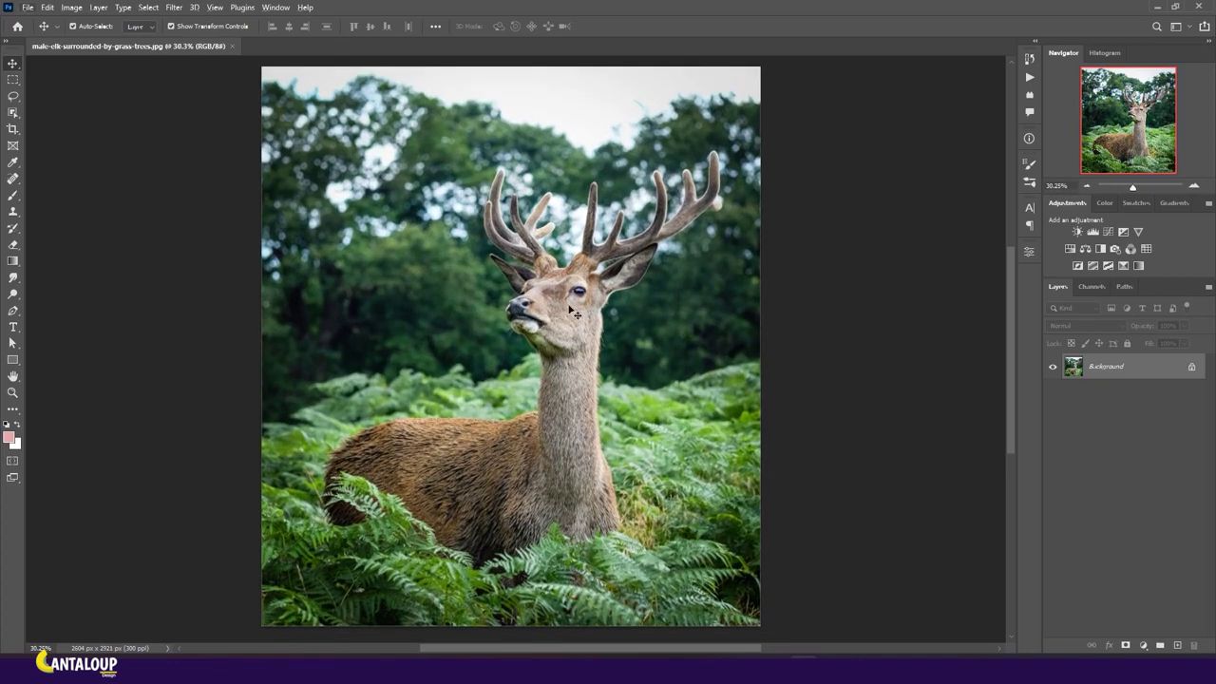
# Add a Levels adjustment with input levels 14 / 1.05 / 253 and output levels 9–65
pyautogui.click(1093, 232)
pyautogui.moveTo(998, 417); pyautogui.dragTo(918, 419)
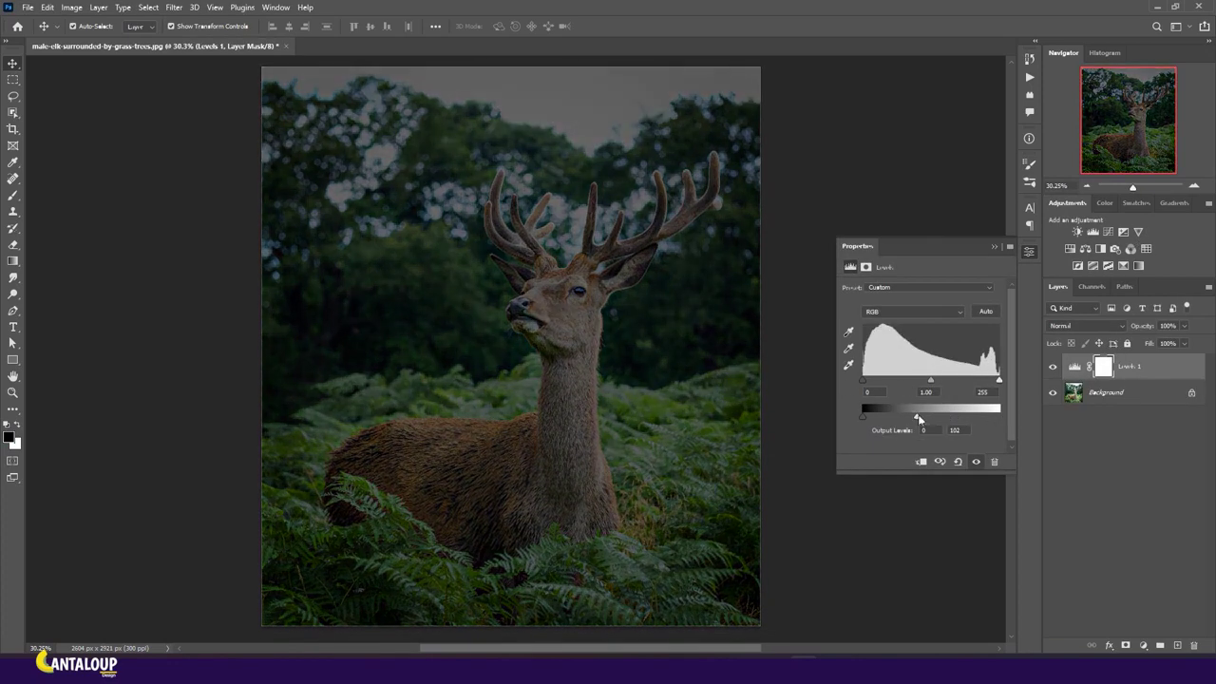
pyautogui.moveTo(863, 381); pyautogui.dragTo(877, 384)
pyautogui.moveTo(864, 417); pyautogui.dragTo(898, 419)
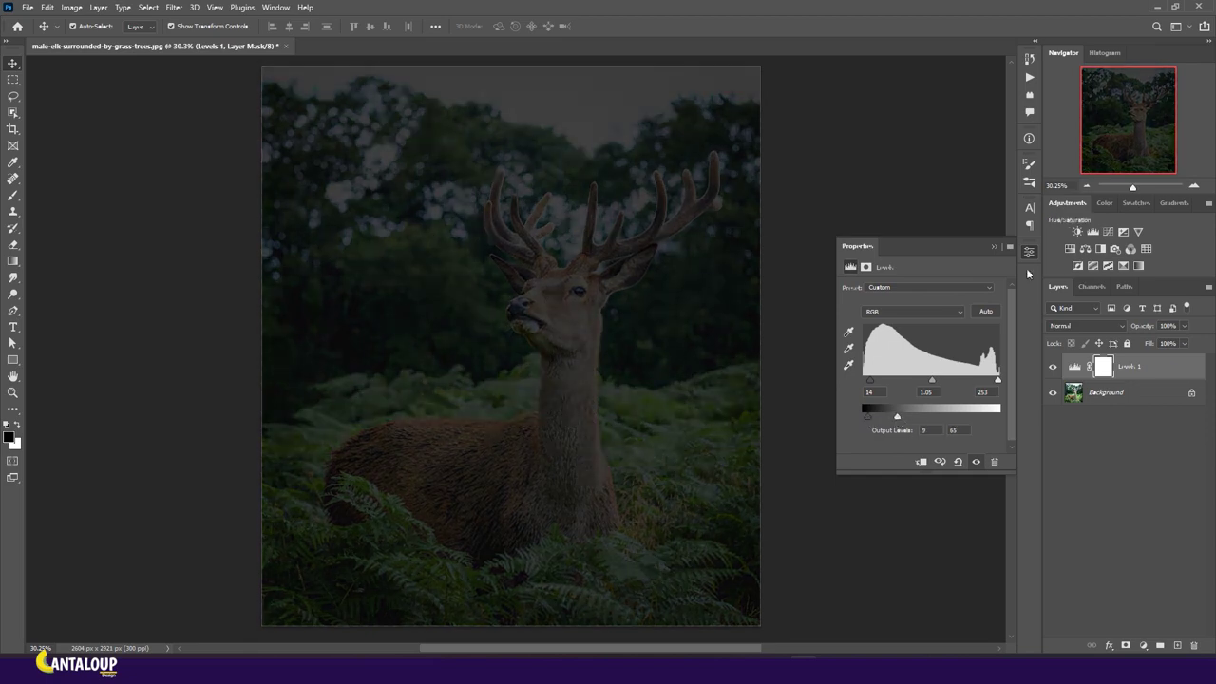
pyautogui.click(1145, 248)
# Apply the Moonlight.3DL lookup table to the Color Lookup layer
pyautogui.click(945, 289)
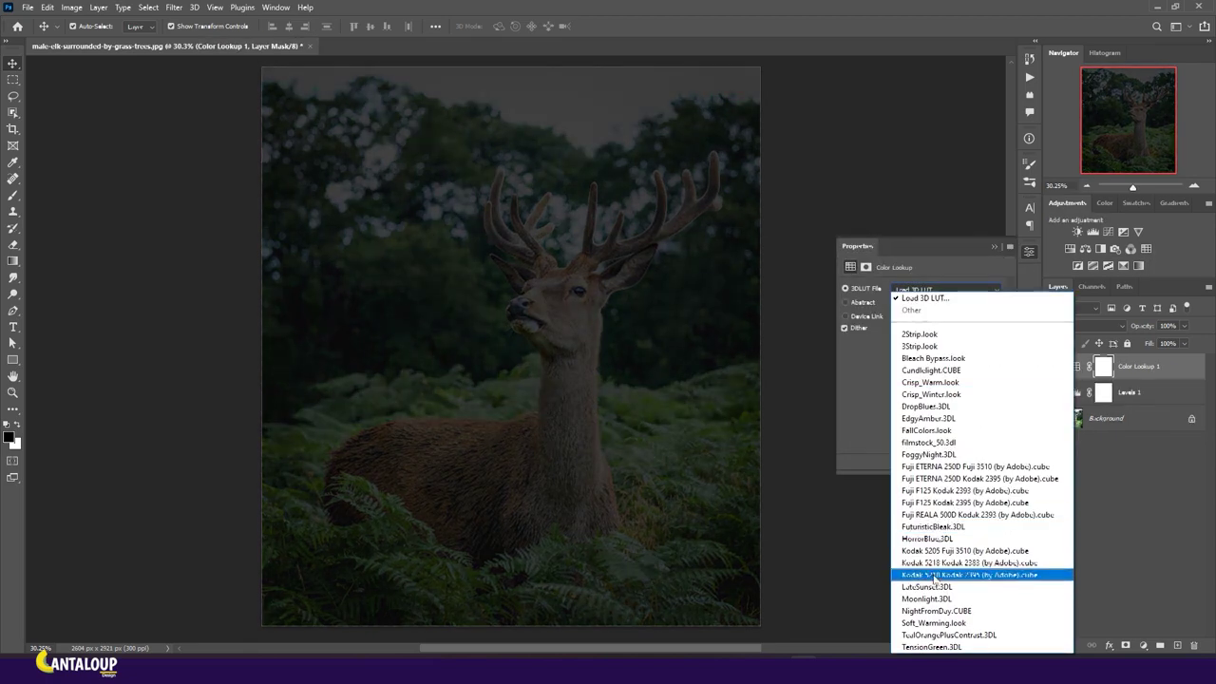
pyautogui.click(927, 598)
pyautogui.click(993, 248)
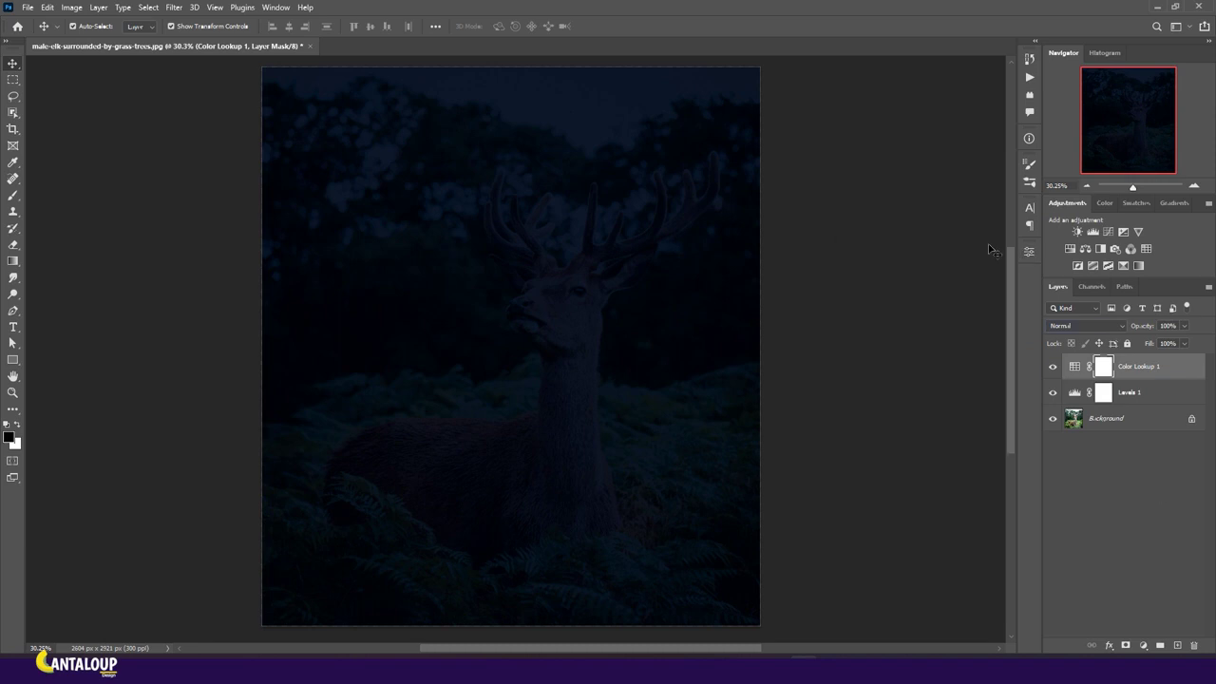
# Hide both adjustments, target the Background layer, and auto-select the stag with Object Selection
pyautogui.click(1166, 480)
pyautogui.scroll(3, 613, 173)
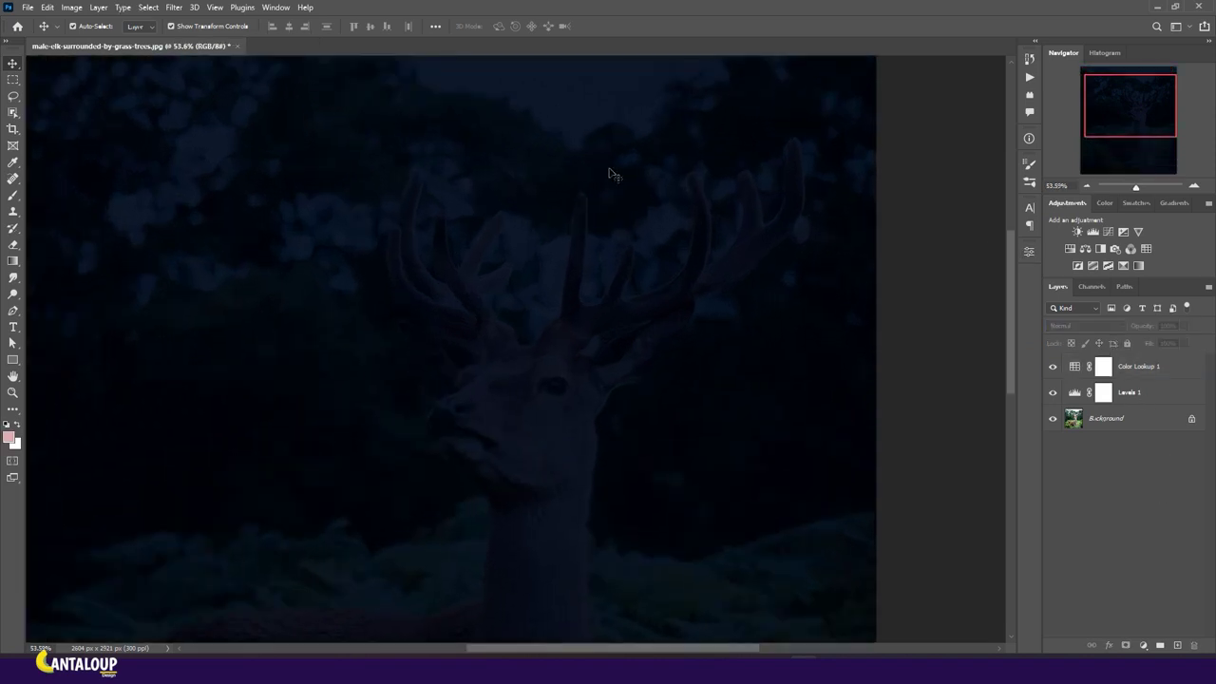
pyautogui.moveTo(1052, 398); pyautogui.dragTo(1053, 366)
pyautogui.click(1107, 418)
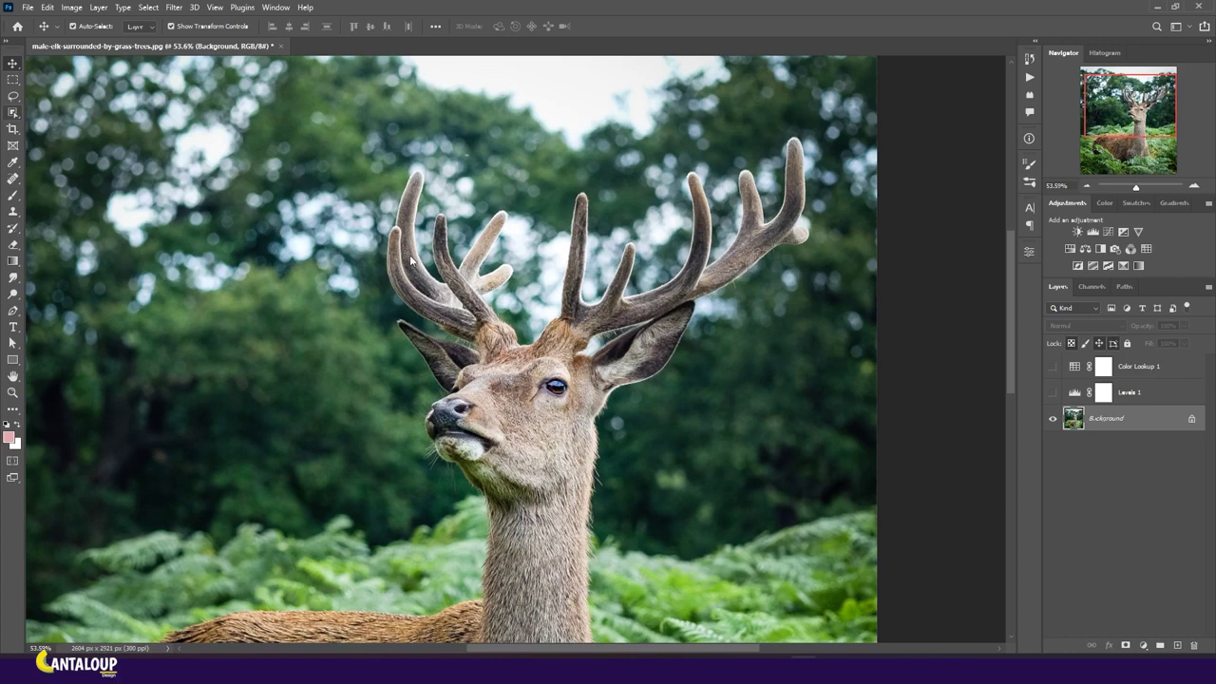
pyautogui.click(14, 112)
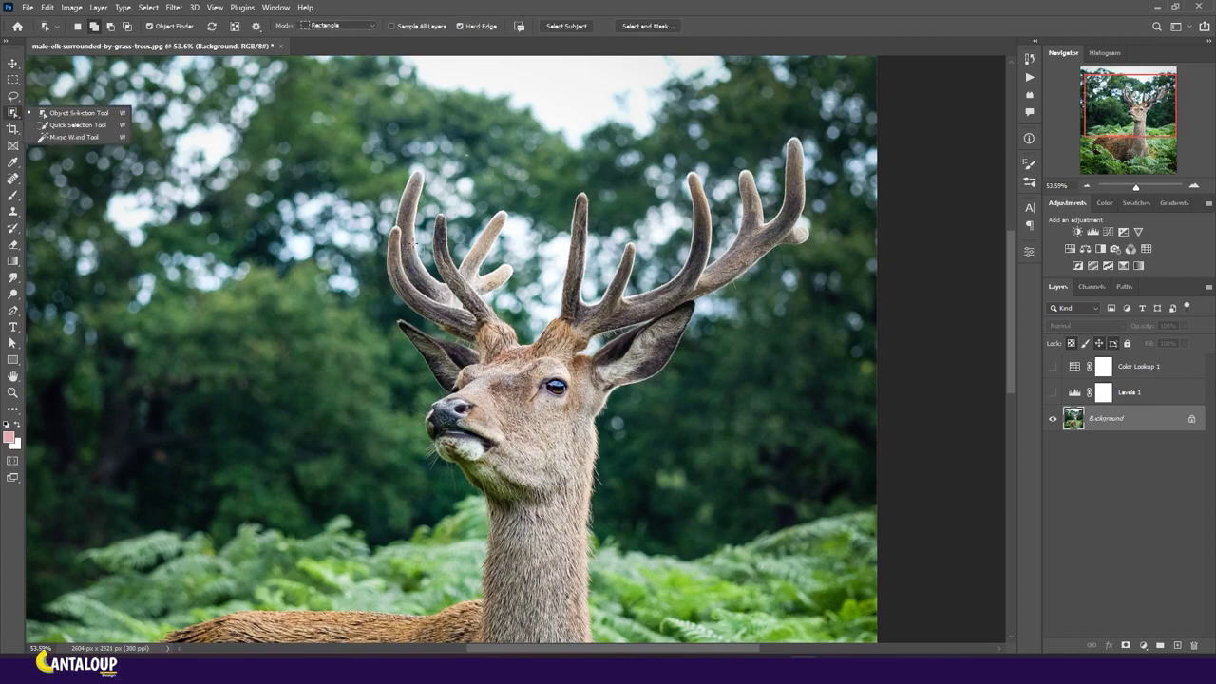
pyautogui.click(467, 236)
# In Quick Mask, paint black mask over the stag's lower body and up its neck
pyautogui.press('q')
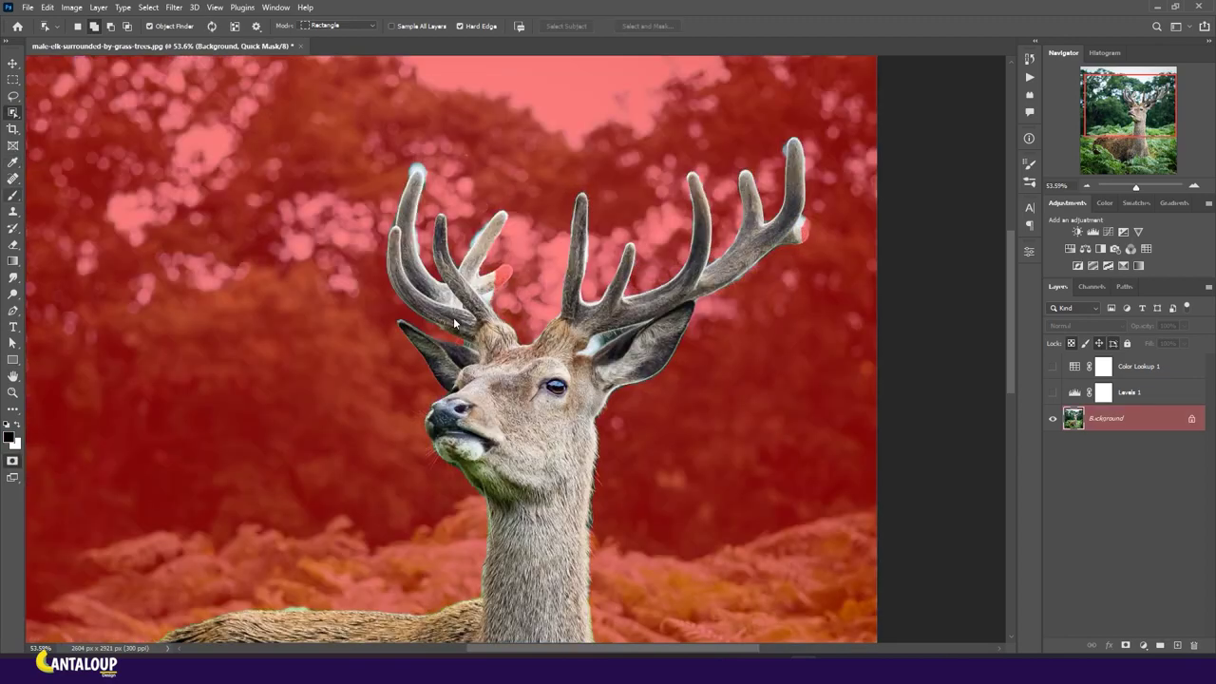
pyautogui.click(14, 195)
pyautogui.keyDown('alt'); pyautogui.scroll(-3, 503, 298); pyautogui.keyUp('alt')
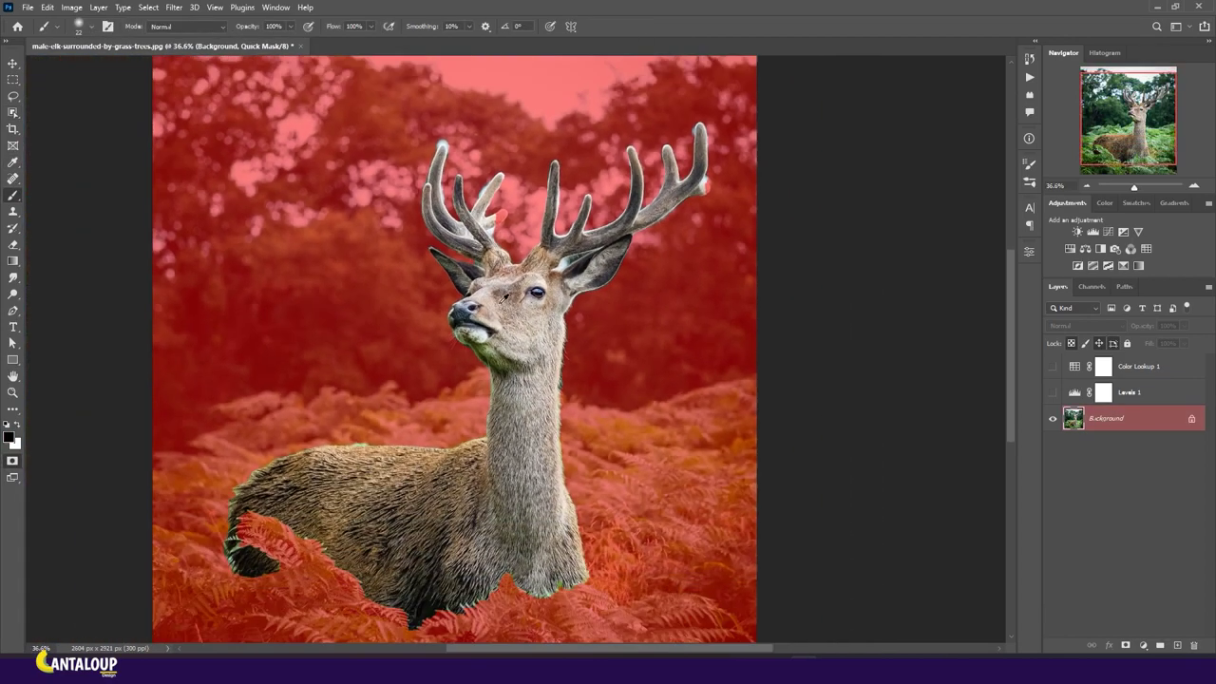
pyautogui.keyDown('alt'); pyautogui.scroll(1, 494, 422); pyautogui.keyUp('alt')
pyautogui.press('x')
pyautogui.moveTo(570, 546); pyautogui.dragTo(461, 418)
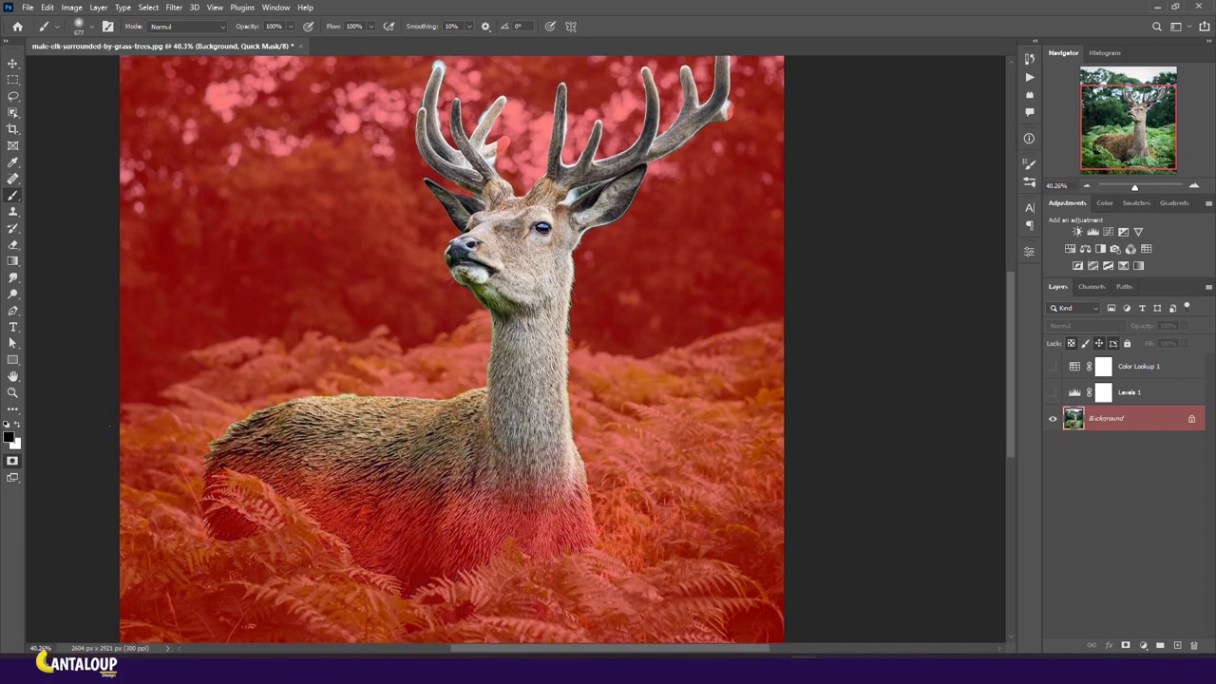
pyautogui.moveTo(541, 476); pyautogui.dragTo(527, 323)
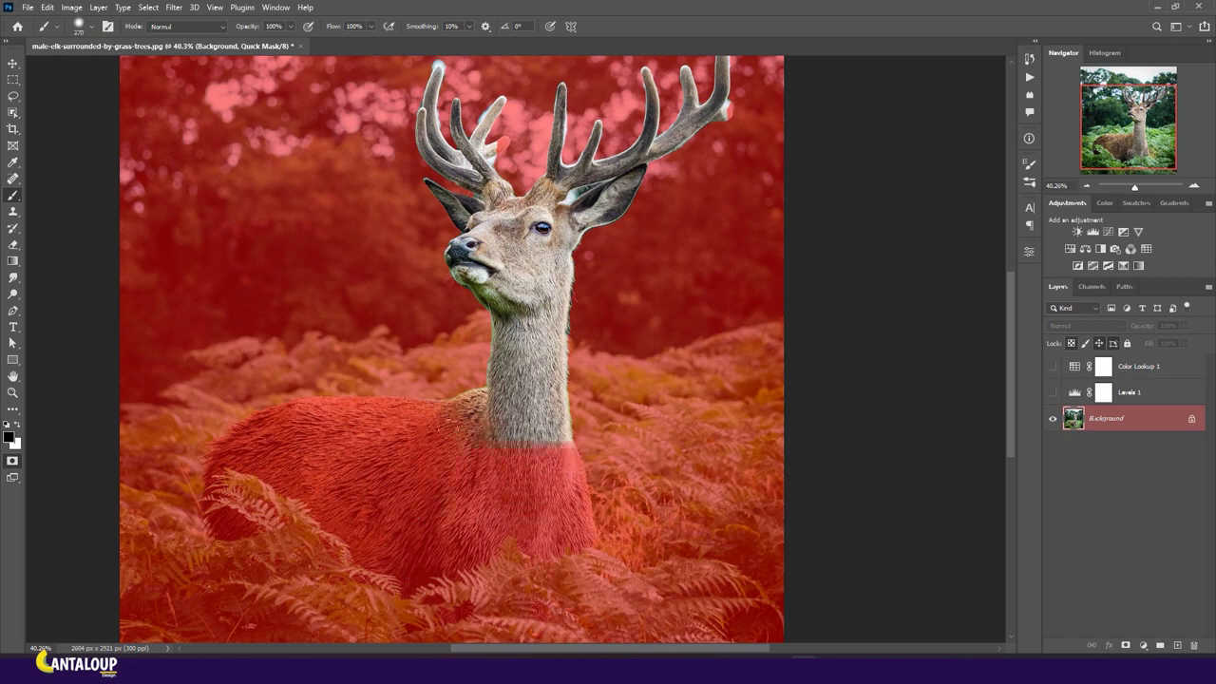
pyautogui.keyDown('alt'); pyautogui.scroll(1, 527, 323); pyautogui.keyUp('alt')
pyautogui.keyDown('alt'); pyautogui.scroll(4, 533, 225); pyautogui.keyUp('alt')
# Extend the mask over the nose, mouth, ears and forehead using a smaller brush
pyautogui.moveTo(447, 380); pyautogui.dragTo(418, 332)
pyautogui.moveTo(376, 238)
pyautogui.mouseDown()
pyautogui.moveTo(418, 294)
pyautogui.moveTo(485, 318)
pyautogui.mouseUp()
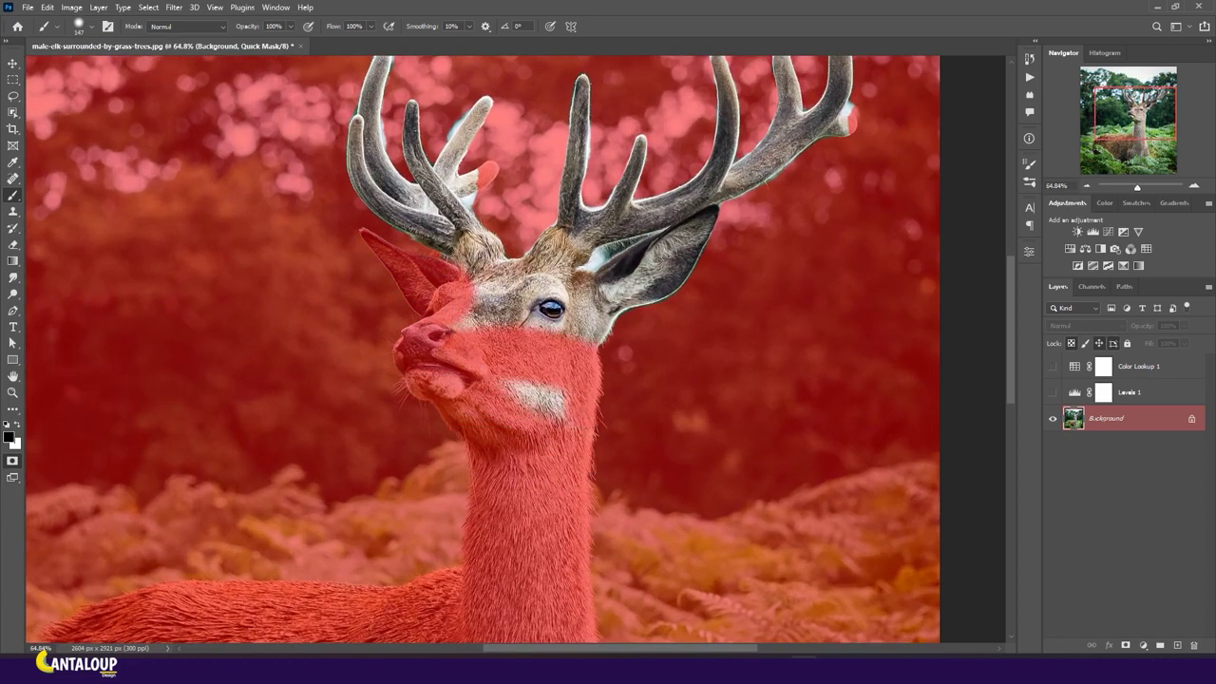
pyautogui.keyDown('alt'); pyautogui.scroll(4, 665, 207); pyautogui.keyUp('alt')
pyautogui.press('[')
pyautogui.press('[')
pyautogui.press('[')
pyautogui.moveTo(788, 209)
pyautogui.mouseDown()
pyautogui.moveTo(496, 371)
pyautogui.moveTo(466, 332)
pyautogui.moveTo(499, 299)
pyautogui.moveTo(385, 314)
pyautogui.moveTo(289, 255)
pyautogui.moveTo(226, 318)
pyautogui.moveTo(276, 245)
pyautogui.moveTo(280, 385)
pyautogui.mouseUp()
pyautogui.moveTo(281, 304)
pyautogui.mouseDown()
pyautogui.moveTo(285, 390)
pyautogui.moveTo(371, 409)
pyautogui.moveTo(427, 304)
pyautogui.moveTo(456, 437)
pyautogui.moveTo(494, 380)
pyautogui.moveTo(774, 249)
pyautogui.moveTo(608, 418)
pyautogui.moveTo(475, 475)
pyautogui.mouseUp()
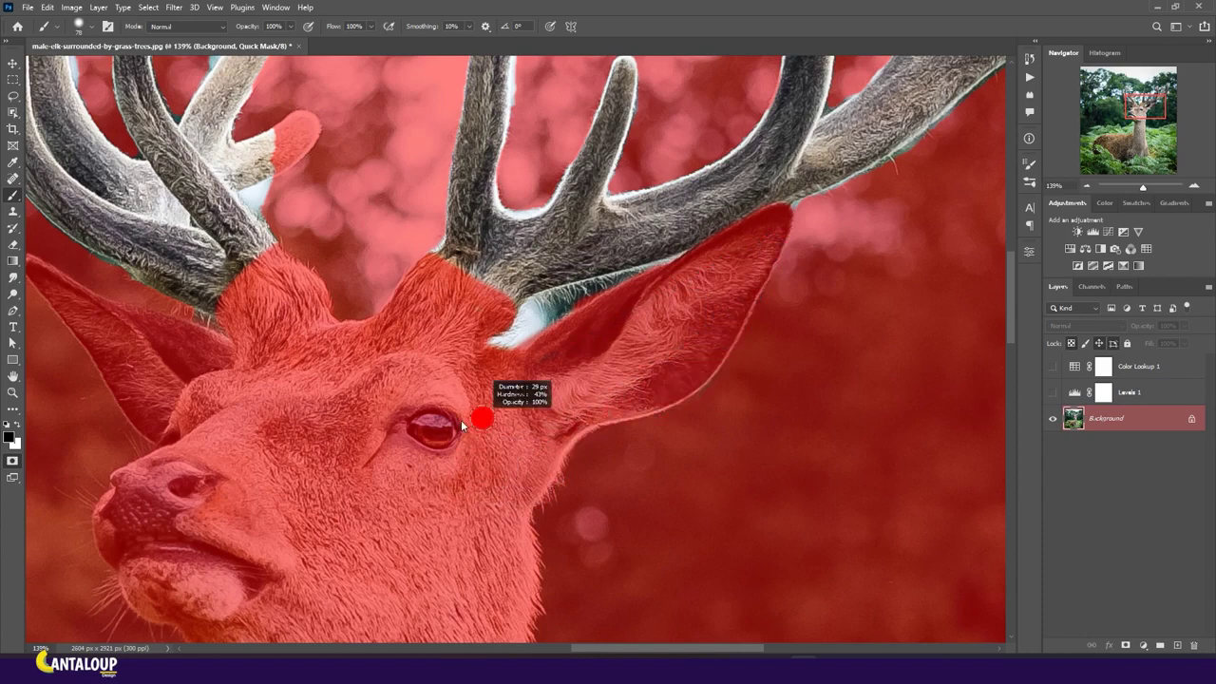
# Clean up the quick mask along the left antler's tines and edges at high zoom
pyautogui.press('x')
pyautogui.scroll(2, 365, 330)
pyautogui.press('x')
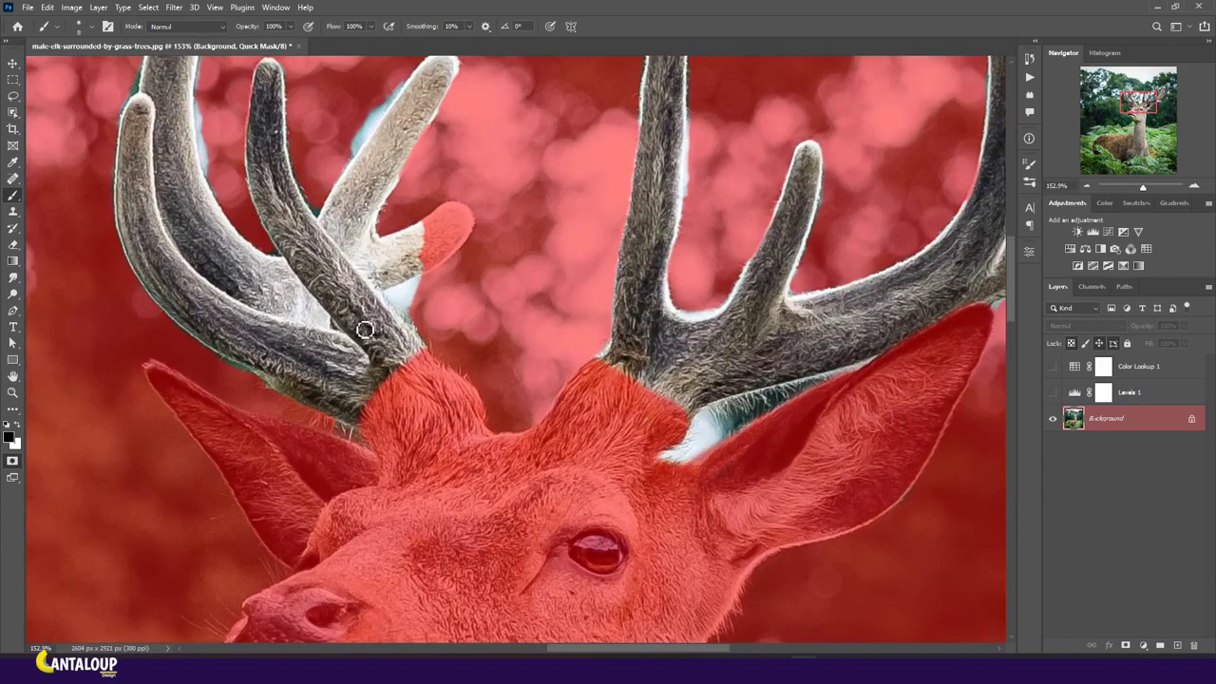
pyautogui.moveTo(428, 287); pyautogui.dragTo(399, 294)
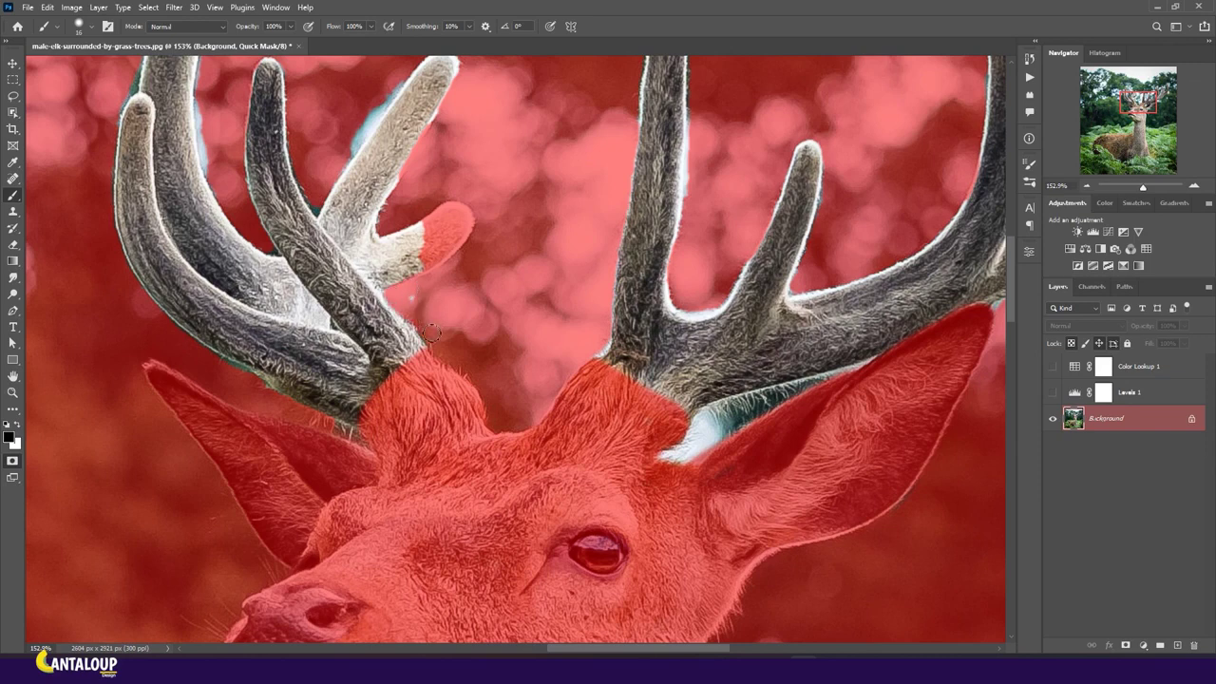
pyautogui.moveTo(429, 249)
pyautogui.mouseDown()
pyautogui.moveTo(445, 216)
pyautogui.moveTo(441, 262)
pyautogui.moveTo(418, 270)
pyautogui.moveTo(455, 219)
pyautogui.moveTo(361, 270)
pyautogui.mouseUp()
pyautogui.scroll(3, 373, 220)
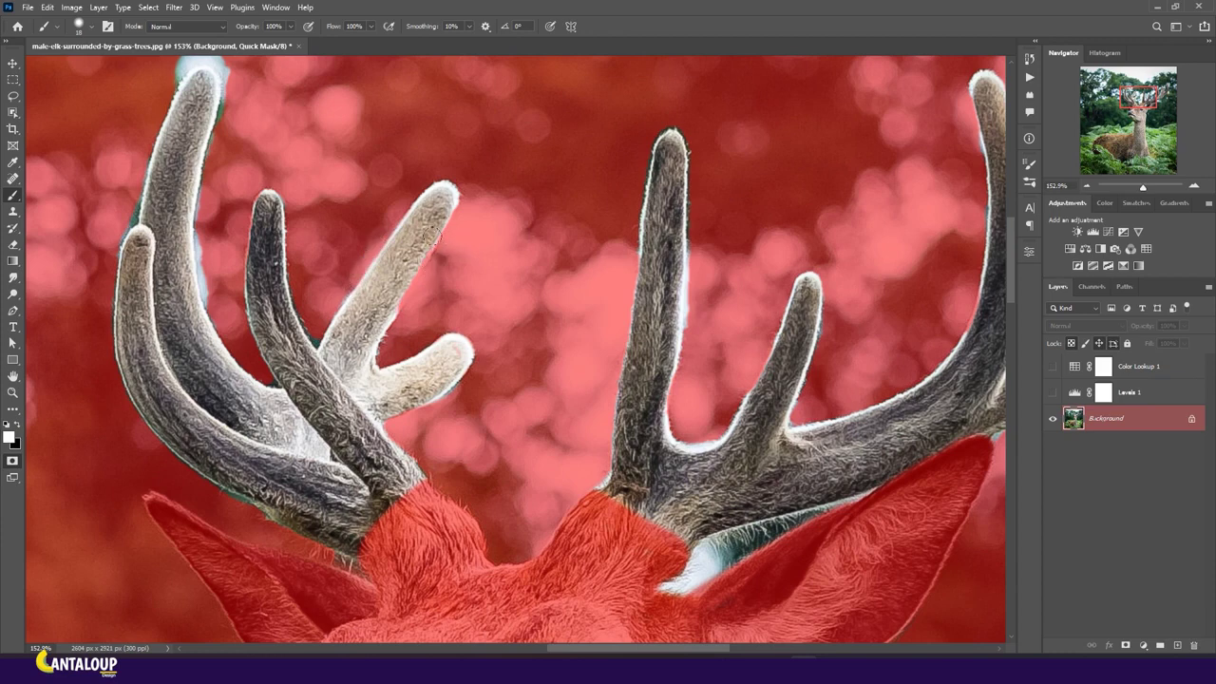
pyautogui.scroll(2, 245, 193)
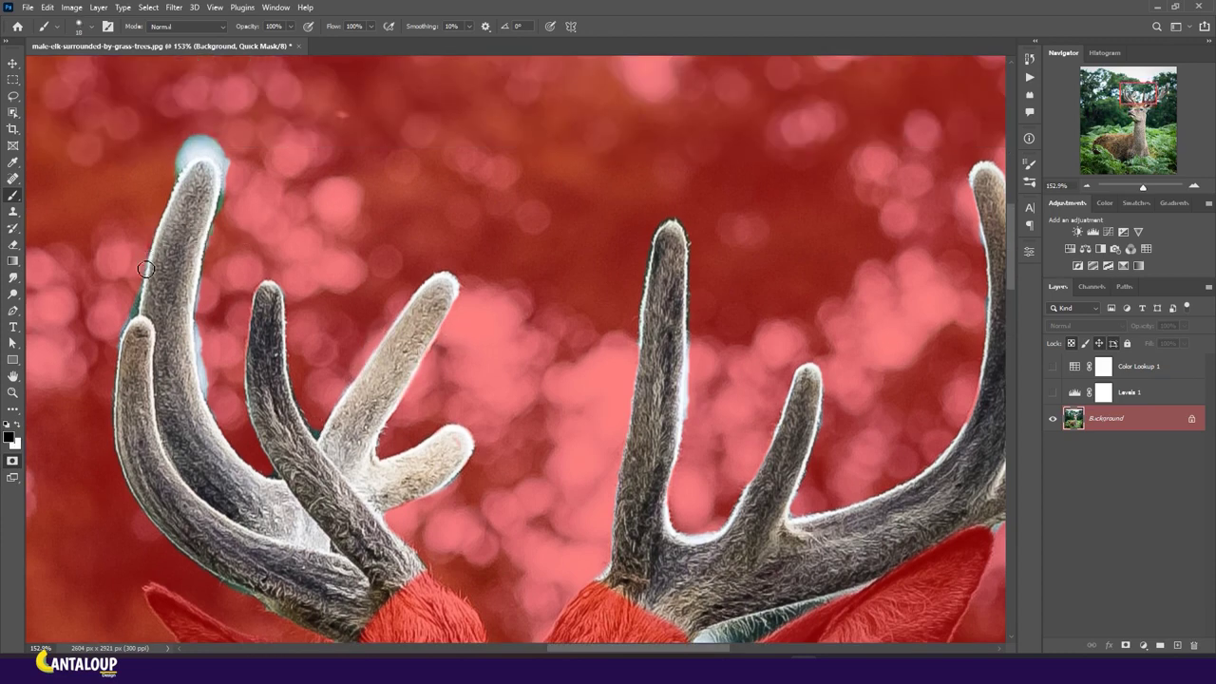
pyautogui.press('[')
pyautogui.press('[')
pyautogui.press('[')
pyautogui.moveTo(223, 177); pyautogui.dragTo(215, 258)
pyautogui.moveTo(202, 312); pyautogui.dragTo(210, 383)
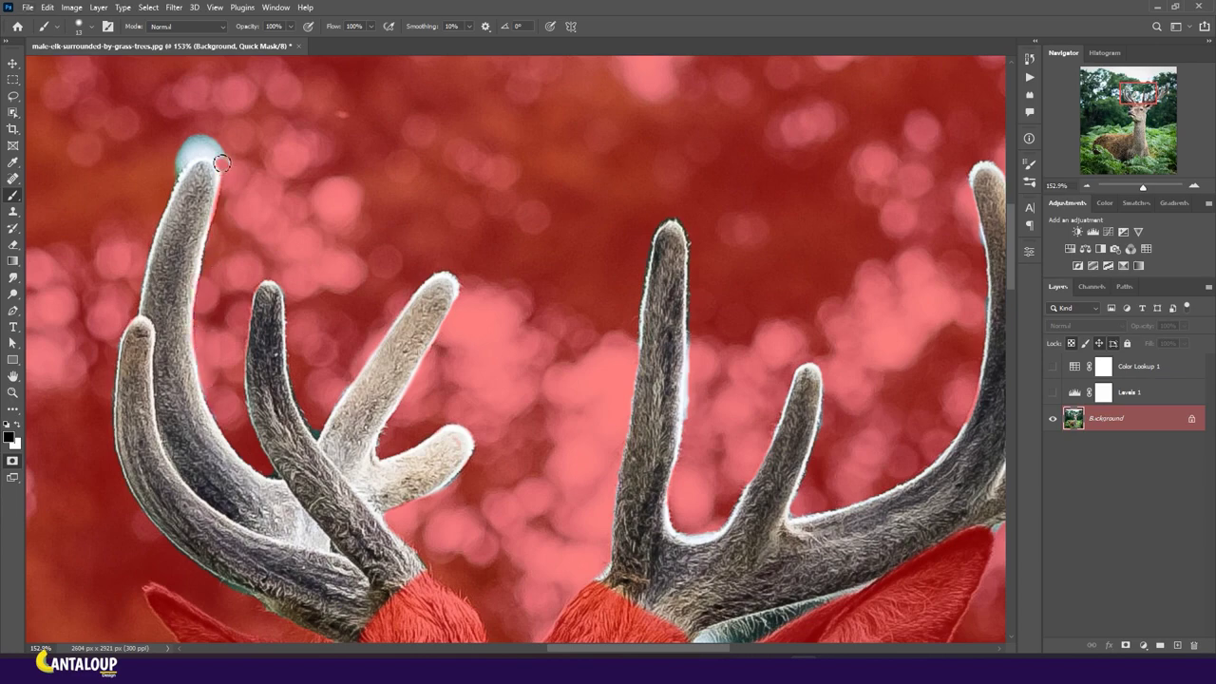
pyautogui.press(']')
pyautogui.moveTo(204, 151); pyautogui.dragTo(199, 141)
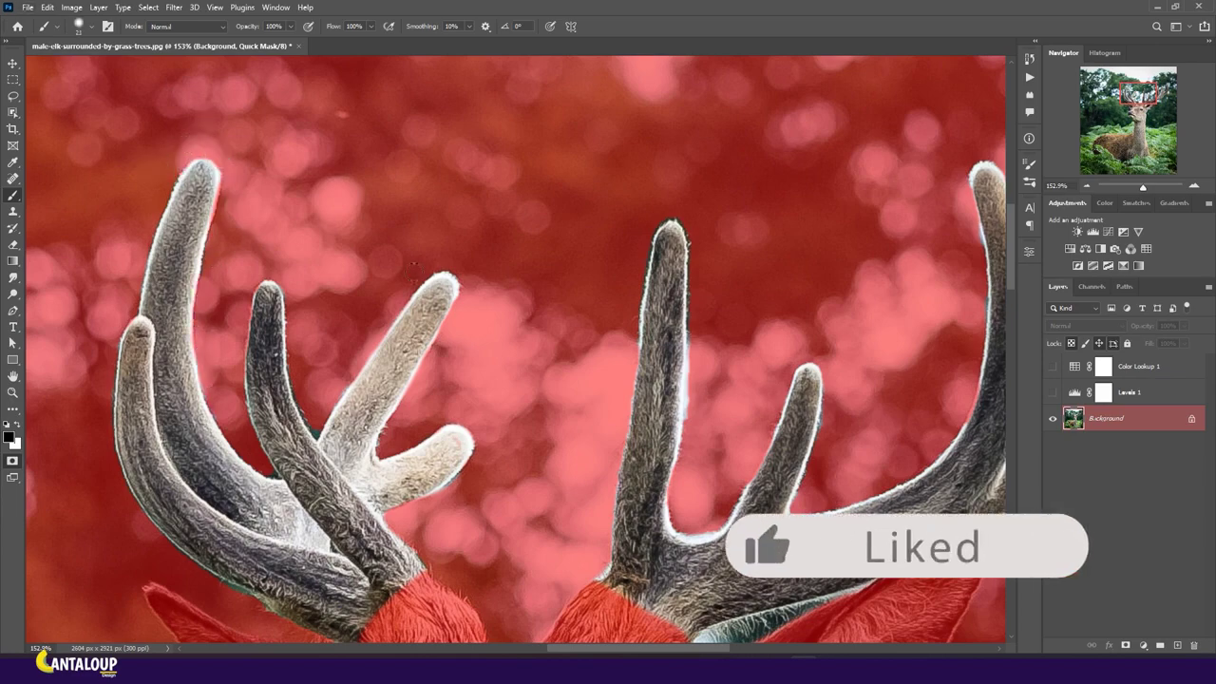
pyautogui.scroll(1, 413, 266)
pyautogui.press('[')
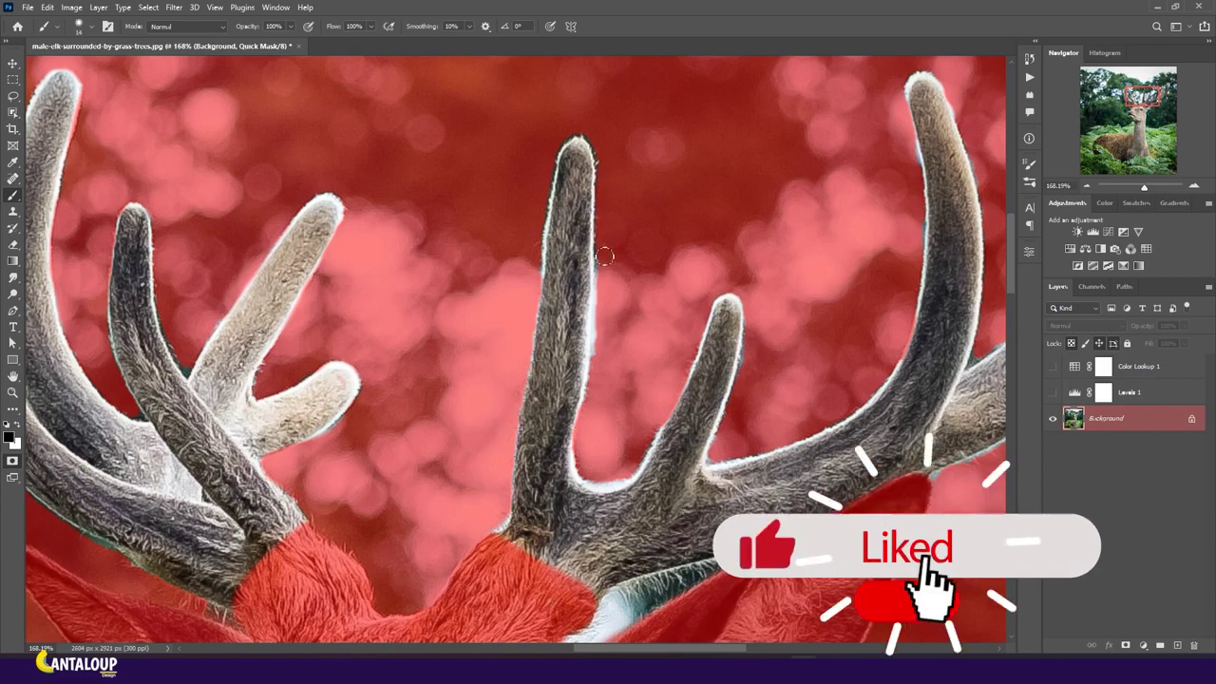
pyautogui.moveTo(596, 281); pyautogui.dragTo(593, 346)
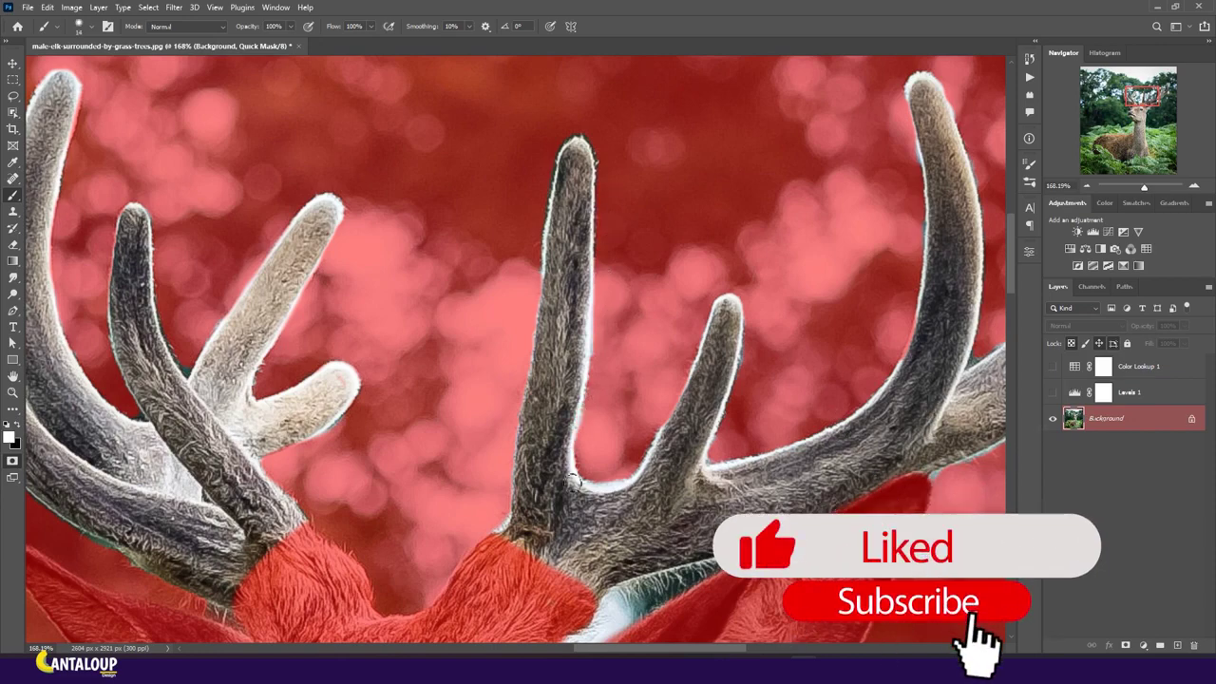
# Refine the mask around the right antler's tip and edges, then review the antlers
pyautogui.moveTo(524, 505); pyautogui.dragTo(668, 288)
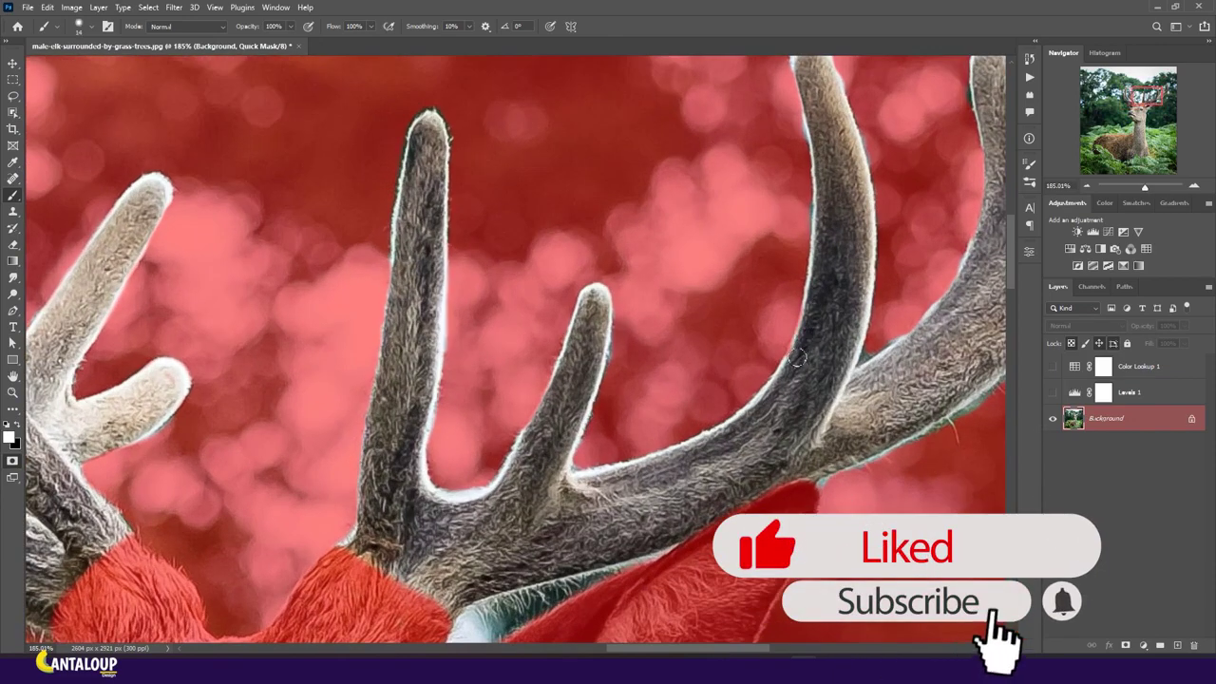
pyautogui.scroll(2, 668, 288)
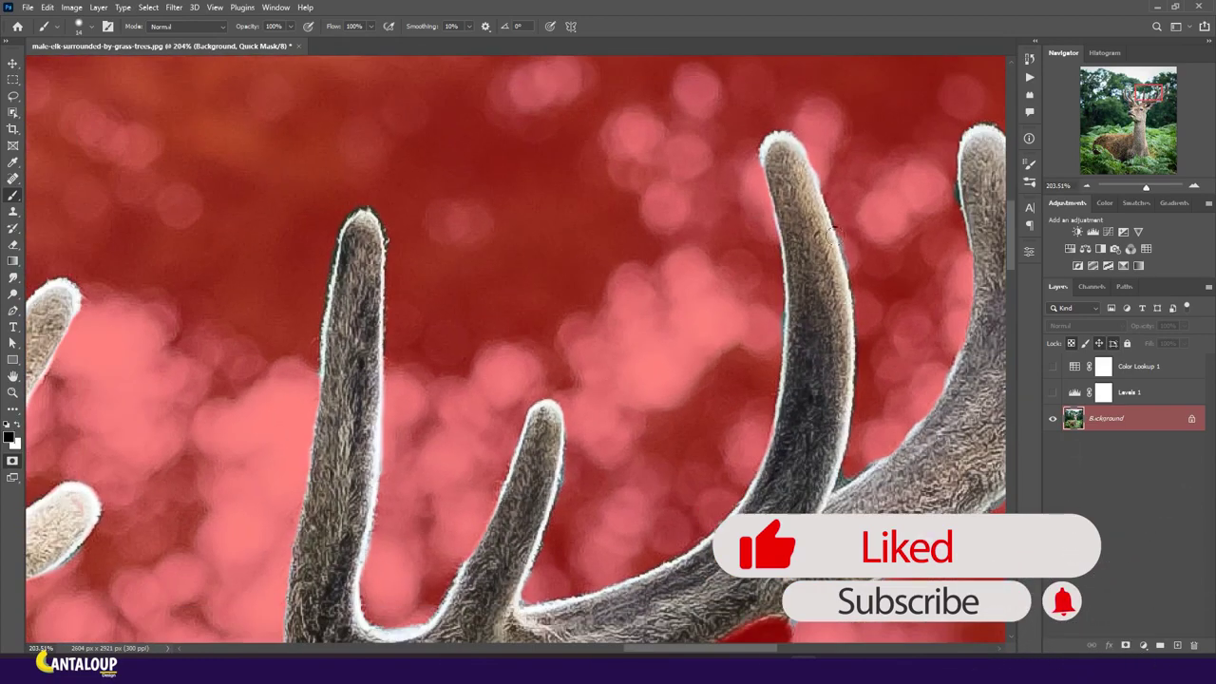
pyautogui.scroll(-3, 848, 245)
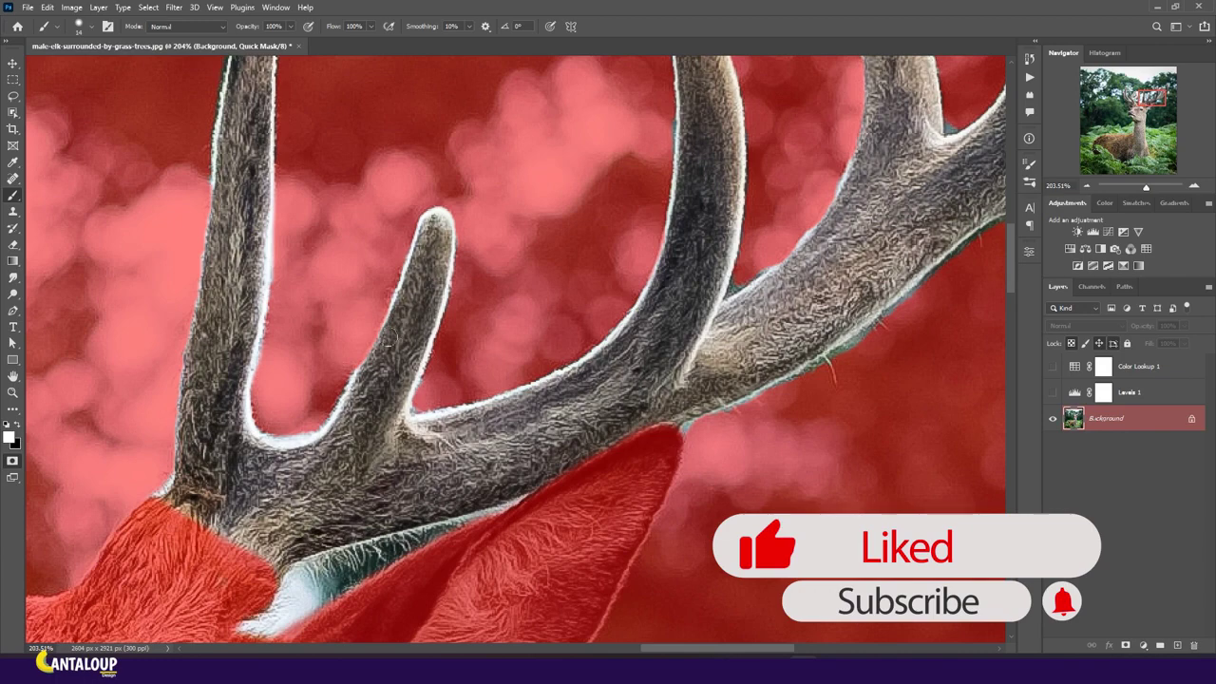
pyautogui.hscroll(3, 868, 244)
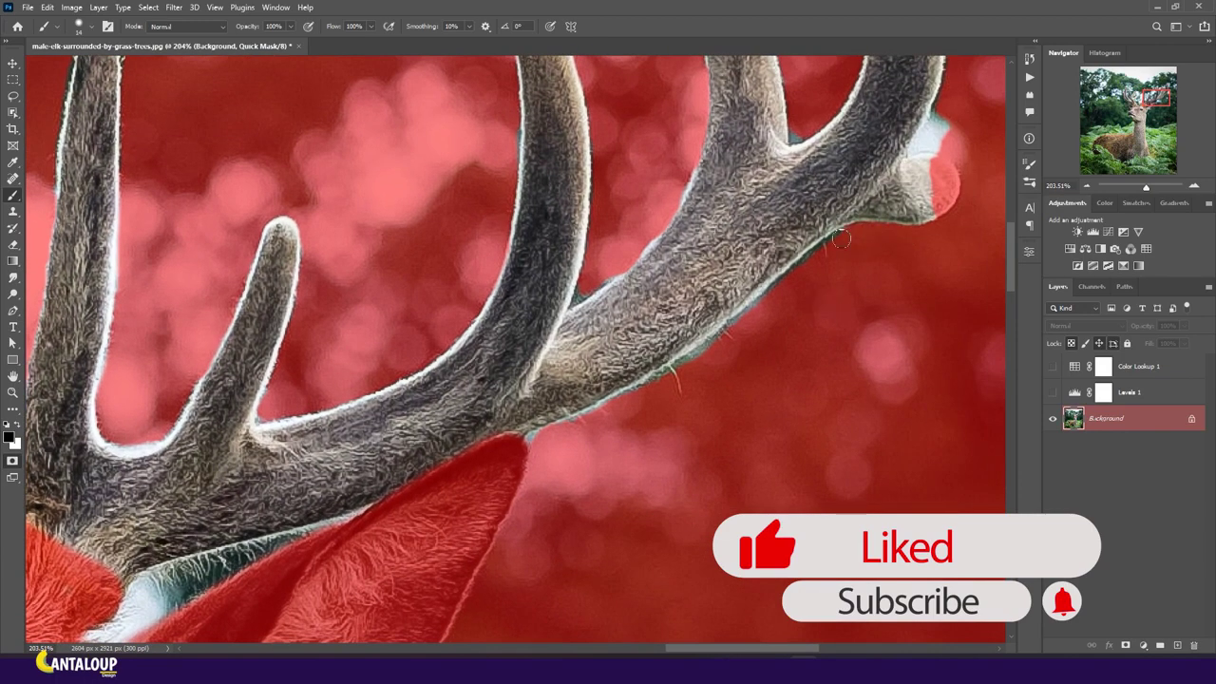
pyautogui.moveTo(887, 254); pyautogui.dragTo(698, 354)
pyautogui.press('x')
pyautogui.moveTo(734, 264)
pyautogui.mouseDown()
pyautogui.moveTo(748, 285)
pyautogui.moveTo(729, 332)
pyautogui.mouseUp()
pyautogui.moveTo(771, 267); pyautogui.dragTo(727, 233)
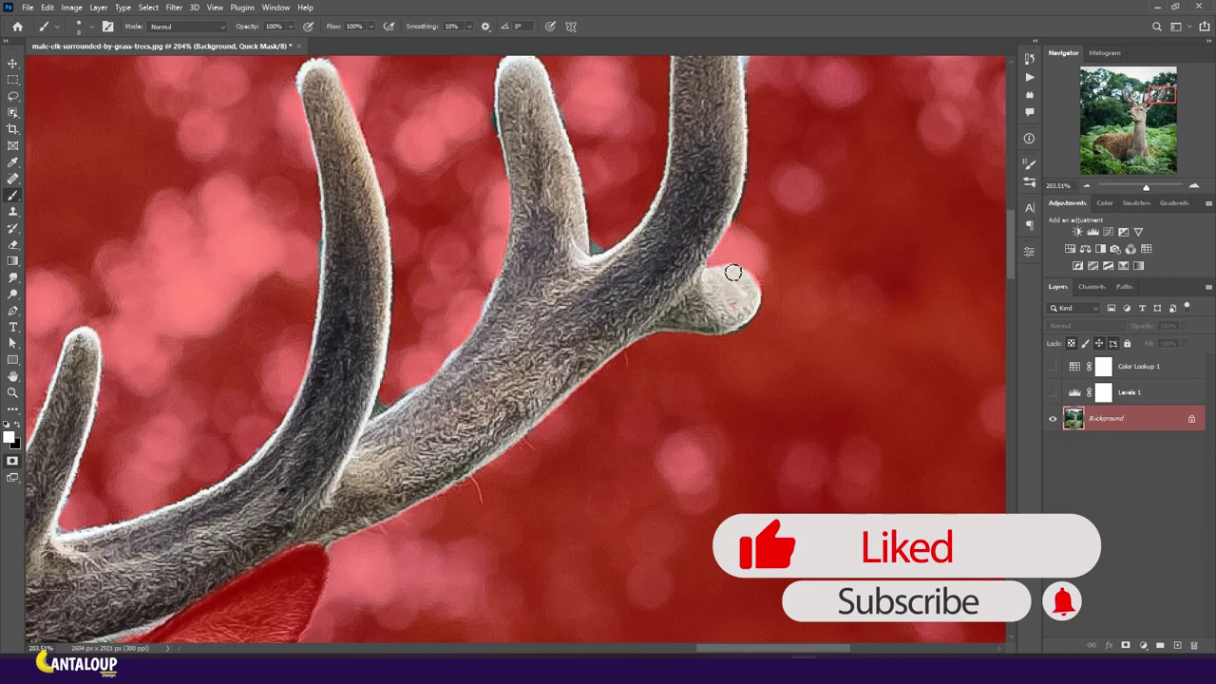
pyautogui.scroll(-2, 732, 272)
pyautogui.scroll(3, 815, 307)
pyautogui.moveTo(759, 200); pyautogui.dragTo(757, 273)
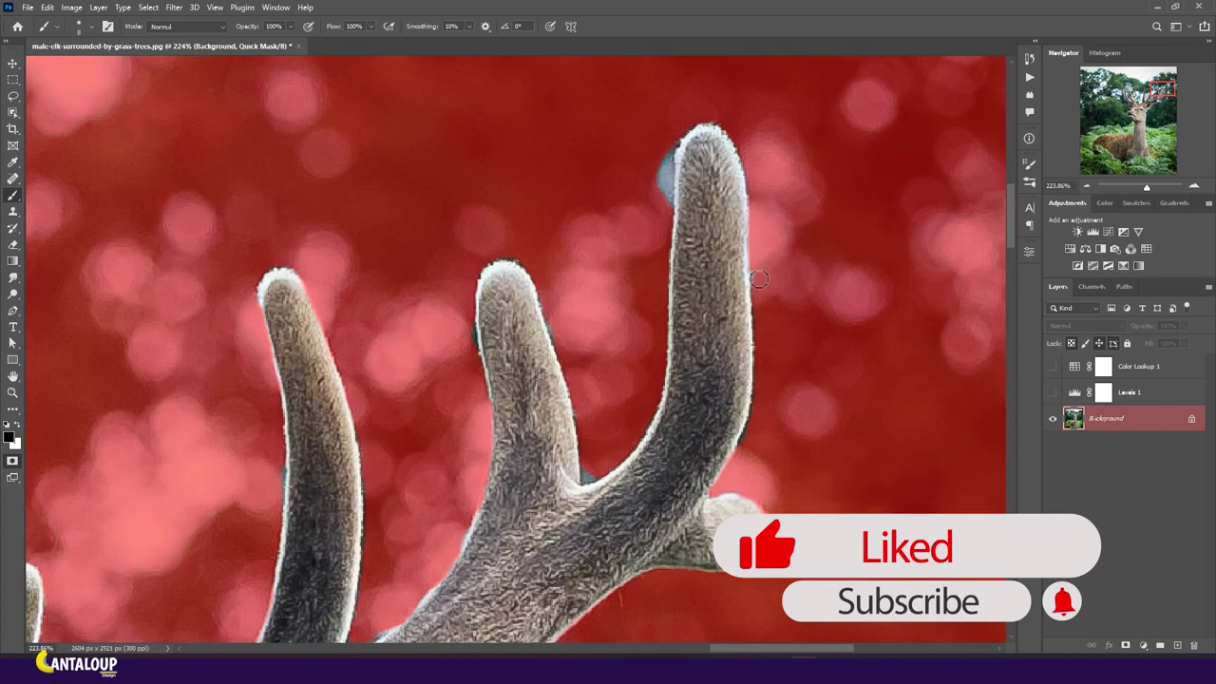
pyautogui.moveTo(677, 145); pyautogui.dragTo(665, 190)
pyautogui.scroll(-3, 670, 185)
pyautogui.scroll(-2, 785, 174)
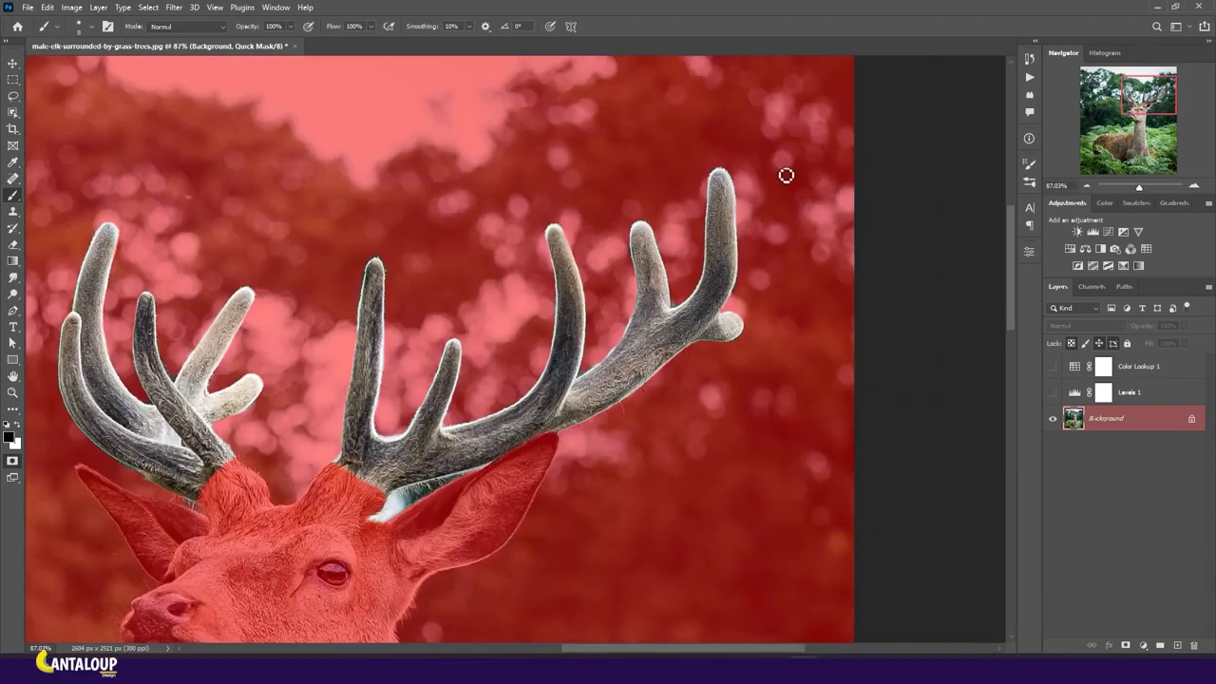
pyautogui.scroll(5, 423, 312)
pyautogui.scroll(1, 532, 237)
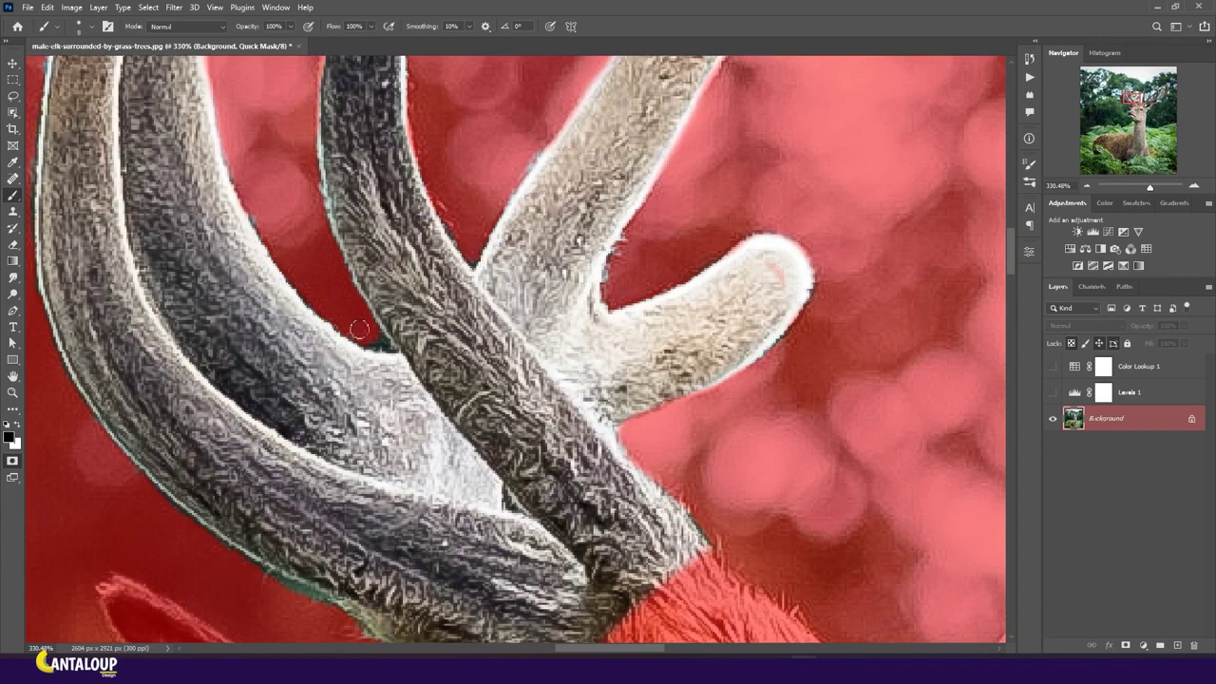
pyautogui.scroll(-2, 361, 226)
pyautogui.scroll(2, 380, 207)
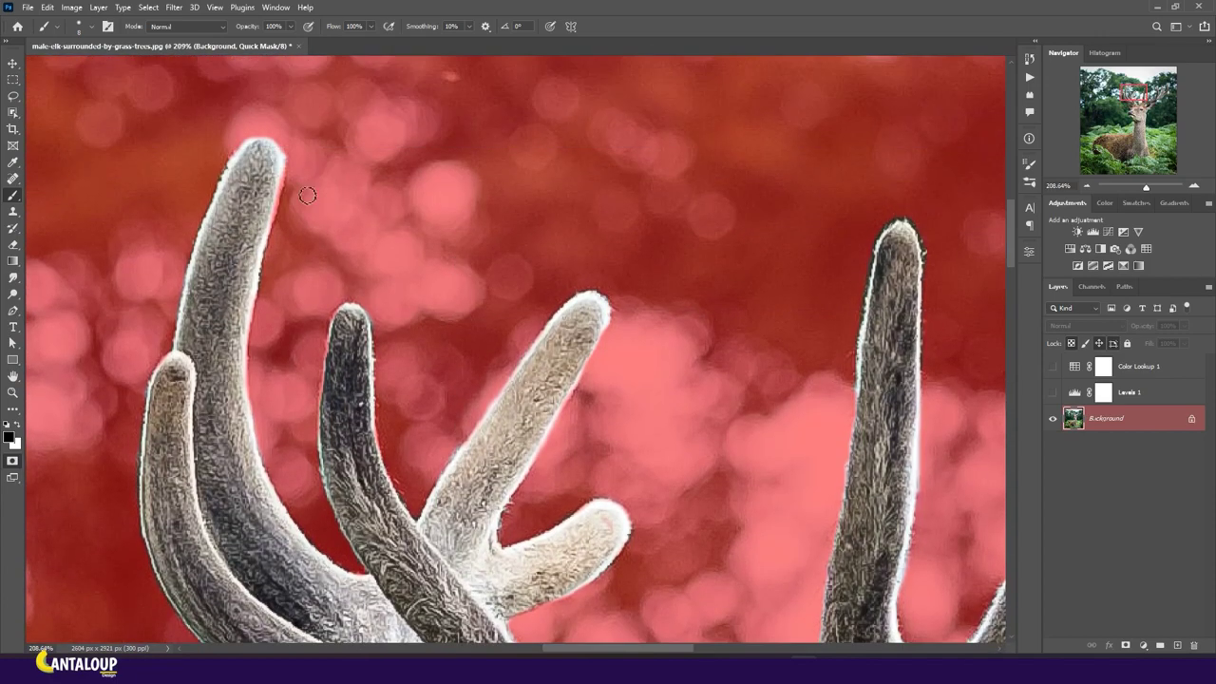
pyautogui.scroll(-2, 212, 285)
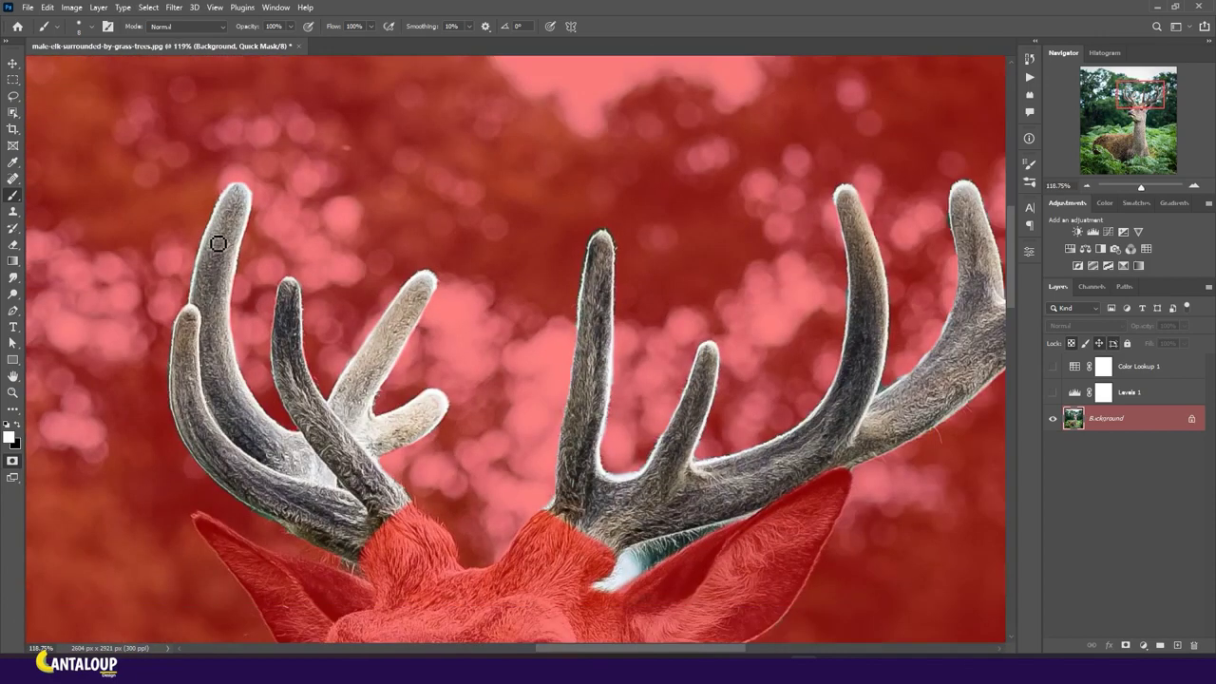
pyautogui.scroll(-2, 407, 266)
pyautogui.scroll(-2, 552, 365)
pyautogui.scroll(-2, 984, 395)
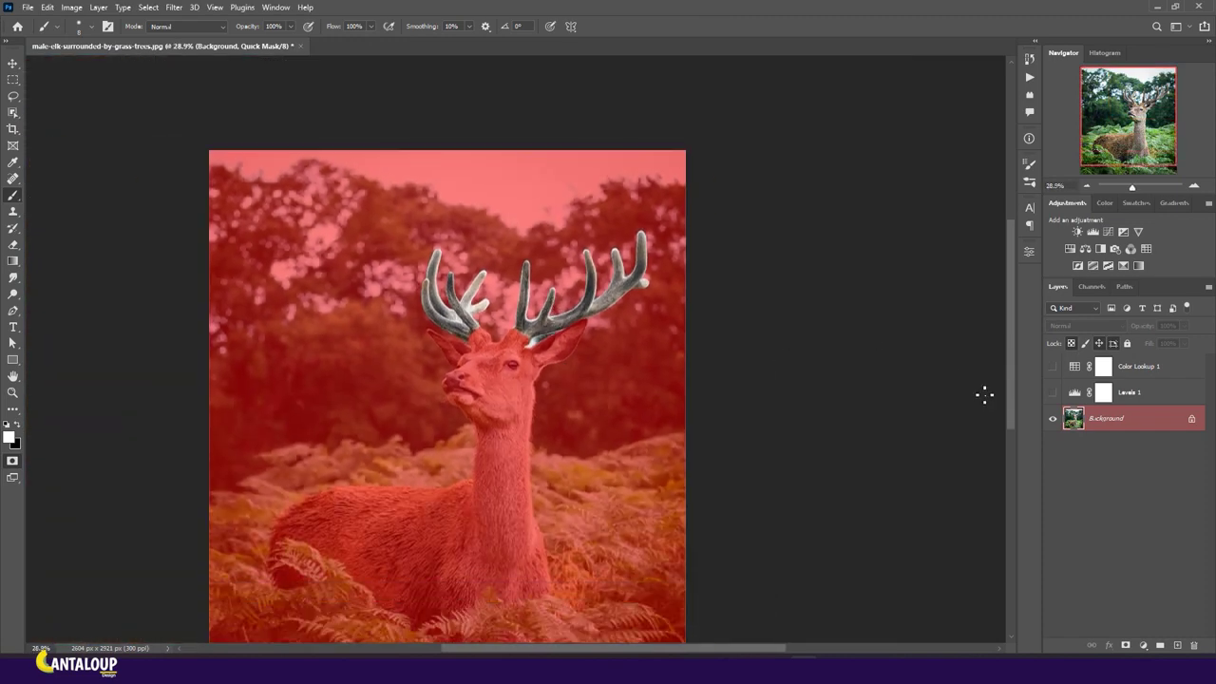
# Exit Quick Mask and save the antler selection as the Alpha 1 channel
pyautogui.press('q')
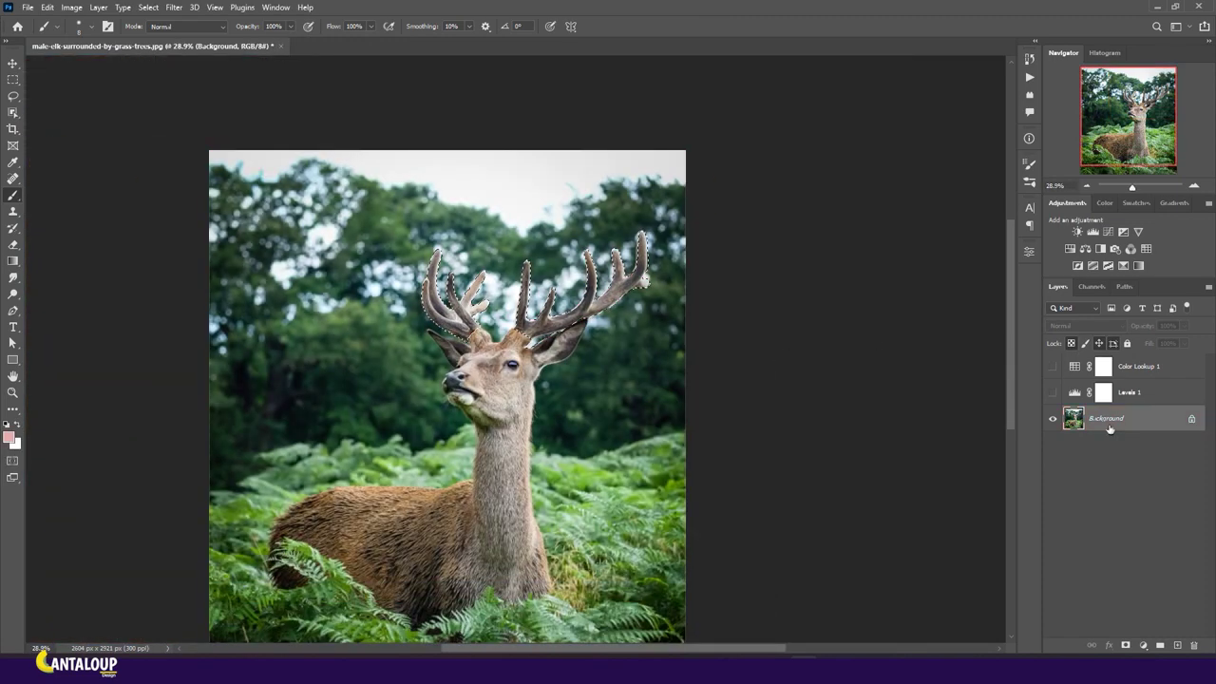
pyautogui.click(1101, 288)
pyautogui.click(1156, 645)
pyautogui.click(1057, 286)
# Select the whole deer with Object Selection and check it in Quick Mask
pyautogui.click(13, 112)
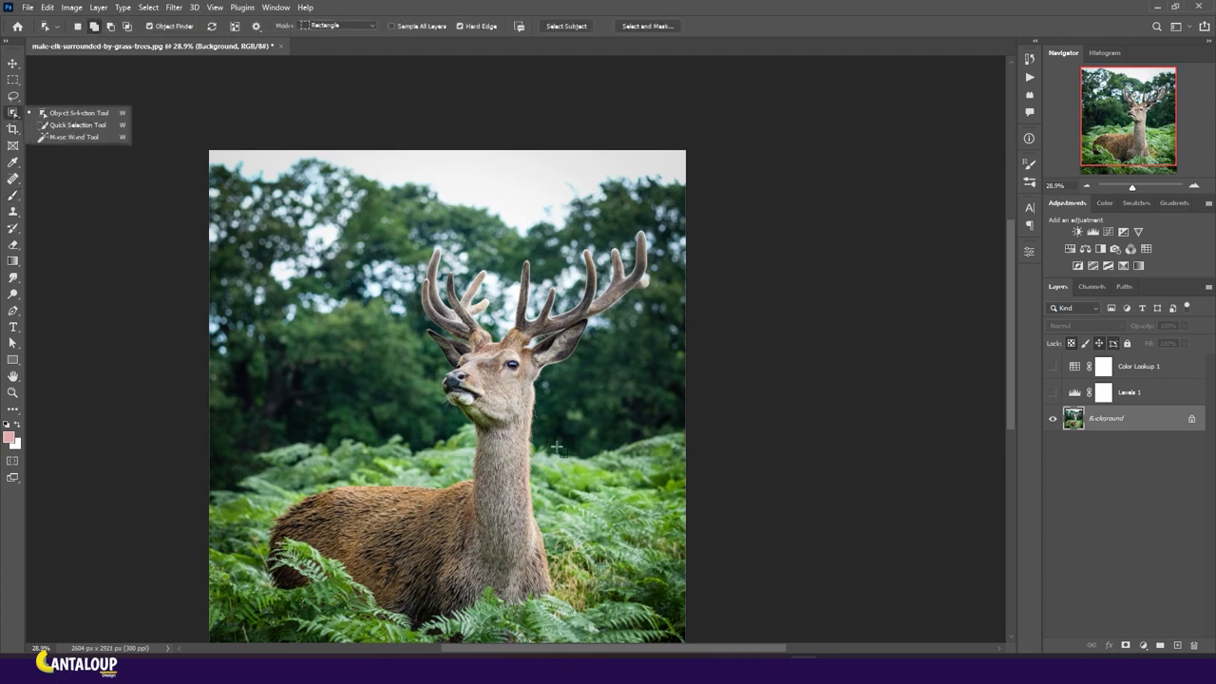
pyautogui.click(504, 465)
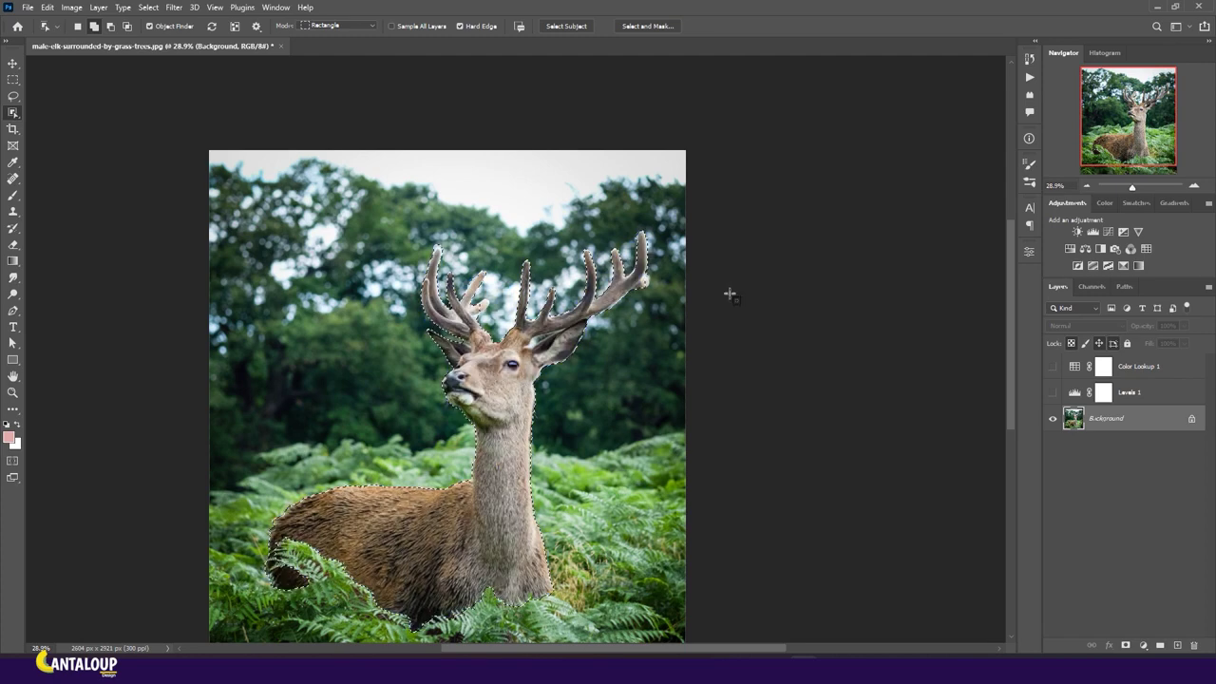
pyautogui.press('q')
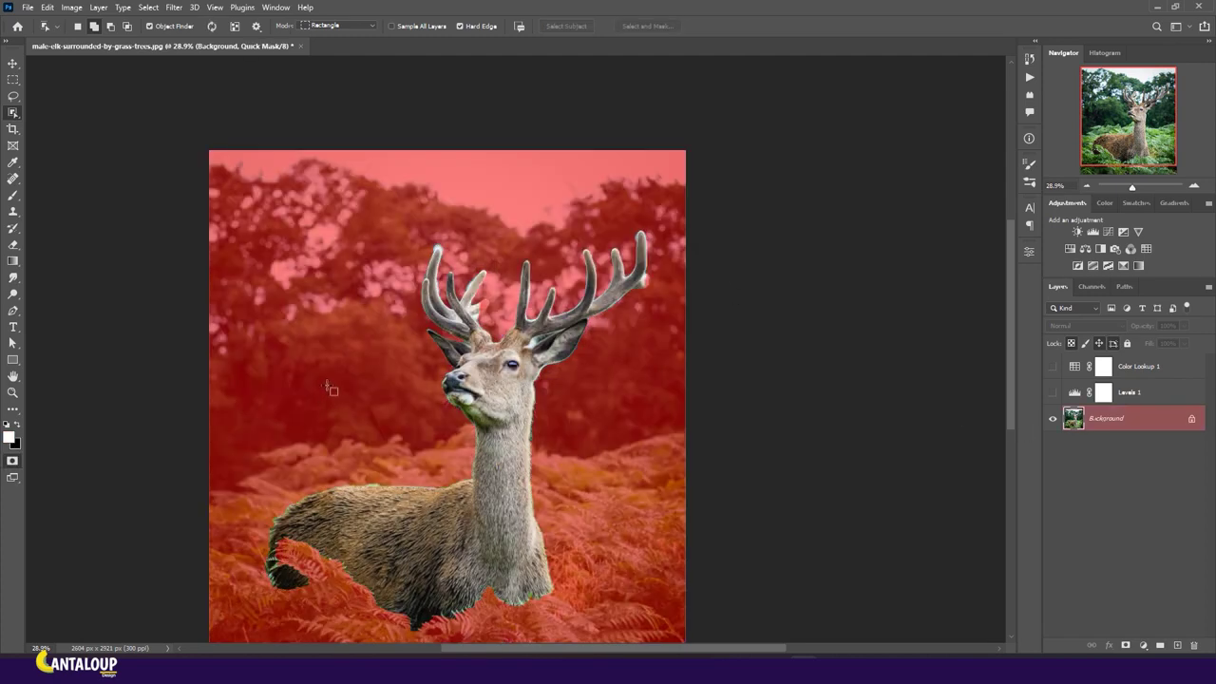
pyautogui.press('q')
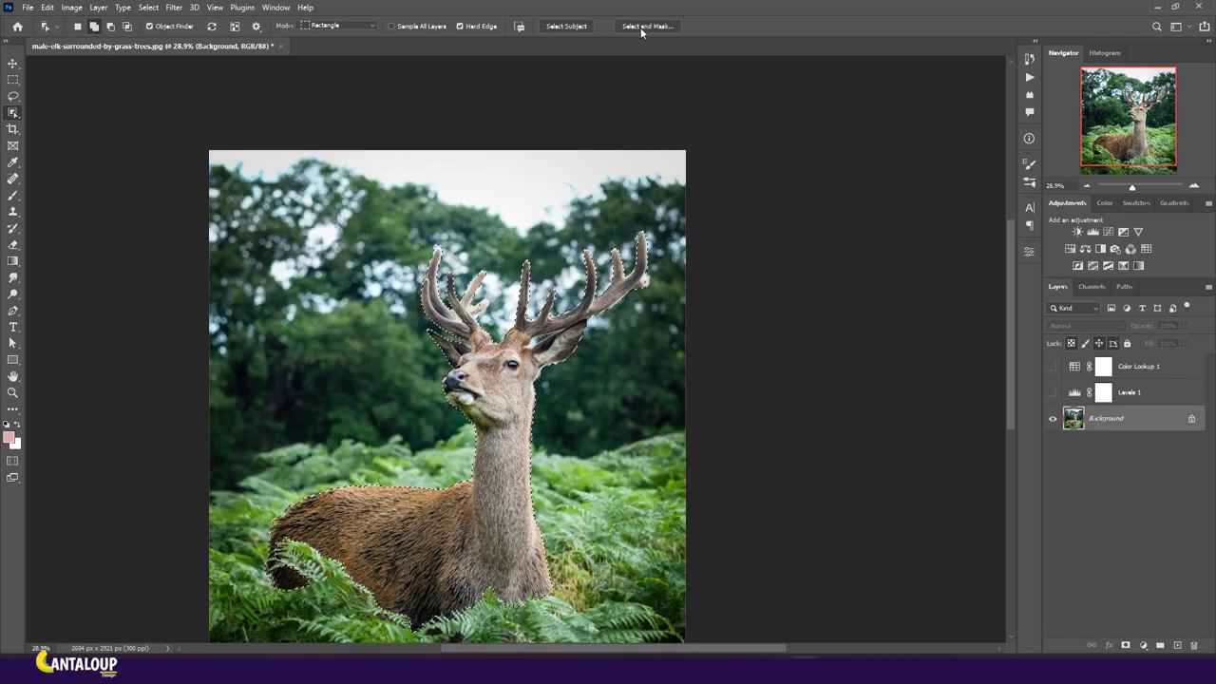
# Refine the deer's fur edges in Select and Mask with Smart Radius, outputting a masked layer copy
pyautogui.click(643, 26)
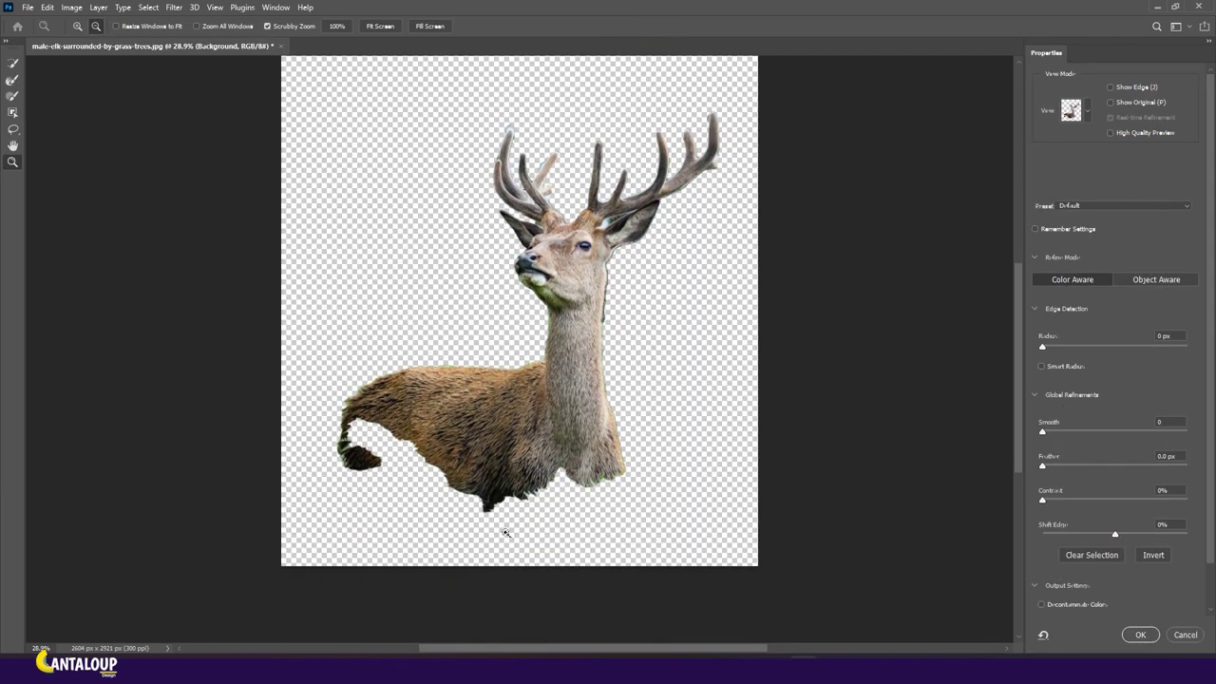
pyautogui.scroll(2, 455, 456)
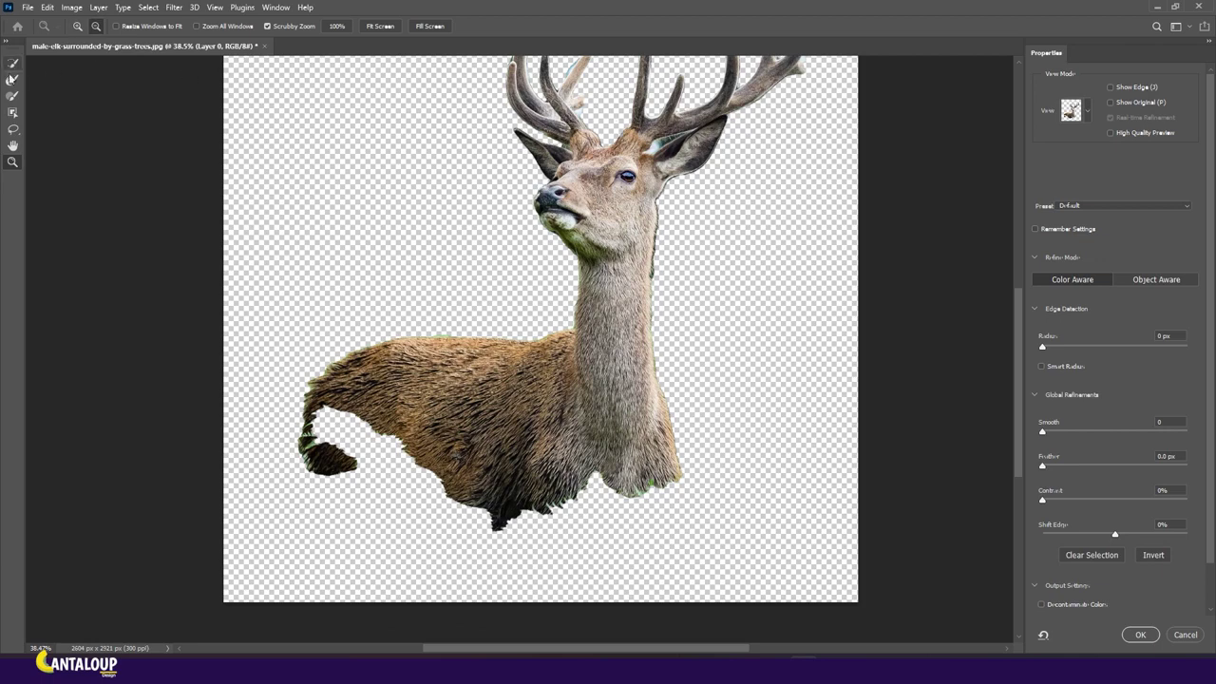
pyautogui.click(12, 80)
pyautogui.click(1042, 366)
pyautogui.moveTo(694, 178); pyautogui.dragTo(671, 432)
pyautogui.moveTo(389, 328); pyautogui.dragTo(291, 475)
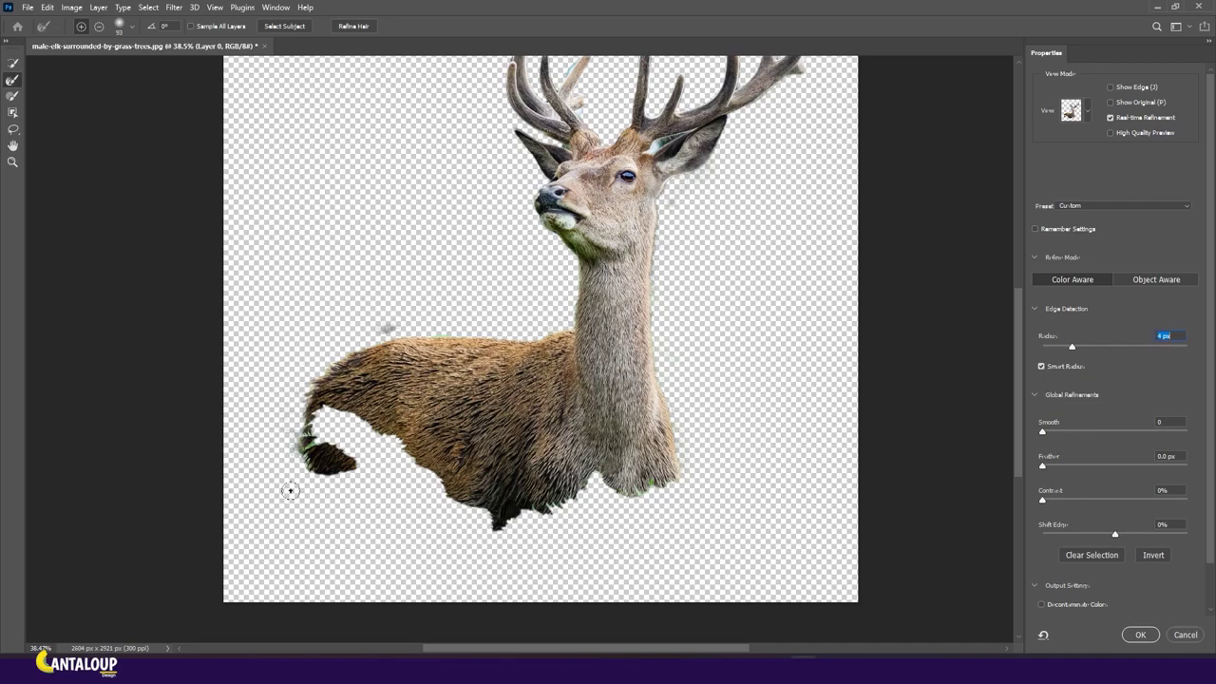
pyautogui.scroll(3, 687, 329)
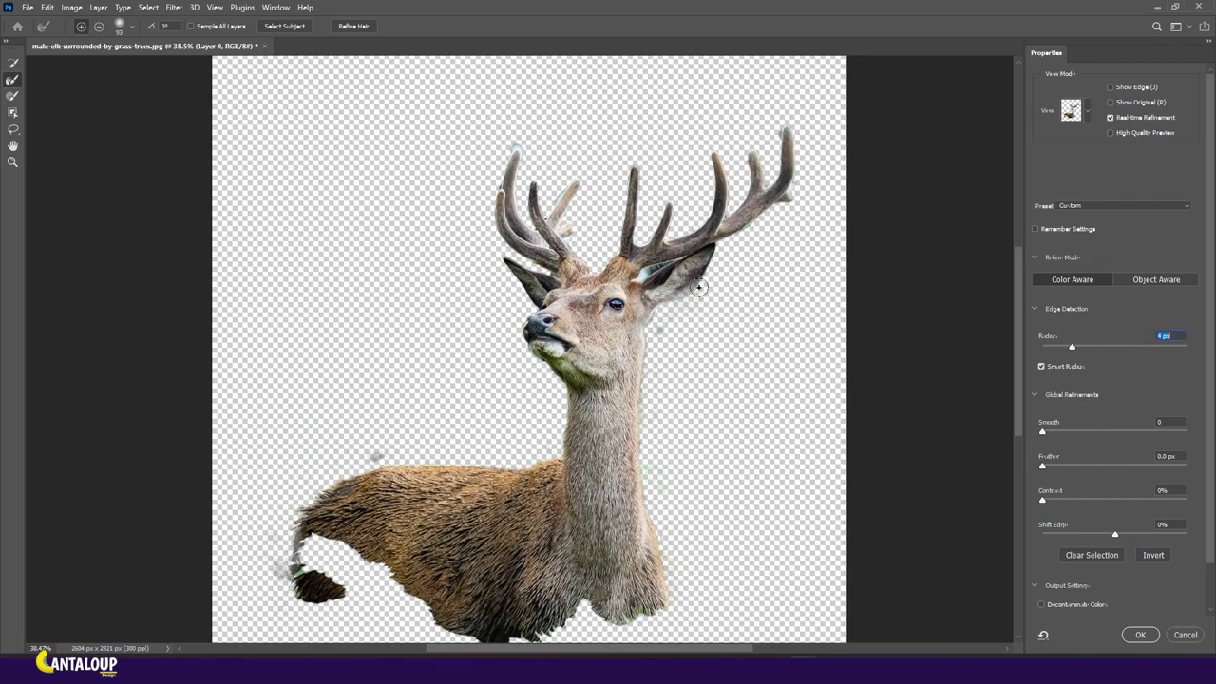
pyautogui.press('p')
pyautogui.press('p')
pyautogui.press('p')
pyautogui.press('p')
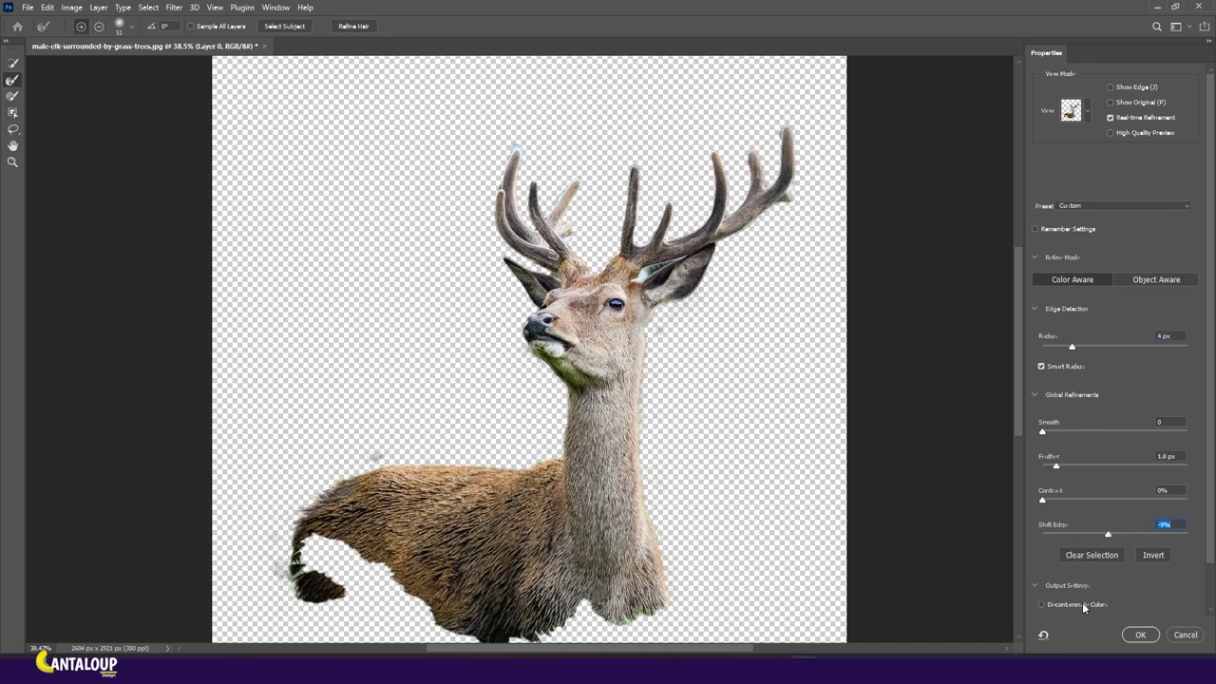
pyautogui.click(1140, 634)
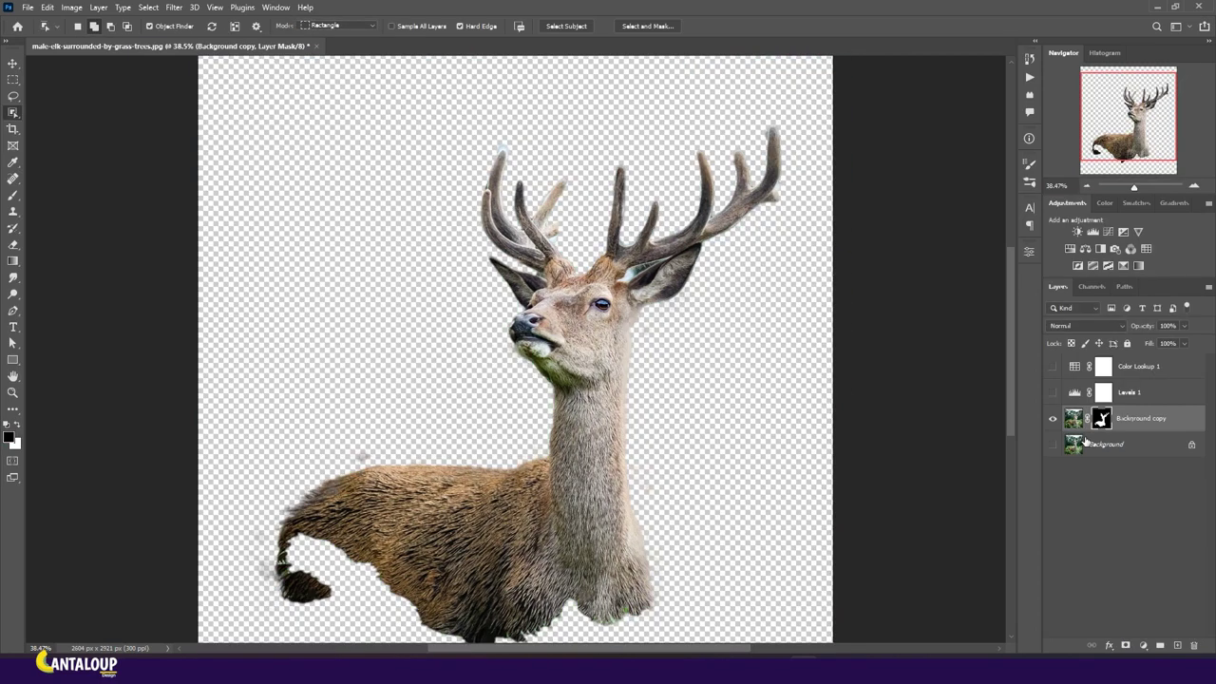
# Compare the cut-out deer layer with the original Background by toggling visibility
pyautogui.press('b')
pyautogui.press('x')
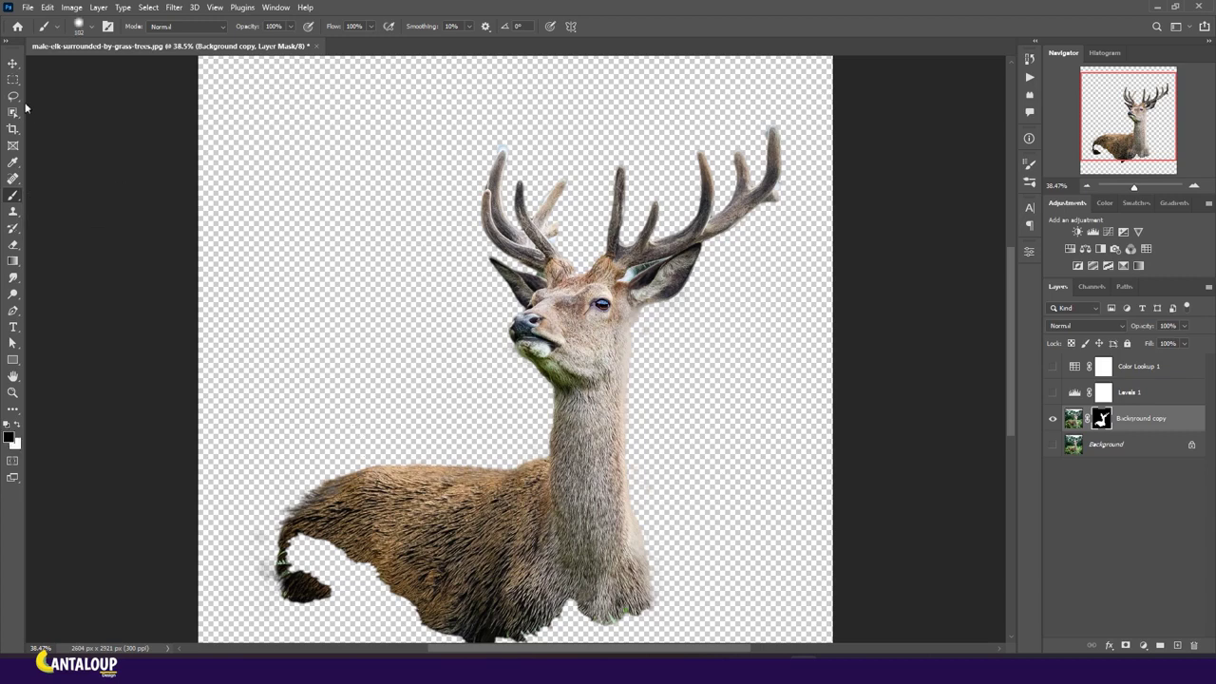
pyautogui.press('v')
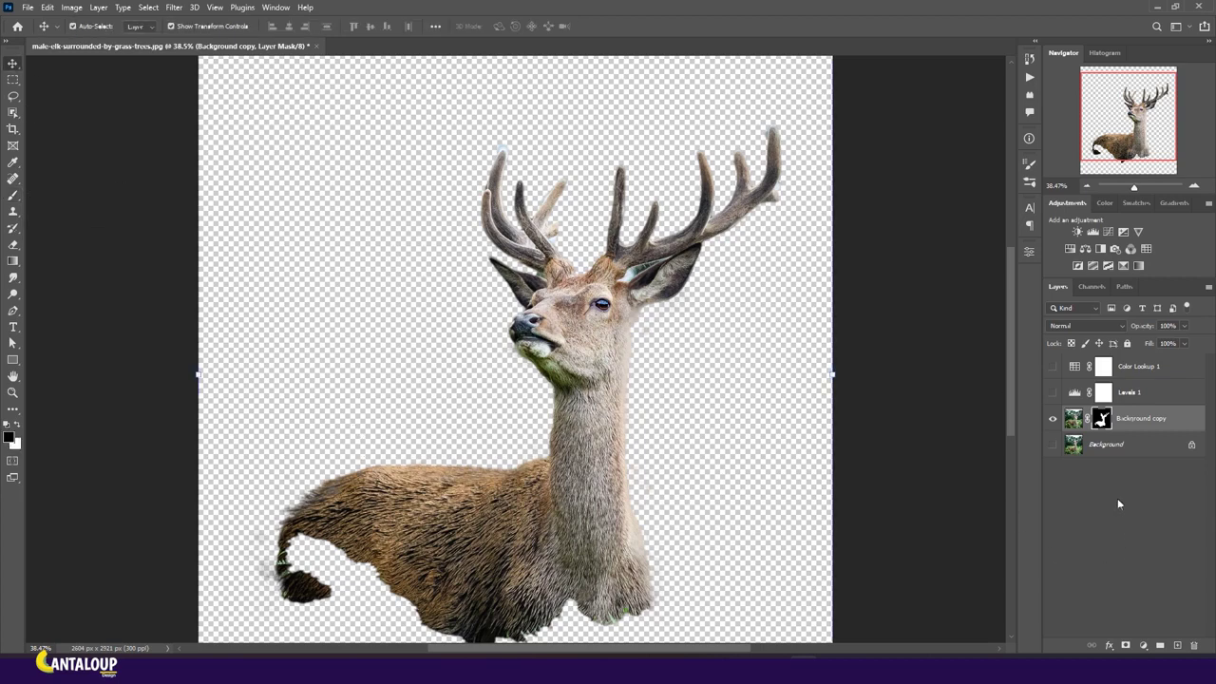
pyautogui.click(1052, 444)
pyautogui.click(1053, 419)
pyautogui.click(1053, 419)
pyautogui.click(1053, 419)
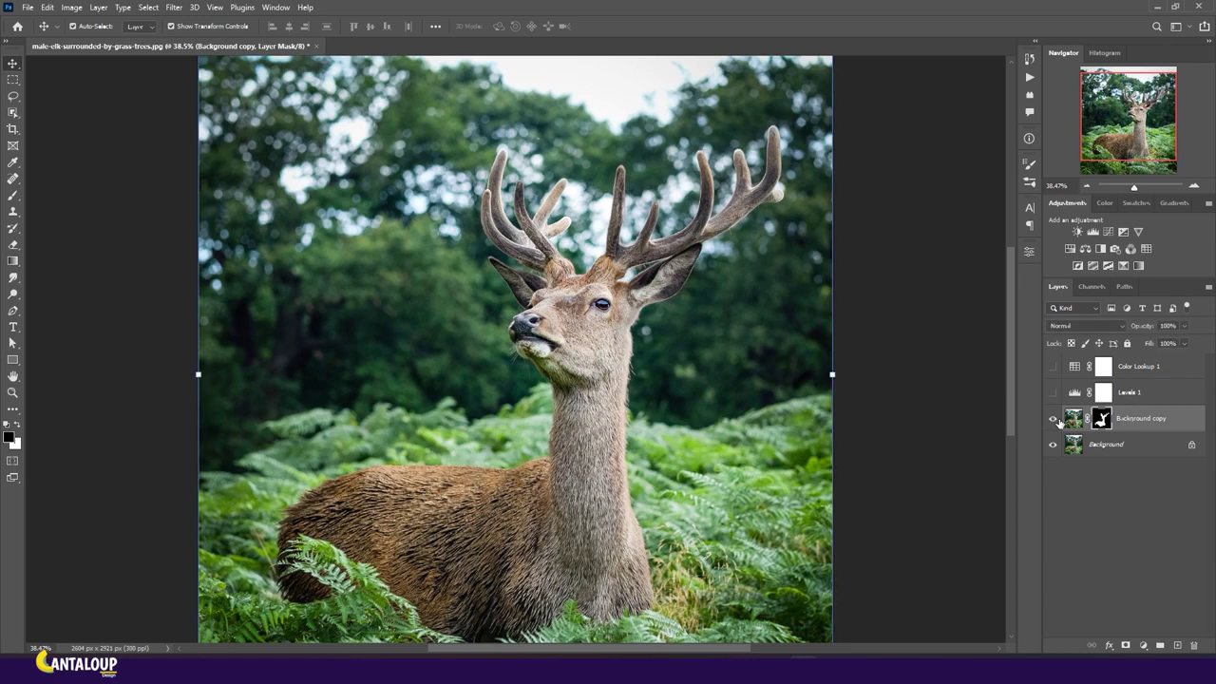
# Turn Levels 1 and Color Lookup 1 back on and add an empty Layer 1 above them
pyautogui.click(1053, 392)
pyautogui.click(1052, 366)
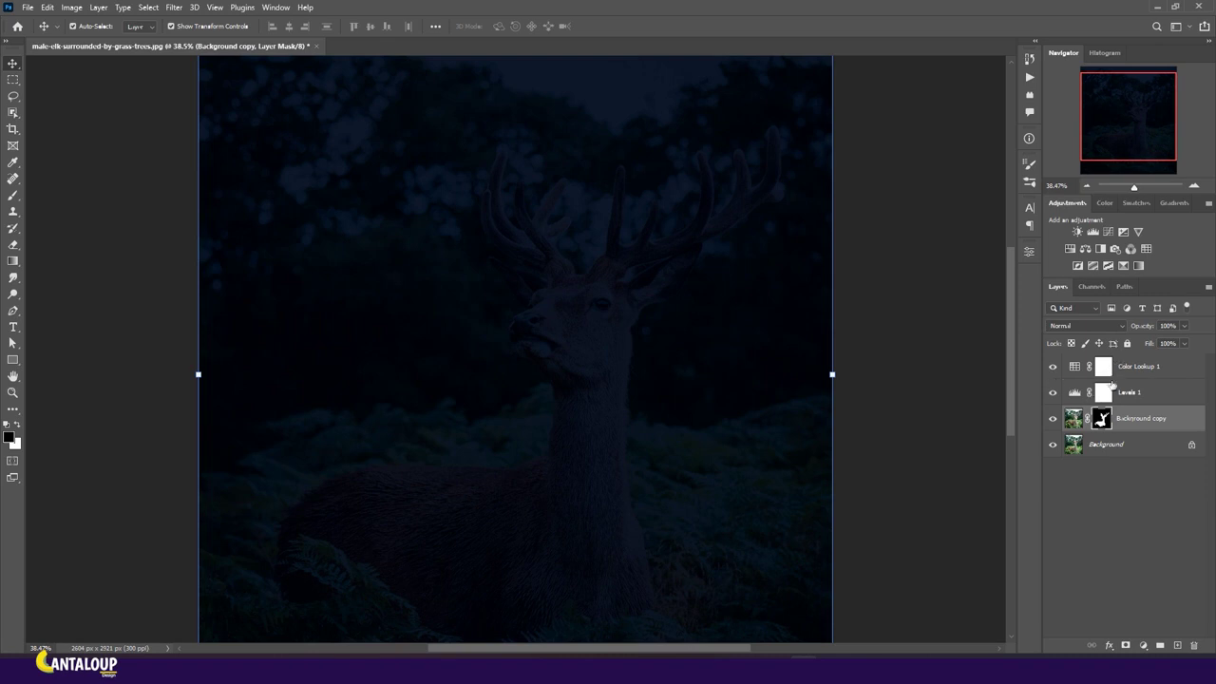
pyautogui.click(1103, 367)
pyautogui.click(1178, 646)
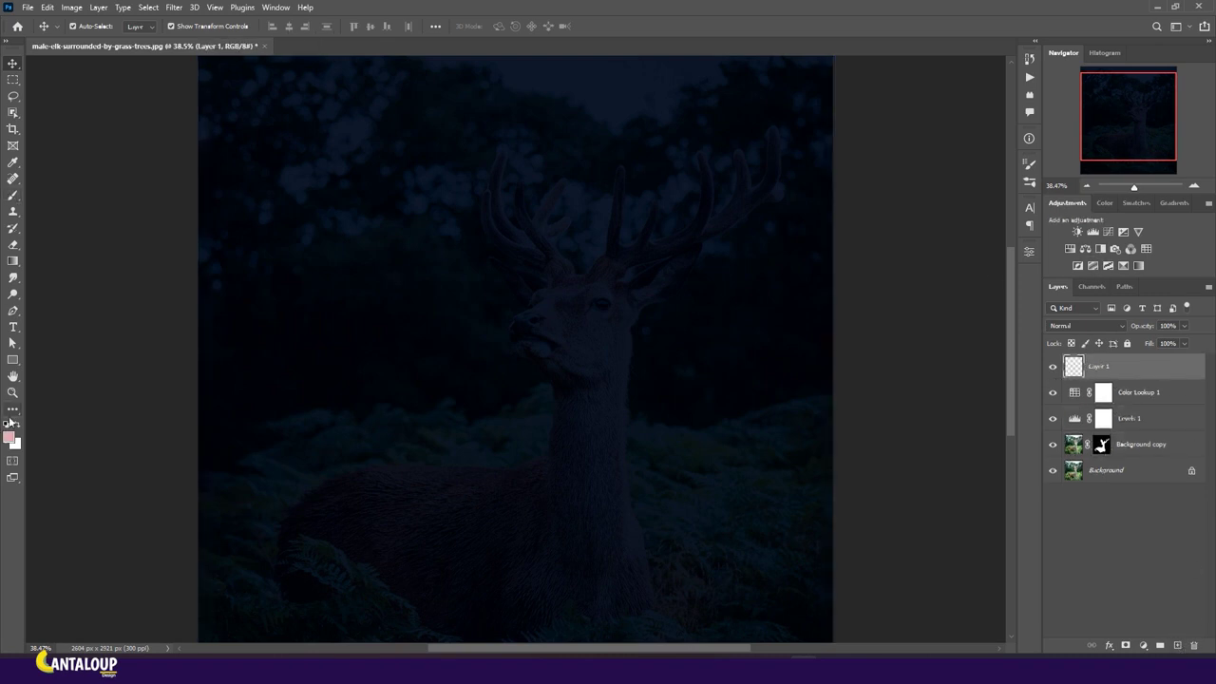
# Set the foreground colour to a darker orange for the antler glow
pyautogui.click(8, 437)
pyautogui.click(711, 449)
pyautogui.moveTo(710, 451); pyautogui.dragTo(710, 459)
pyautogui.click(622, 348)
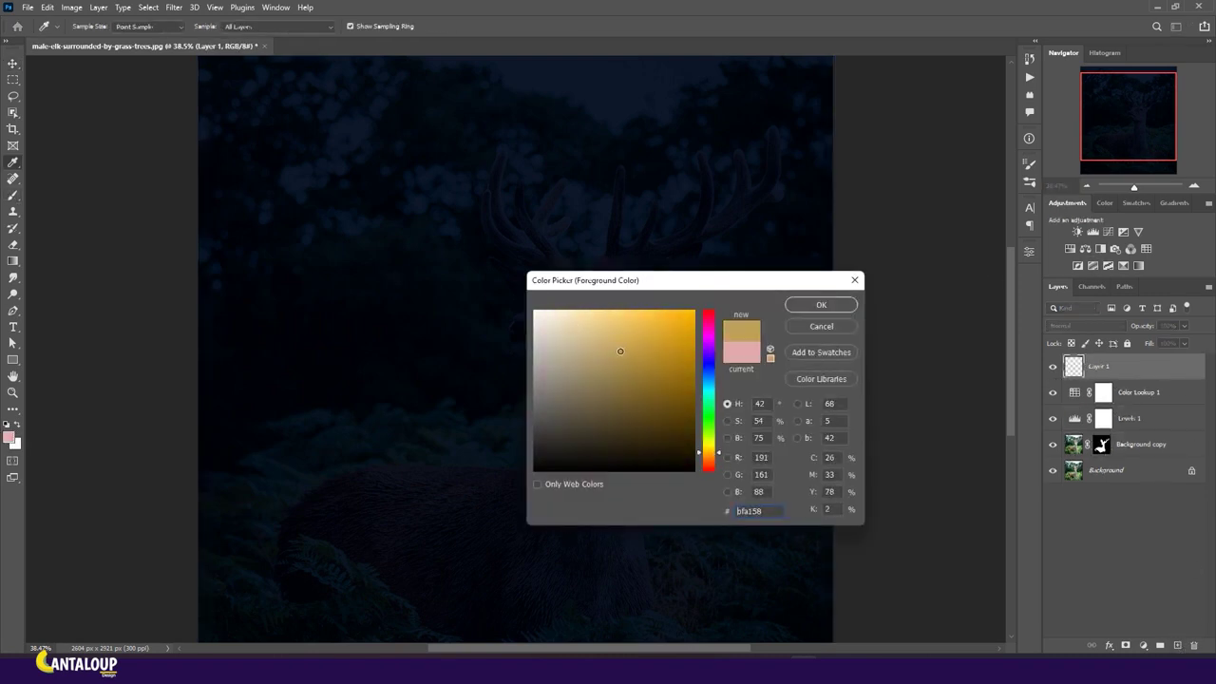
pyautogui.click(622, 371)
pyautogui.moveTo(711, 447); pyautogui.dragTo(697, 458)
pyautogui.click(821, 304)
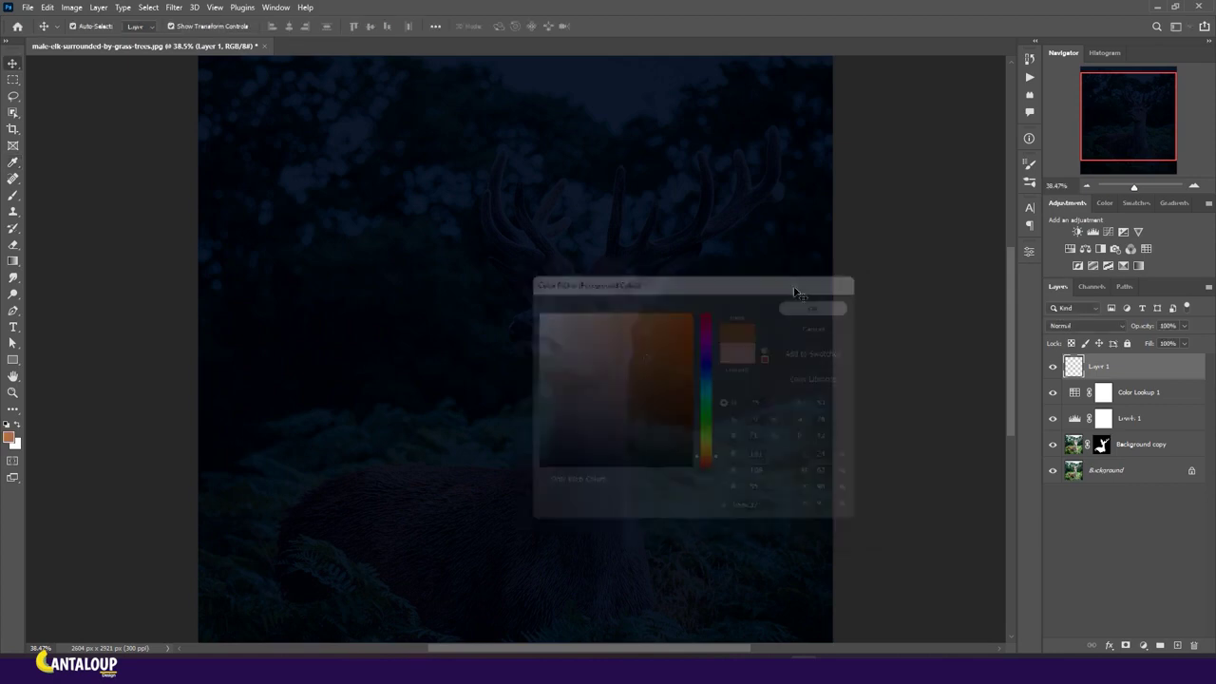
# Paint a soft orange glow over the antlers with a ~310 px brush in Screen mode
pyautogui.press('b')
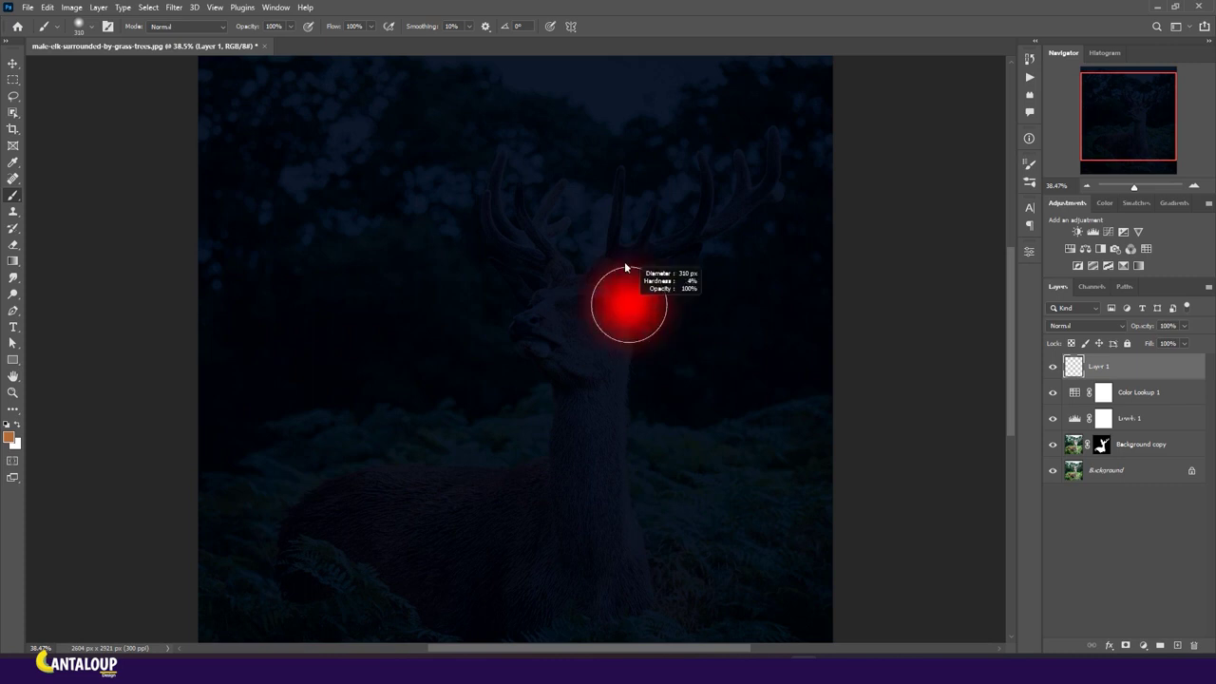
pyautogui.click(615, 210)
pyautogui.moveTo(618, 161)
pyautogui.mouseDown()
pyautogui.moveTo(609, 266)
pyautogui.moveTo(769, 147)
pyautogui.moveTo(556, 266)
pyautogui.moveTo(517, 211)
pyautogui.moveTo(556, 204)
pyautogui.mouseUp()
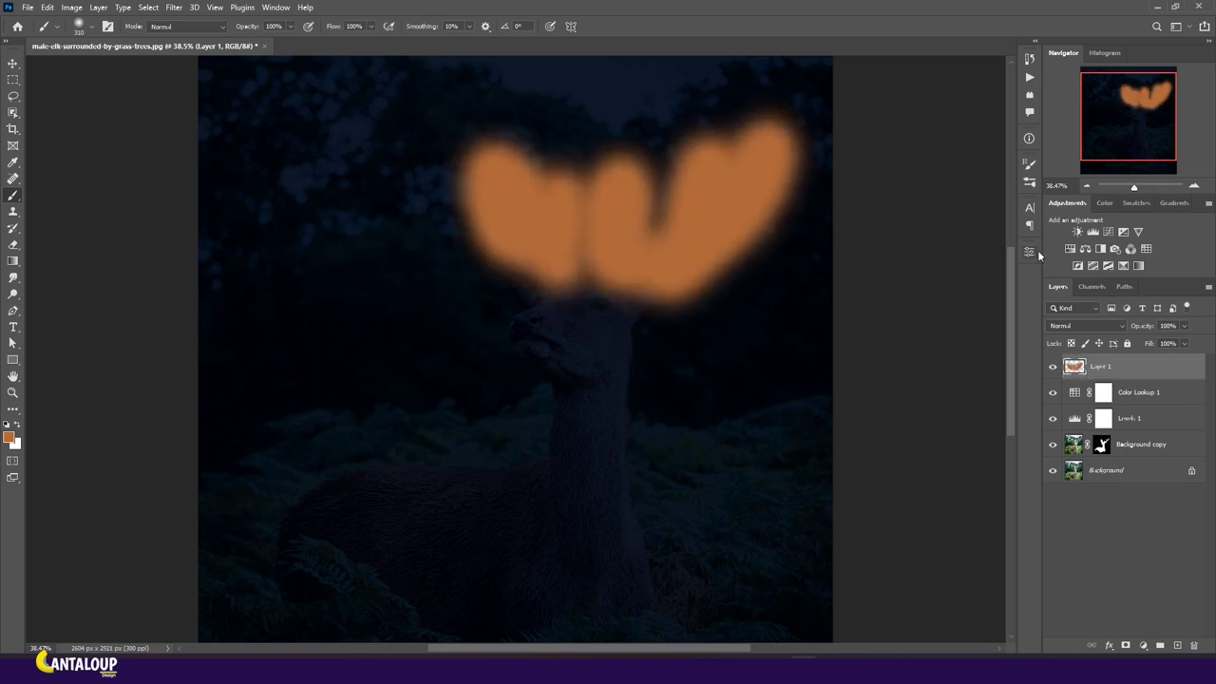
pyautogui.click(1088, 327)
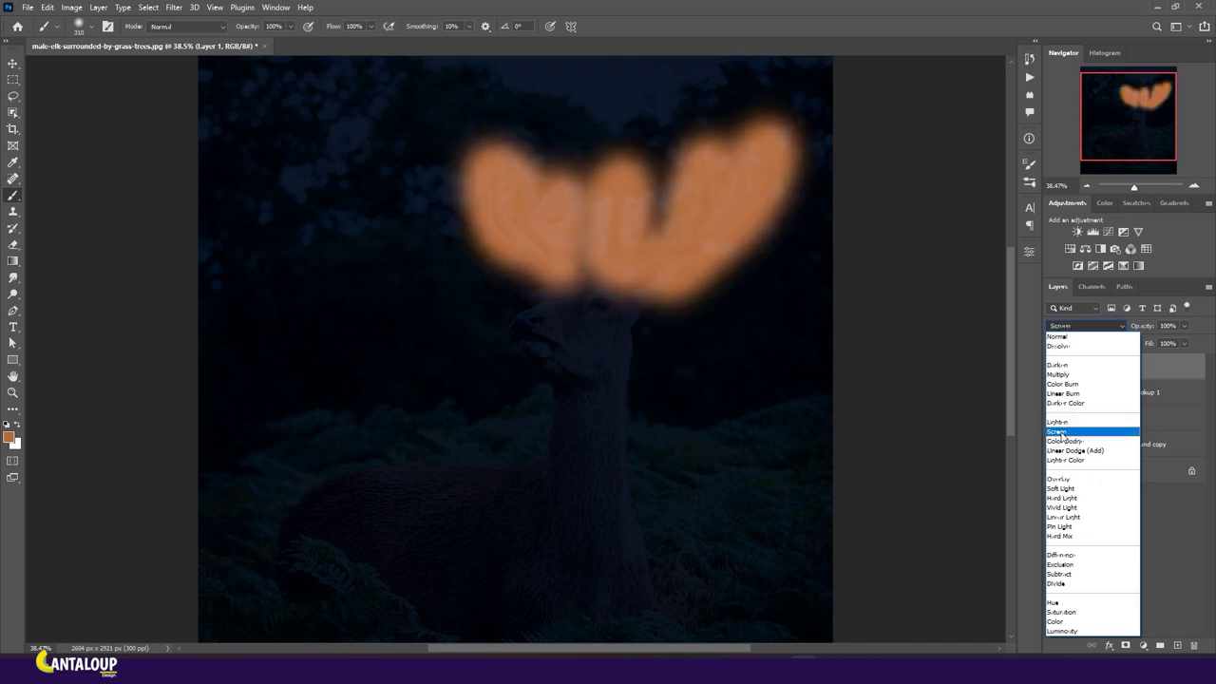
pyautogui.click(1062, 432)
pyautogui.click(1091, 286)
# Mask Layer 1 to the Alpha 1 antler selection in Color Dodge, then delete the layer
pyautogui.keyDown('ctrl'); pyautogui.click(1068, 412); pyautogui.keyUp('ctrl')
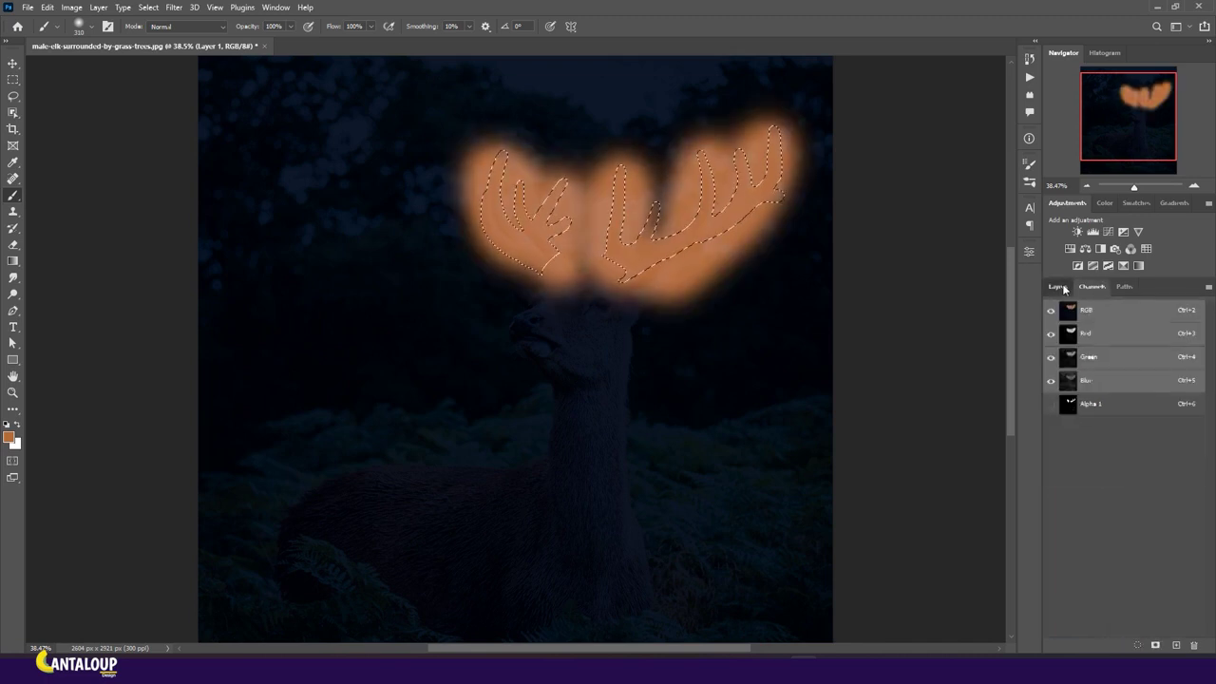
pyautogui.click(1058, 286)
pyautogui.click(1125, 645)
pyautogui.click(1074, 366)
pyautogui.click(1083, 326)
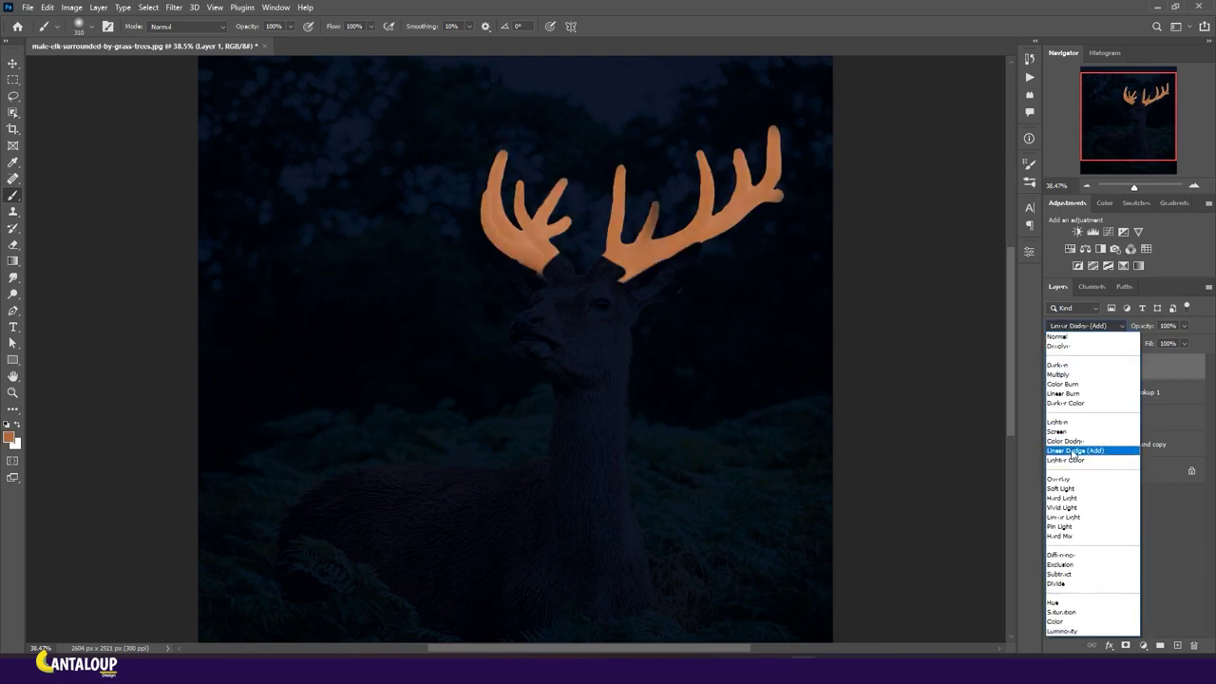
pyautogui.click(1073, 443)
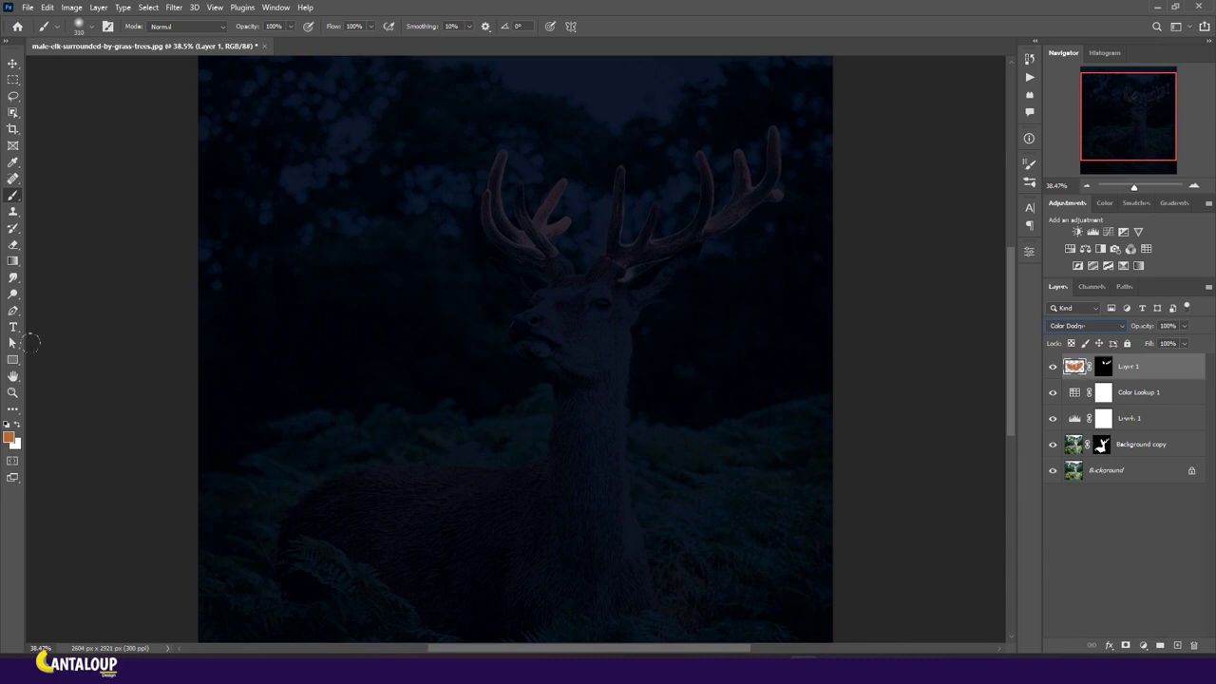
pyautogui.moveTo(1158, 369); pyautogui.dragTo(1193, 645)
# Add a yellow Solid Color fill layer set to Color Dodge blending
pyautogui.click(1143, 645)
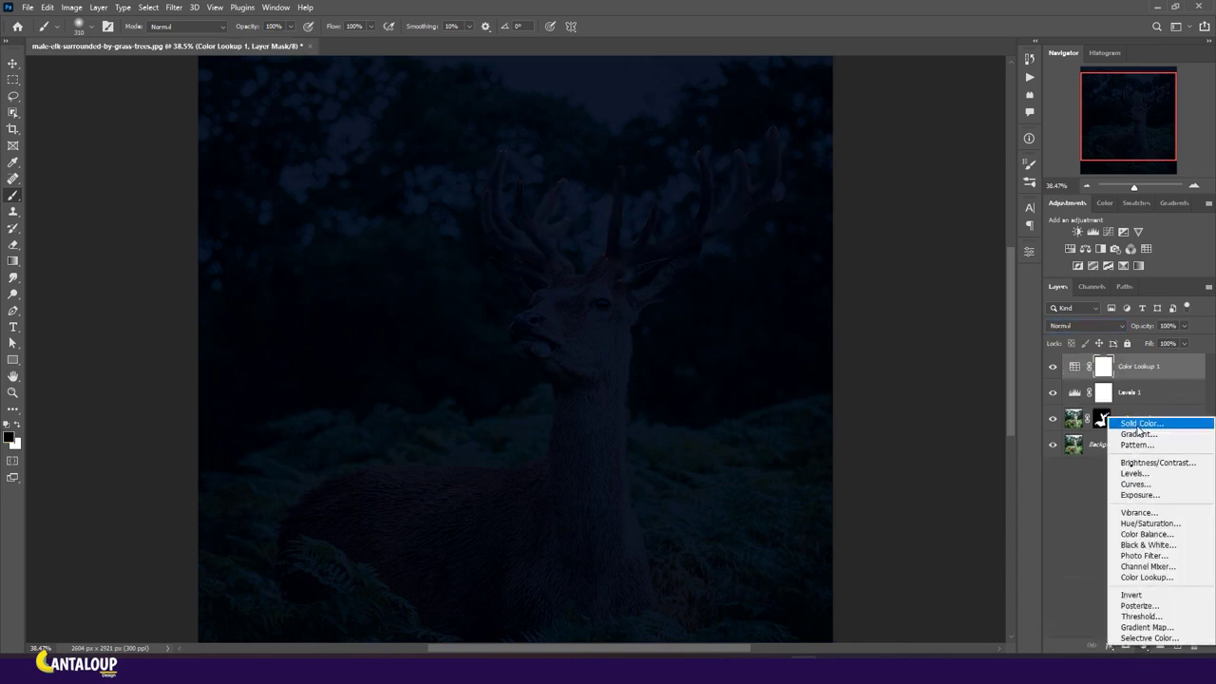
pyautogui.click(1142, 424)
pyautogui.moveTo(713, 466); pyautogui.dragTo(714, 452)
pyautogui.click(610, 360)
pyautogui.moveTo(664, 340); pyautogui.dragTo(666, 326)
pyautogui.click(822, 304)
pyautogui.click(1086, 325)
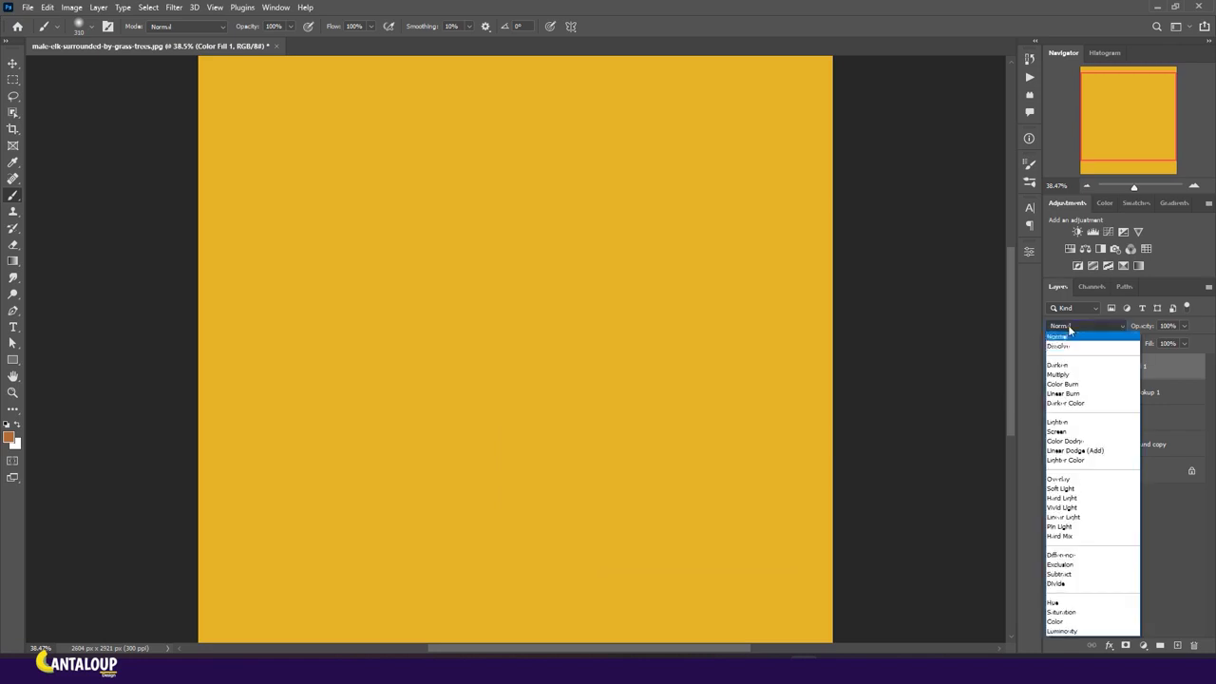
pyautogui.click(1084, 435)
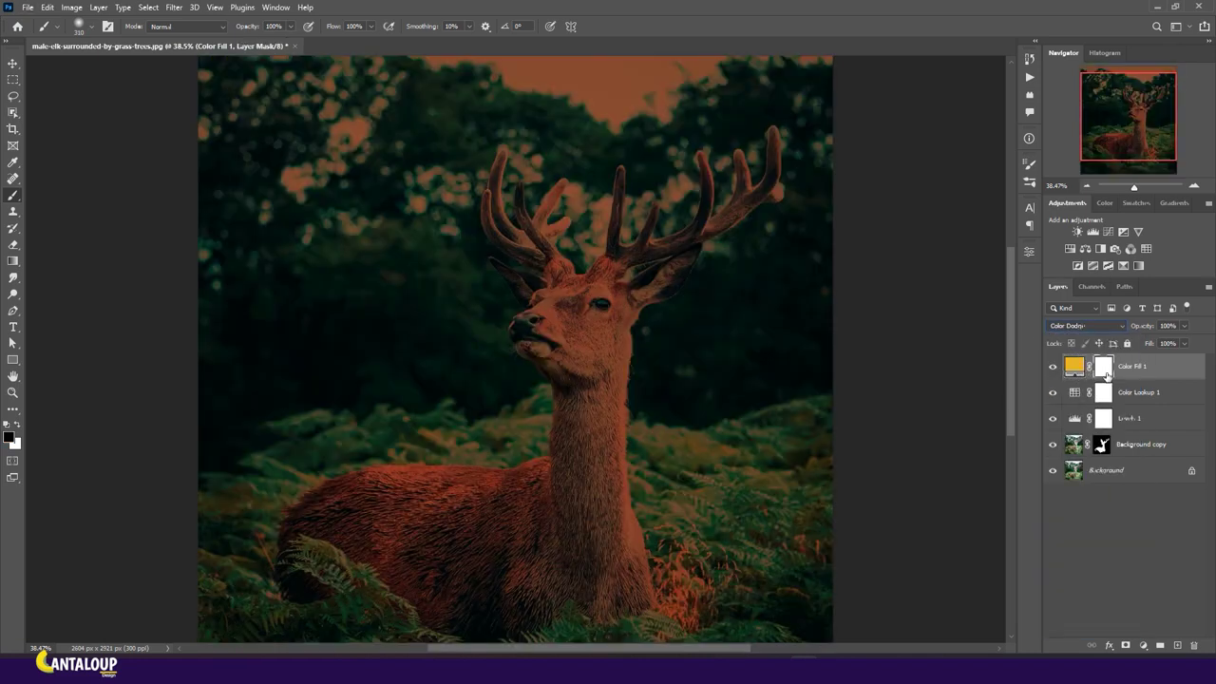
# Replace the fill layer's white mask with the Alpha 1 antler selection
pyautogui.click(1091, 286)
pyautogui.keyDown('ctrl'); pyautogui.click(1068, 427); pyautogui.keyUp('ctrl')
pyautogui.click(1194, 645)
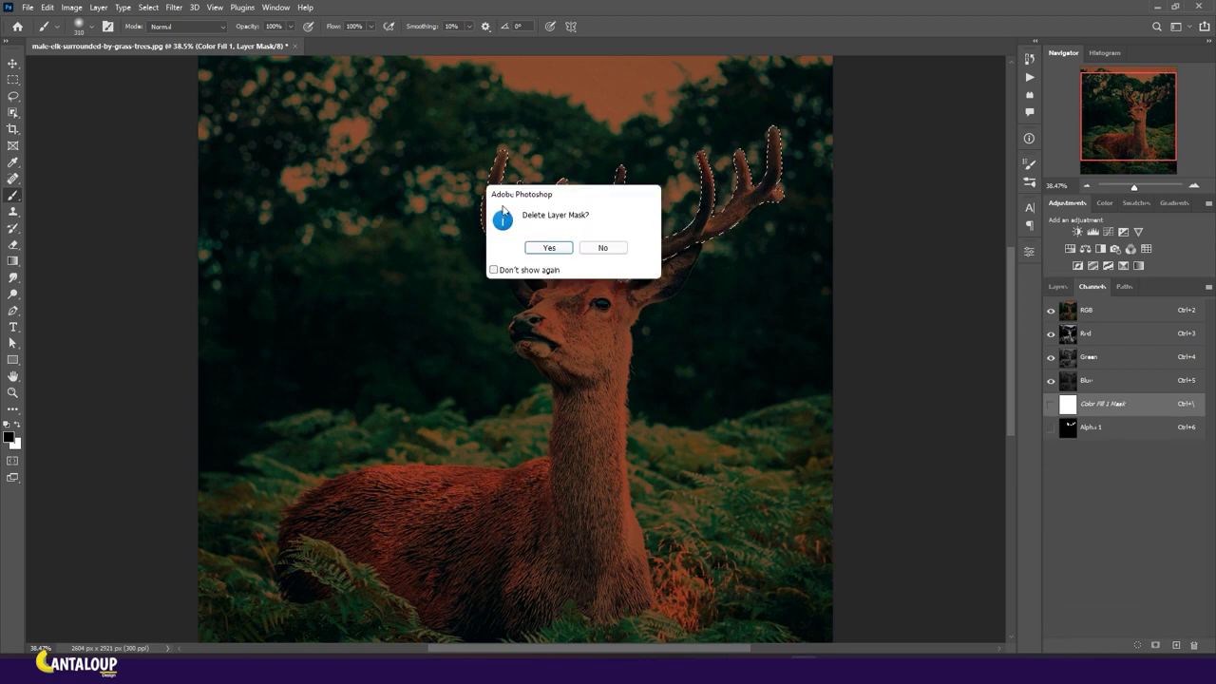
pyautogui.click(549, 247)
pyautogui.click(1057, 286)
pyautogui.click(1126, 645)
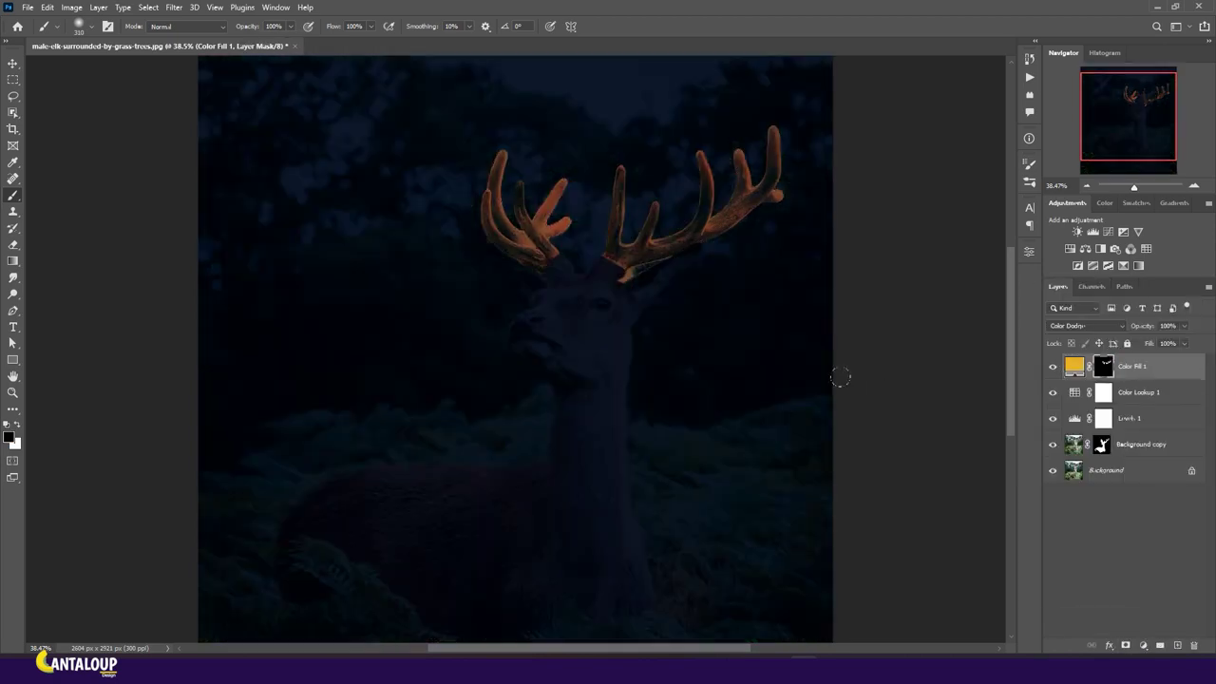
# Change Color Fill 1 to a brighter, more saturated yellow and keep Color Dodge
pyautogui.doubleClick(1074, 365)
pyautogui.moveTo(613, 432)
pyautogui.mouseDown()
pyautogui.moveTo(630, 401)
pyautogui.moveTo(612, 402)
pyautogui.mouseUp()
pyautogui.moveTo(669, 556); pyautogui.dragTo(674, 540)
pyautogui.click(781, 393)
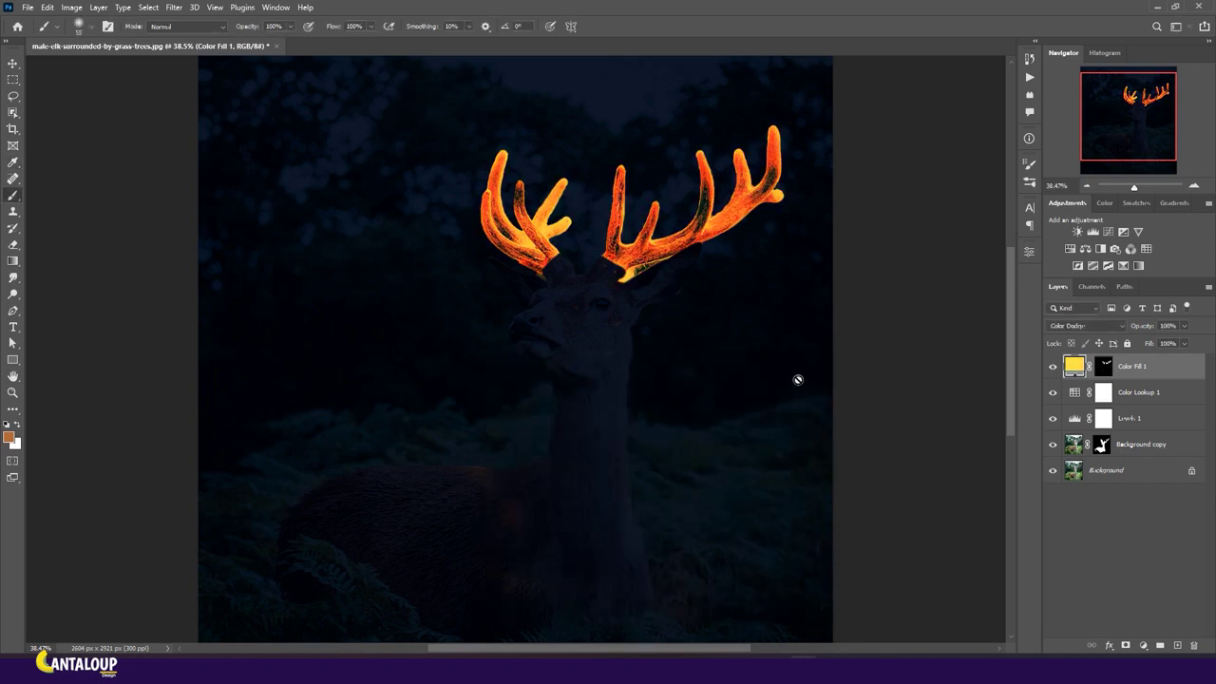
pyautogui.scroll(-2, 701, 242)
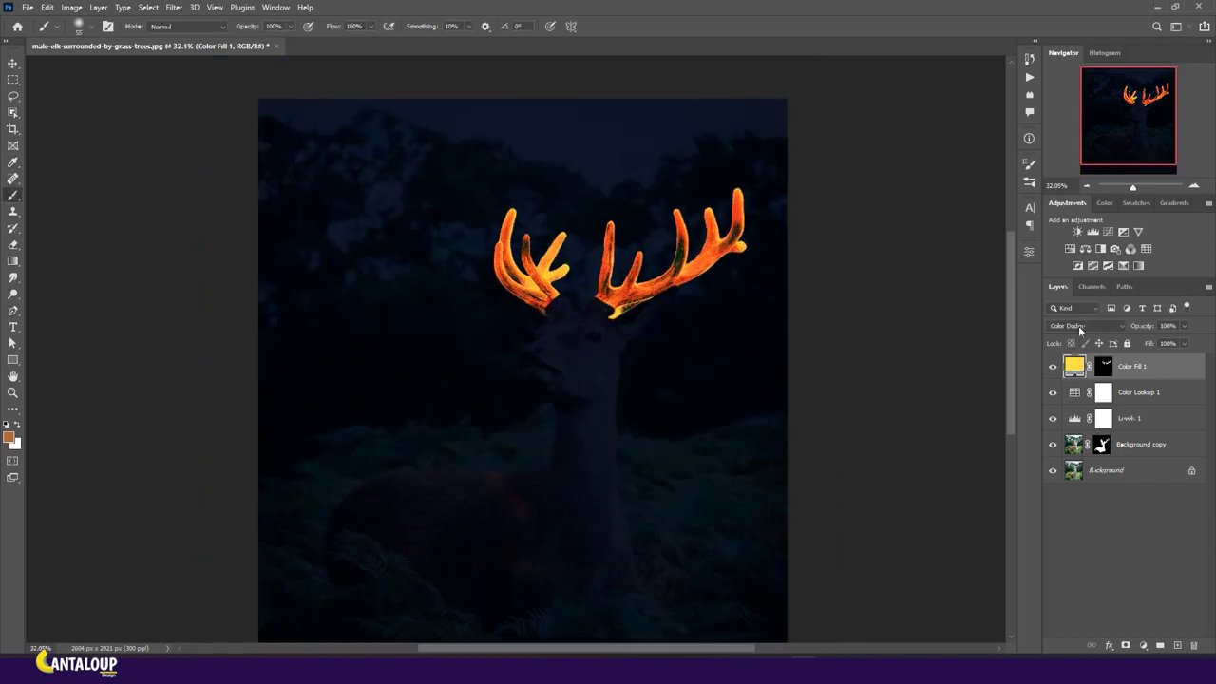
pyautogui.click(1080, 327)
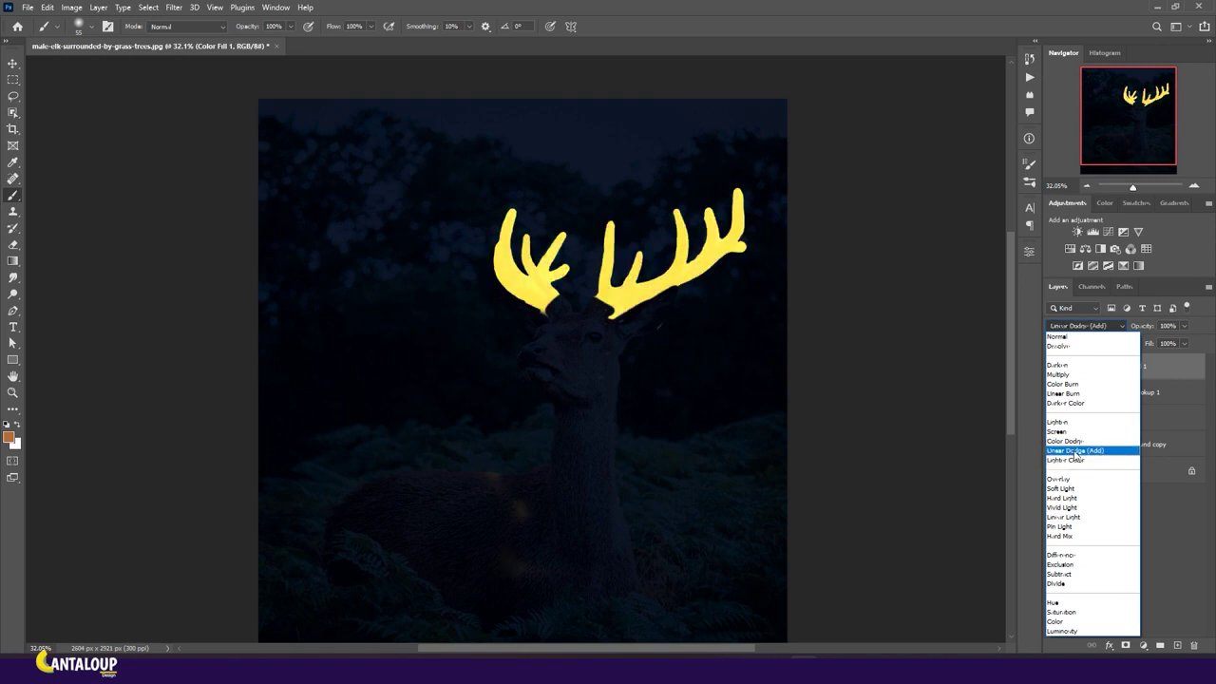
pyautogui.click(1064, 441)
# Brighten the fill to #fbe33f and toggle its mask off and on to compare
pyautogui.doubleClick(1074, 365)
pyautogui.moveTo(616, 414); pyautogui.dragTo(614, 400)
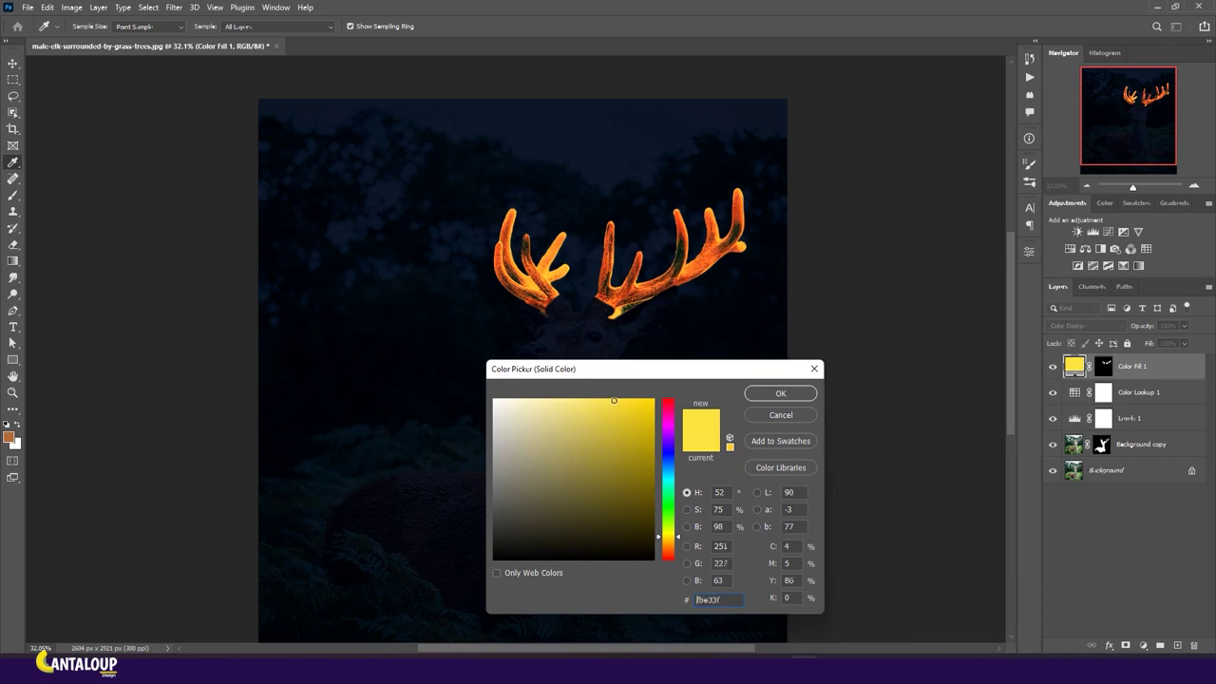
pyautogui.click(774, 395)
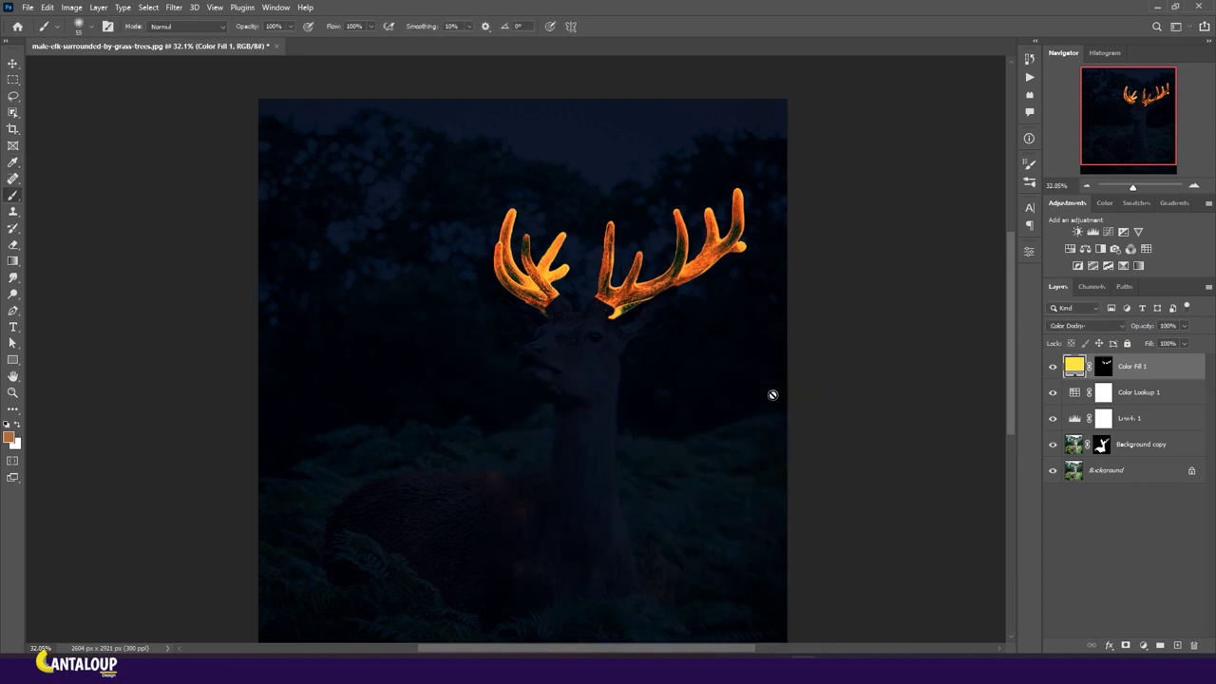
pyautogui.keyDown('shift'); pyautogui.click(1103, 371); pyautogui.keyUp('shift')
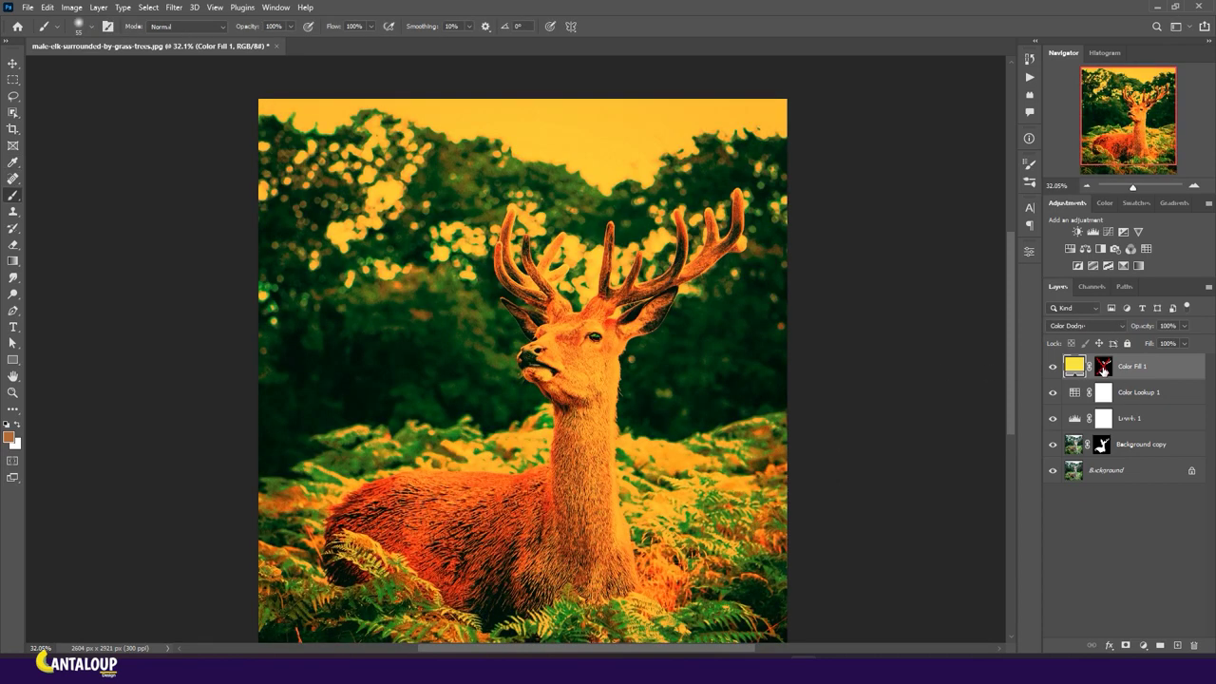
pyautogui.keyDown('shift'); pyautogui.click(1103, 371); pyautogui.keyUp('shift')
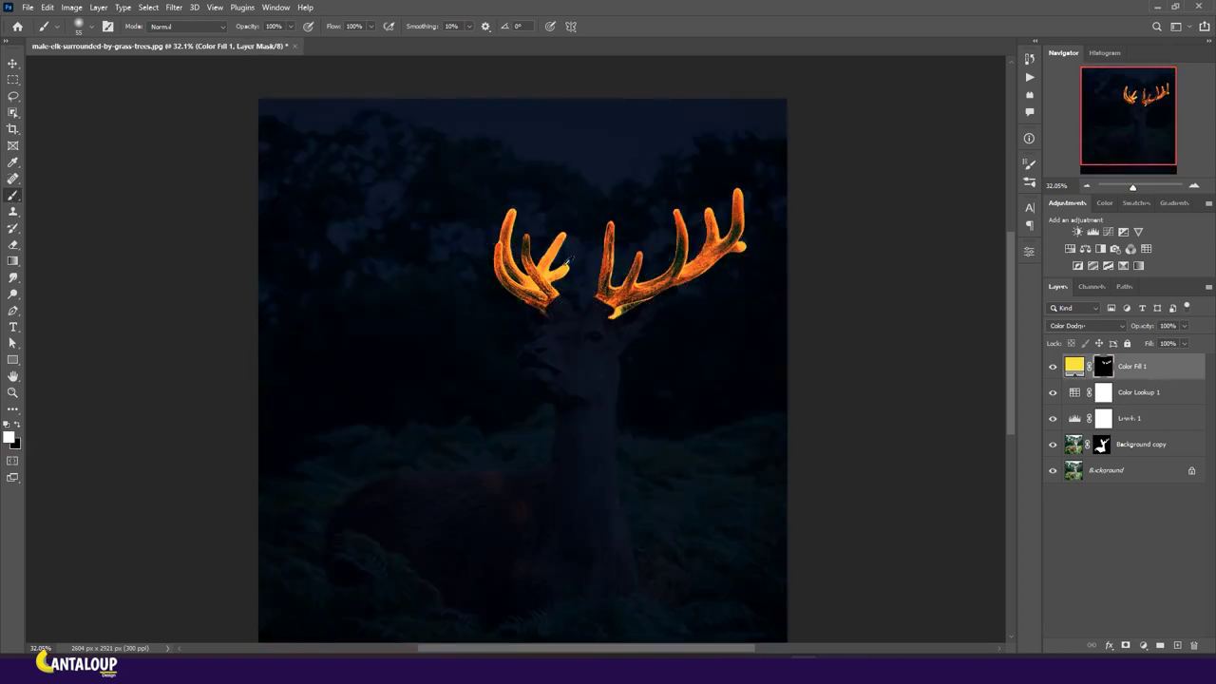
# Set a black brush of size 29 with 100% opacity and 100% flow
pyautogui.scroll(5, 570, 258)
pyautogui.press(']')
pyautogui.press(']')
pyautogui.press(']')
pyautogui.press('x')
pyautogui.press('[')
pyautogui.press('[')
pyautogui.press('[')
pyautogui.press('0')
pyautogui.hotkey('shift', '0')
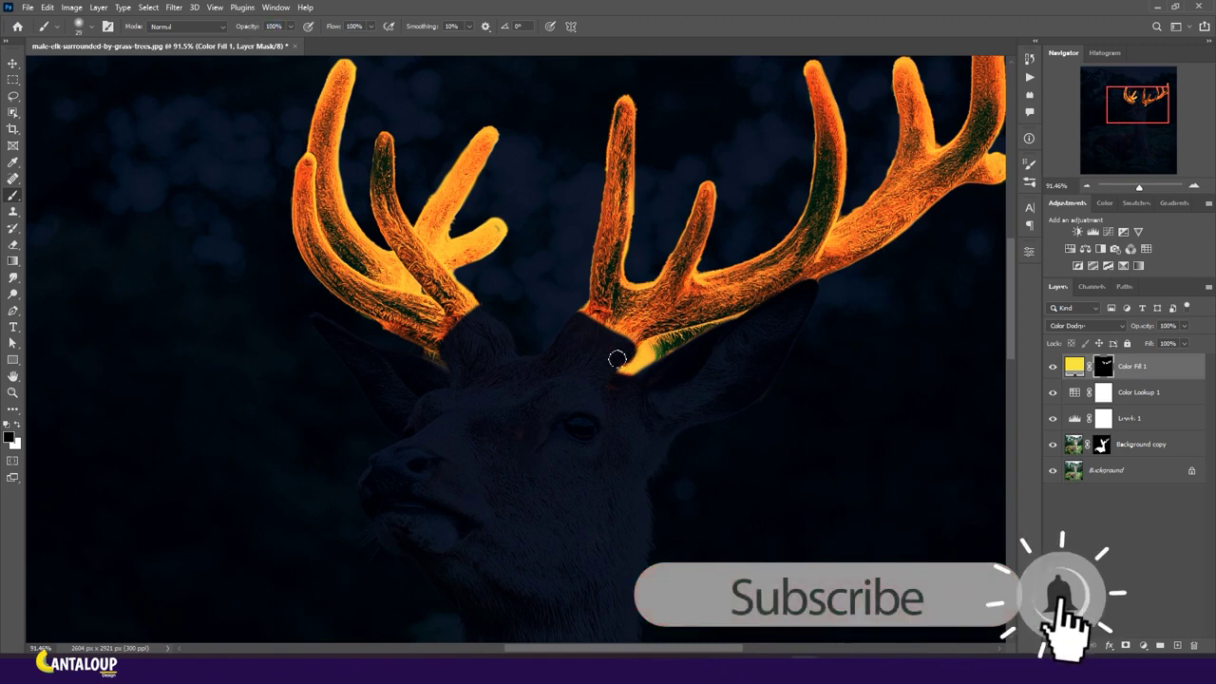
pyautogui.scroll(-5, 577, 374)
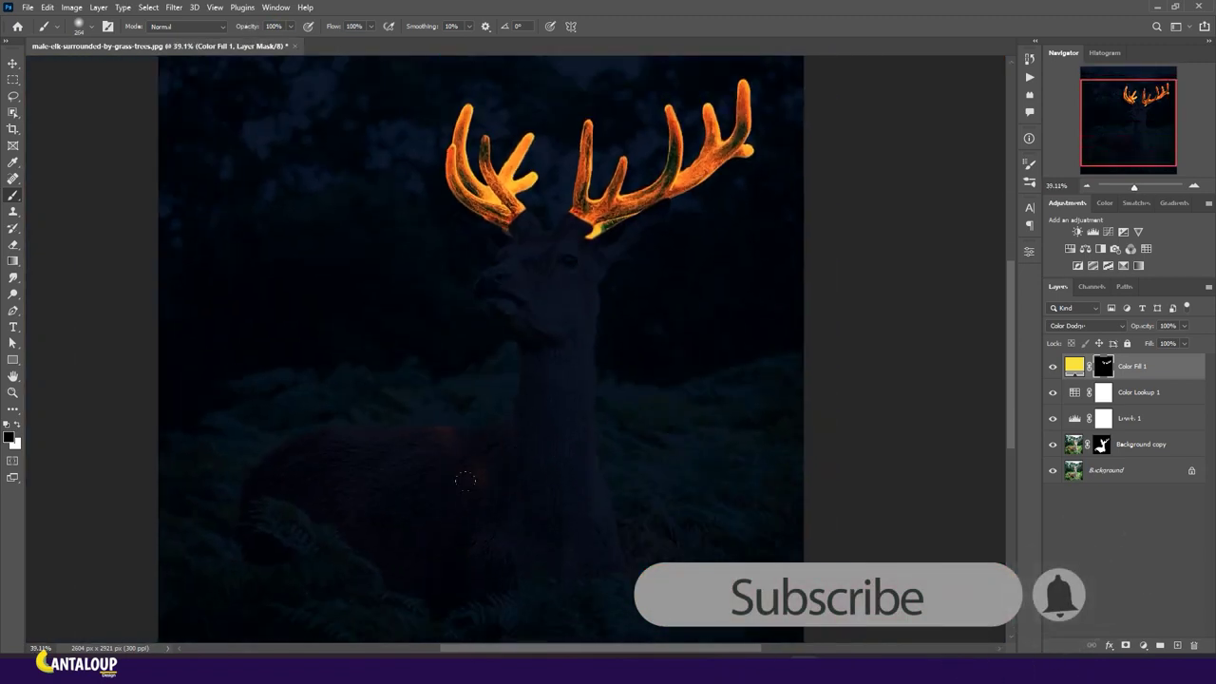
pyautogui.scroll(5, 593, 144)
pyautogui.keyDown('alt'); pyautogui.rightClick(534, 320); pyautogui.keyUp('alt')
# Load the antler fill mask as a selection, then switch to the Lasso in Add to Selection mode
pyautogui.keyDown('ctrl'); pyautogui.click(1102, 366); pyautogui.keyUp('ctrl')
pyautogui.press('l')
pyautogui.press('shift')
# Lasso around the forehead below the right antler, then undo that selection
pyautogui.moveTo(523, 340); pyautogui.dragTo(500, 384)
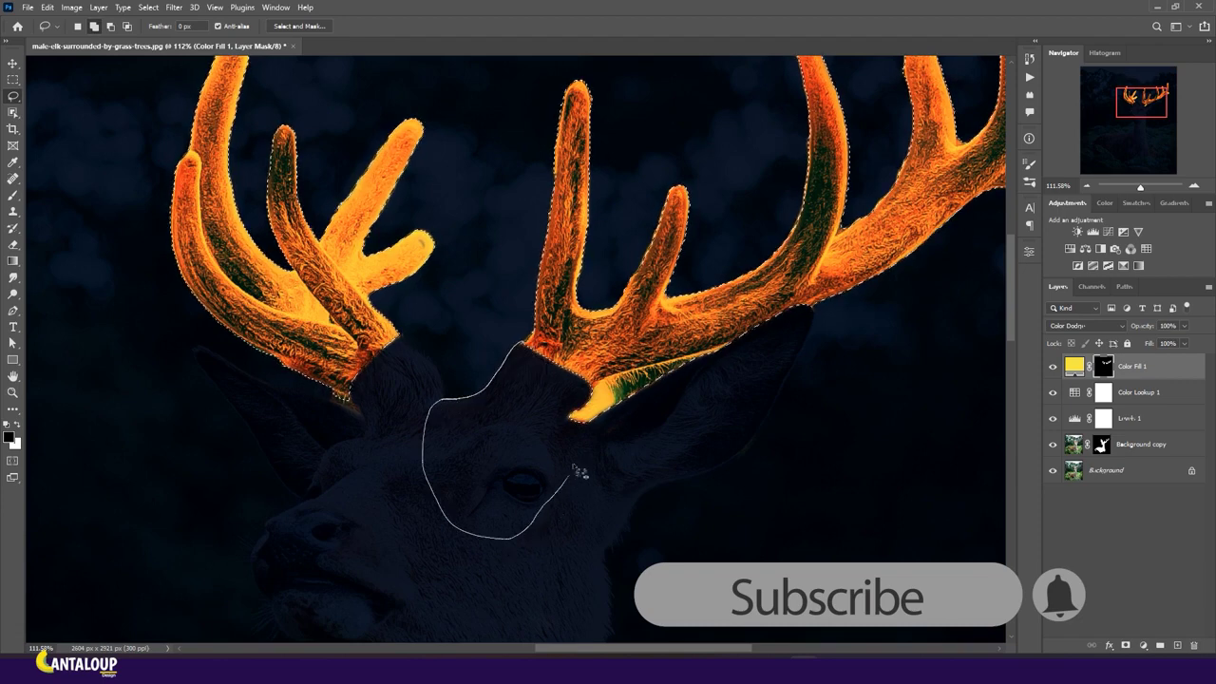
pyautogui.moveTo(581, 421); pyautogui.dragTo(502, 383)
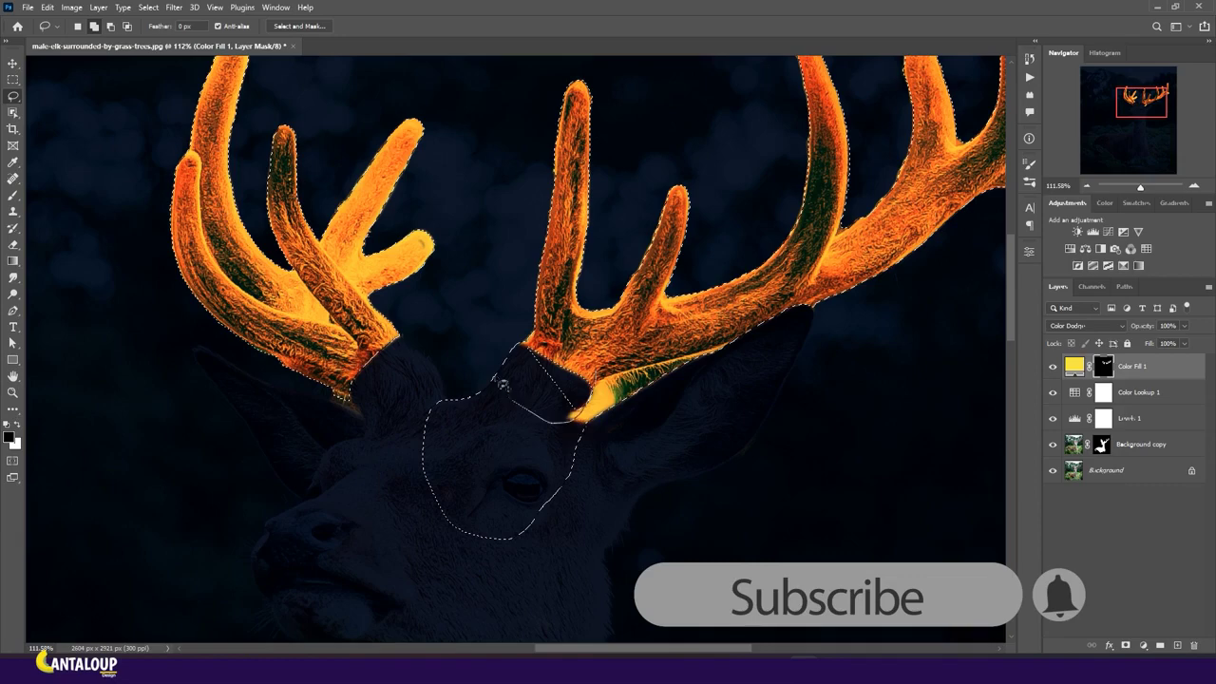
pyautogui.moveTo(589, 431); pyautogui.dragTo(583, 423)
pyautogui.hotkey('ctrl', 'z')
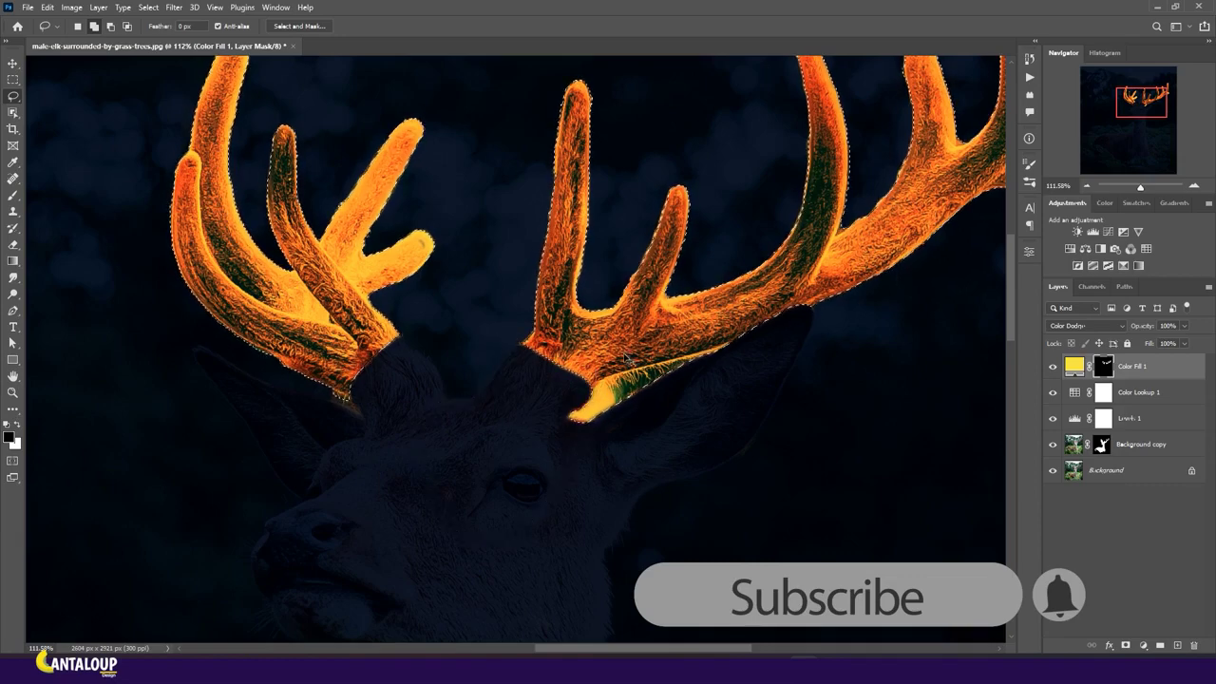
# Load the deer silhouette selection and paint white glow at both antler bases with a 122 brush
pyautogui.keyDown('ctrl'); pyautogui.click(1102, 445); pyautogui.keyUp('ctrl')
pyautogui.press('b')
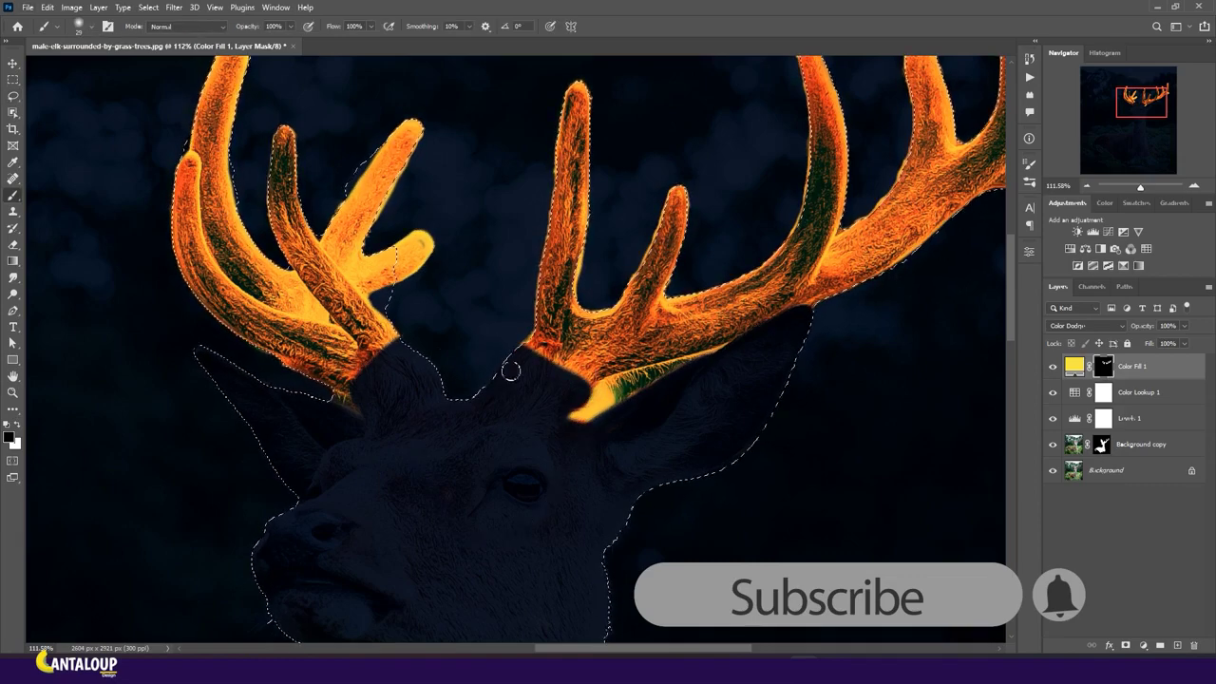
pyautogui.scroll(1, 551, 361)
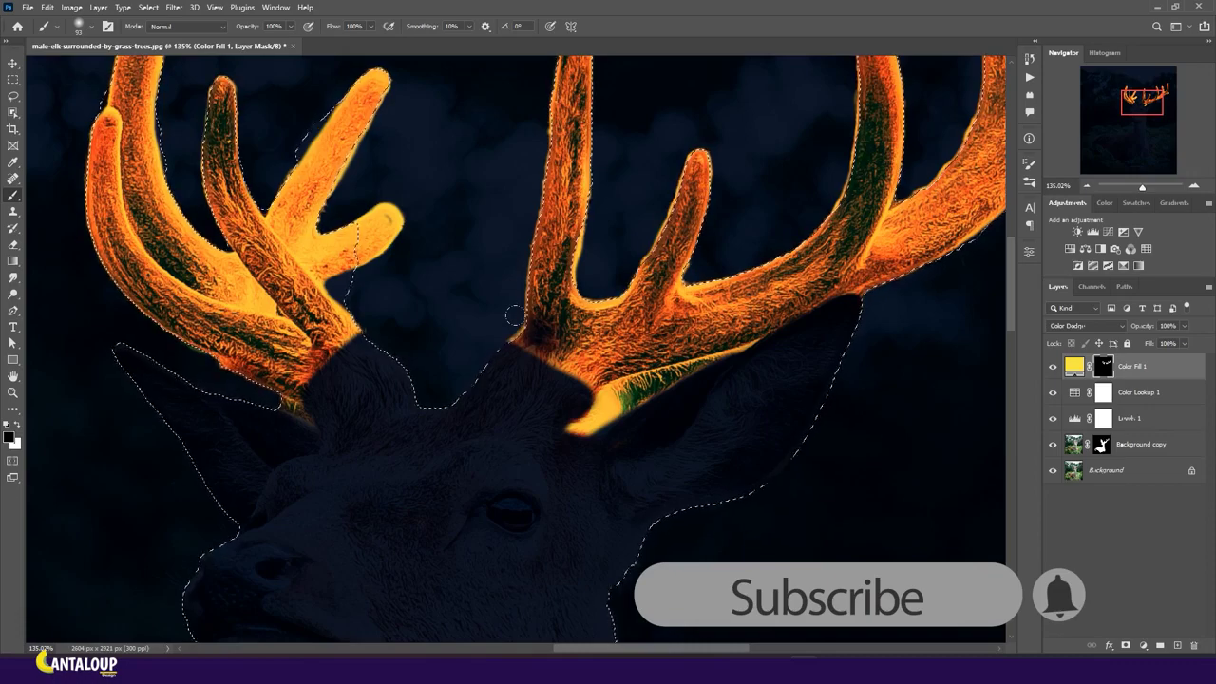
pyautogui.press('x')
pyautogui.press(']')
pyautogui.moveTo(513, 314)
pyautogui.mouseDown()
pyautogui.moveTo(495, 316)
pyautogui.moveTo(475, 361)
pyautogui.mouseUp()
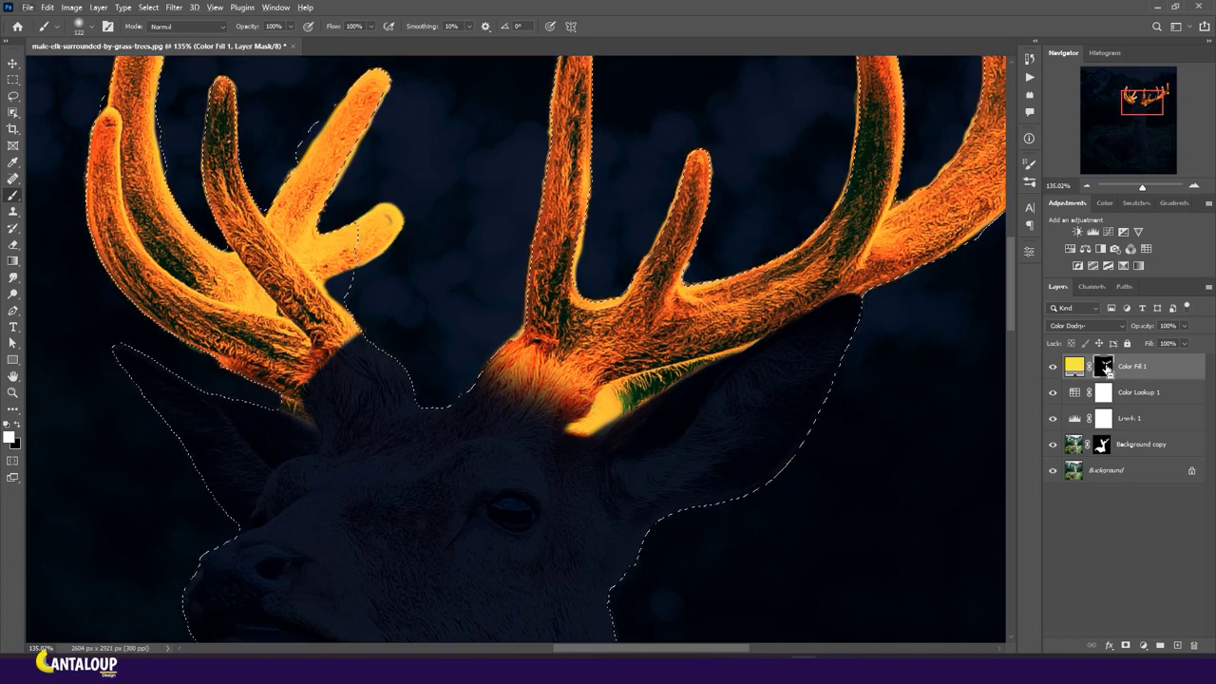
pyautogui.moveTo(313, 370); pyautogui.dragTo(370, 356)
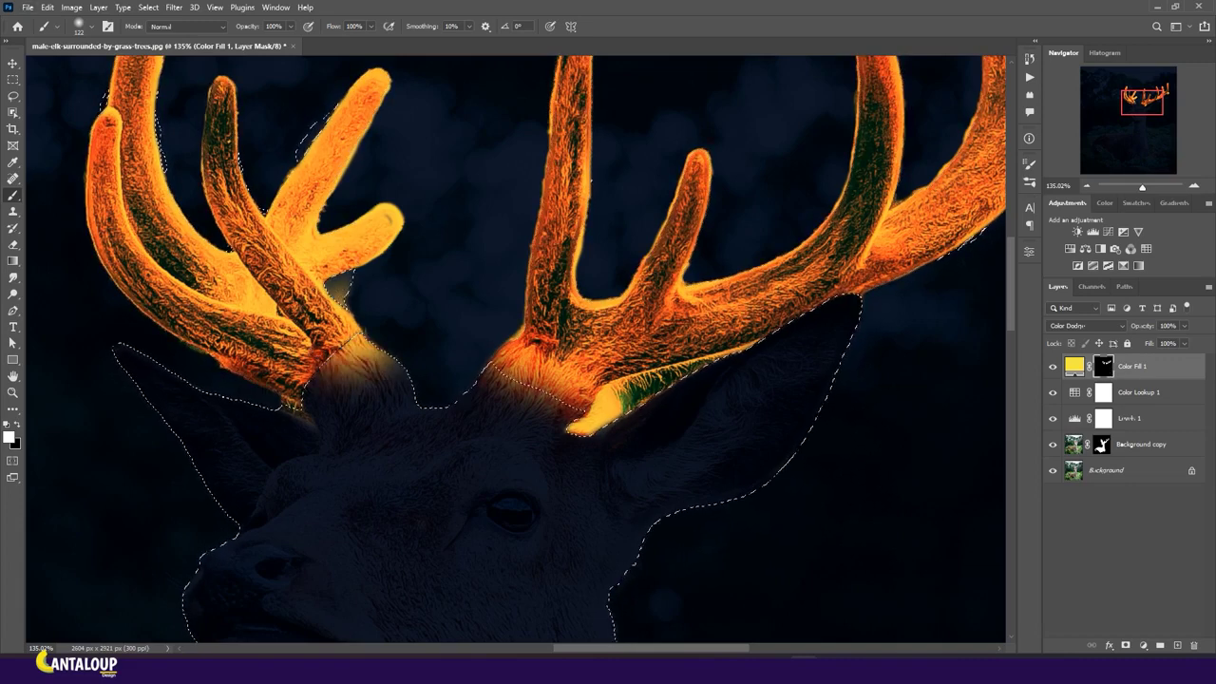
pyautogui.moveTo(304, 399); pyautogui.dragTo(390, 380)
# Soften the brush to 42% opacity and 61% flow, then paint glow between the antlers
pyautogui.press('7')
pyautogui.press('5')
pyautogui.press('4')
pyautogui.press('2')
pyautogui.hotkey('shift', '6')
pyautogui.hotkey('shift', '1')
pyautogui.moveTo(399, 408); pyautogui.dragTo(494, 376)
# Spread glow over the forehead and face, redoing it fainter at 33% opacity
pyautogui.scroll(-3, 493, 286)
pyautogui.click(437, 423)
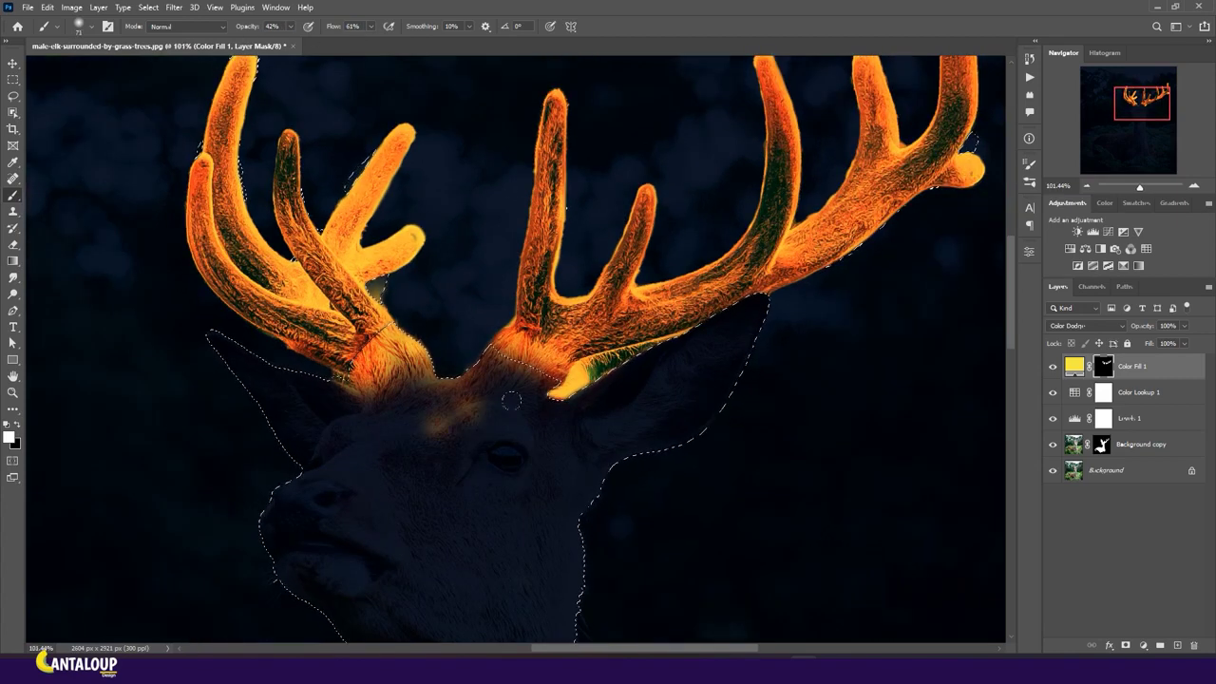
pyautogui.moveTo(479, 396); pyautogui.dragTo(570, 440)
pyautogui.scroll(-3, 565, 435)
pyautogui.moveTo(447, 418); pyautogui.dragTo(579, 457)
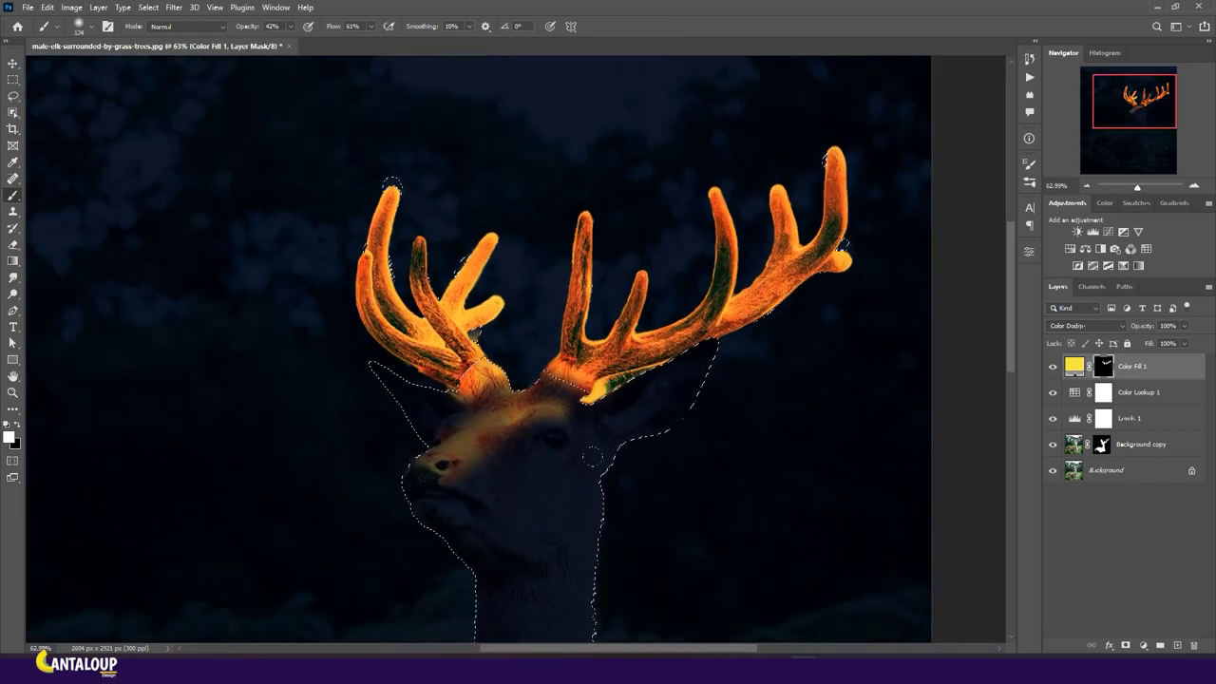
pyautogui.hotkey('ctrl', 'z')
pyautogui.hotkey('ctrl', 'z')
pyautogui.write('33')
pyautogui.moveTo(522, 428); pyautogui.dragTo(461, 419)
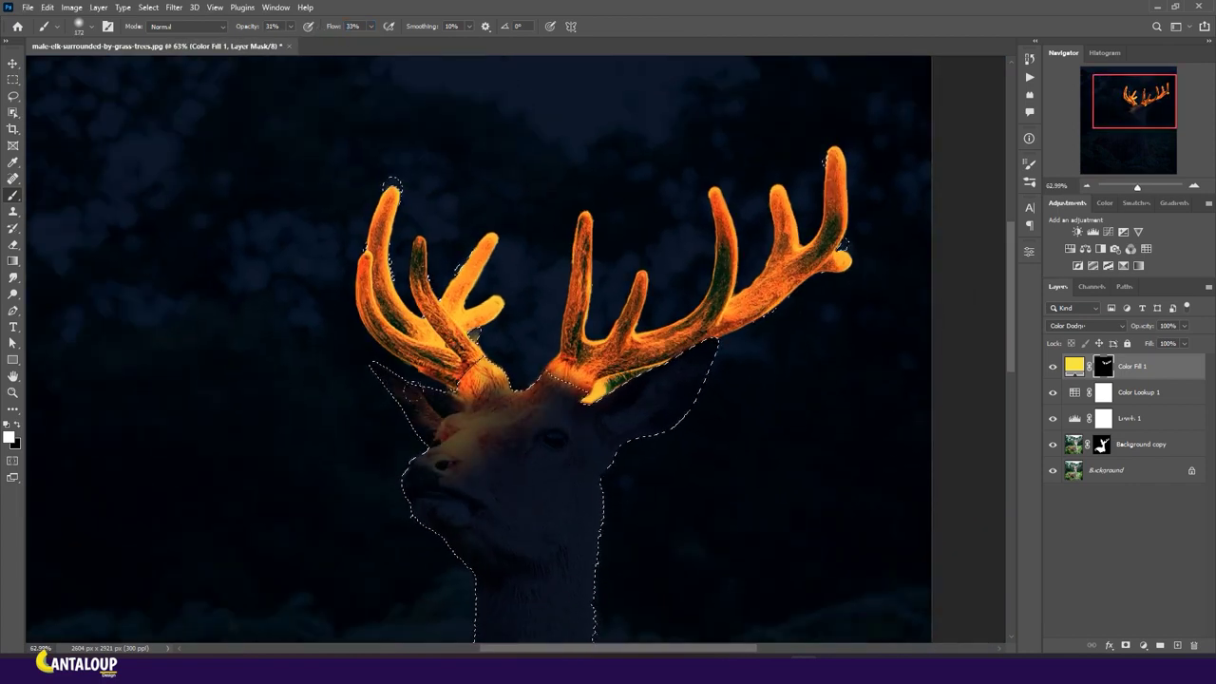
# Paint glow onto the right ear and across the forehead, muzzle and nose
pyautogui.moveTo(567, 393); pyautogui.dragTo(676, 399)
pyautogui.moveTo(504, 375); pyautogui.dragTo(670, 390)
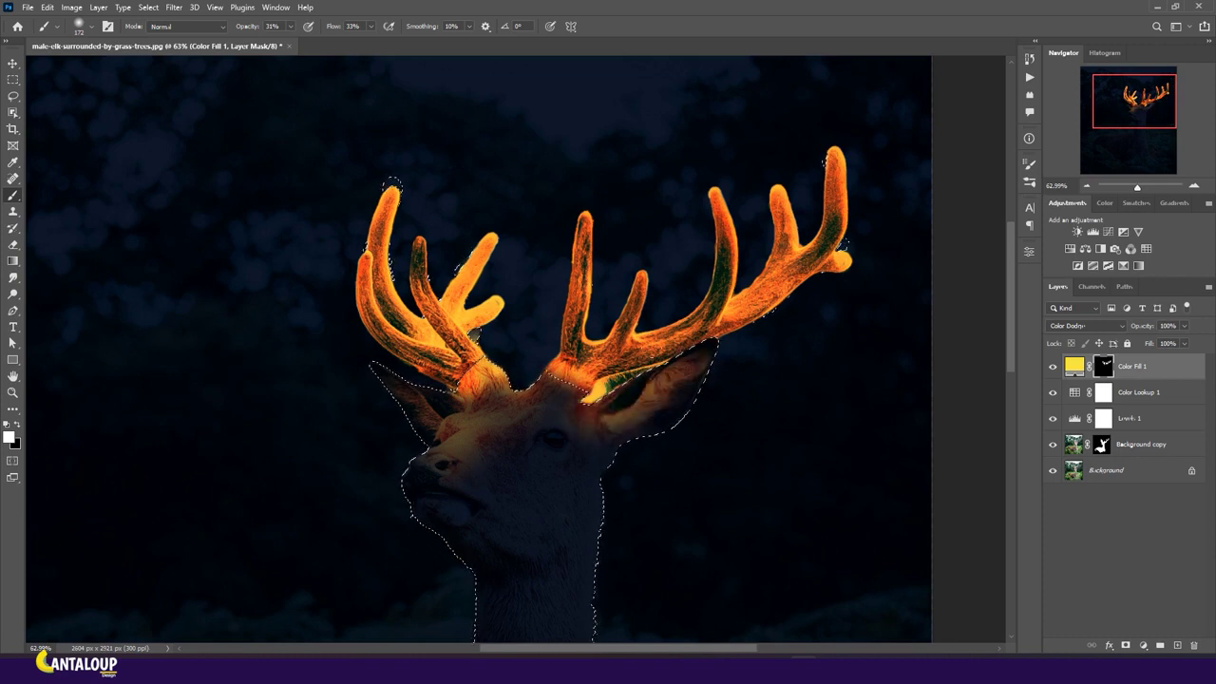
pyautogui.moveTo(561, 399)
pyautogui.mouseDown()
pyautogui.moveTo(447, 375)
pyautogui.moveTo(518, 408)
pyautogui.moveTo(485, 399)
pyautogui.moveTo(456, 447)
pyautogui.mouseUp()
pyautogui.moveTo(523, 418); pyautogui.dragTo(418, 466)
pyautogui.moveTo(344, 365)
pyautogui.mouseDown()
pyautogui.moveTo(446, 466)
pyautogui.moveTo(522, 380)
pyautogui.moveTo(570, 419)
pyautogui.moveTo(499, 515)
pyautogui.moveTo(494, 499)
pyautogui.moveTo(513, 527)
pyautogui.mouseUp()
pyautogui.scroll(-3, 551, 456)
# Shrink the brush to about 71 px and brighten the glow on the ear
pyautogui.press('x')
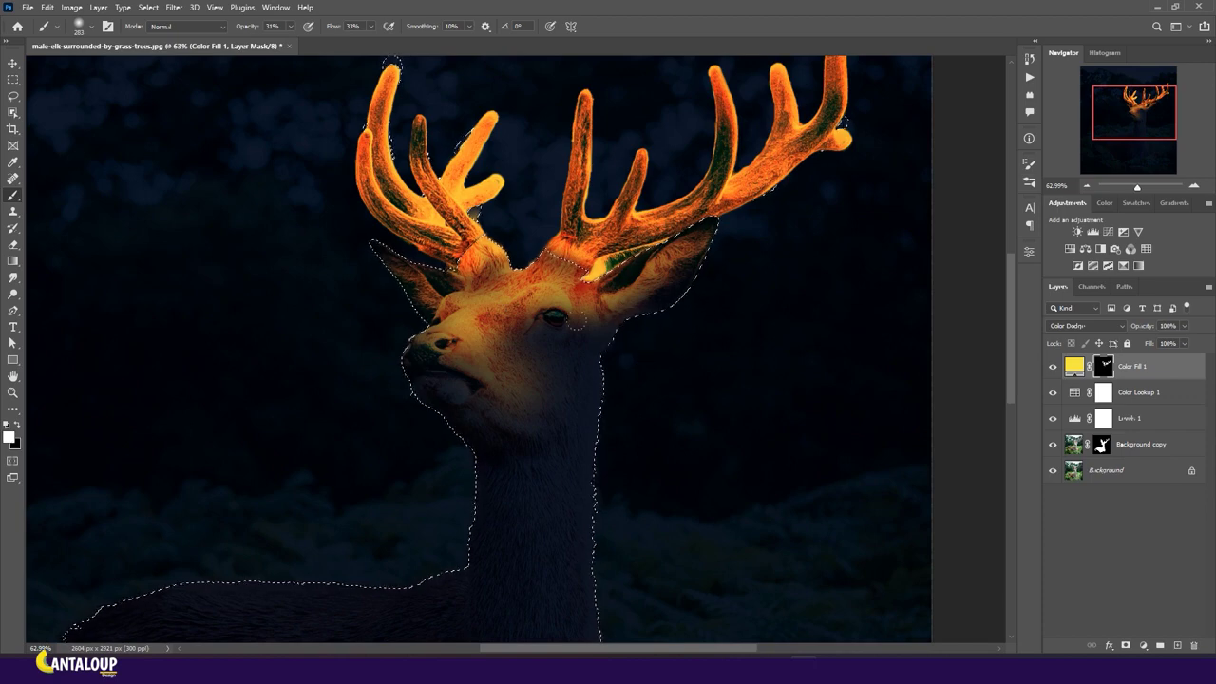
pyautogui.press('x')
pyautogui.moveTo(549, 346); pyautogui.dragTo(532, 317)
pyautogui.scroll(-2, 629, 373)
pyautogui.press('x')
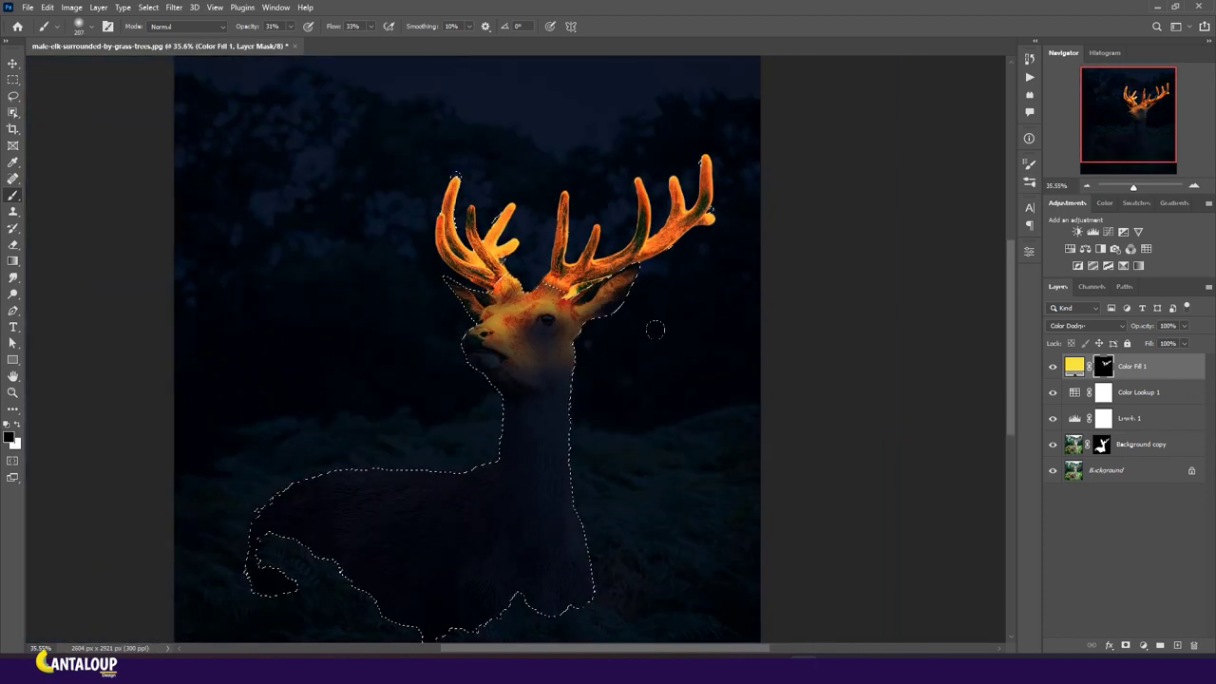
pyautogui.scroll(1, 652, 326)
pyautogui.scroll(-3, 504, 352)
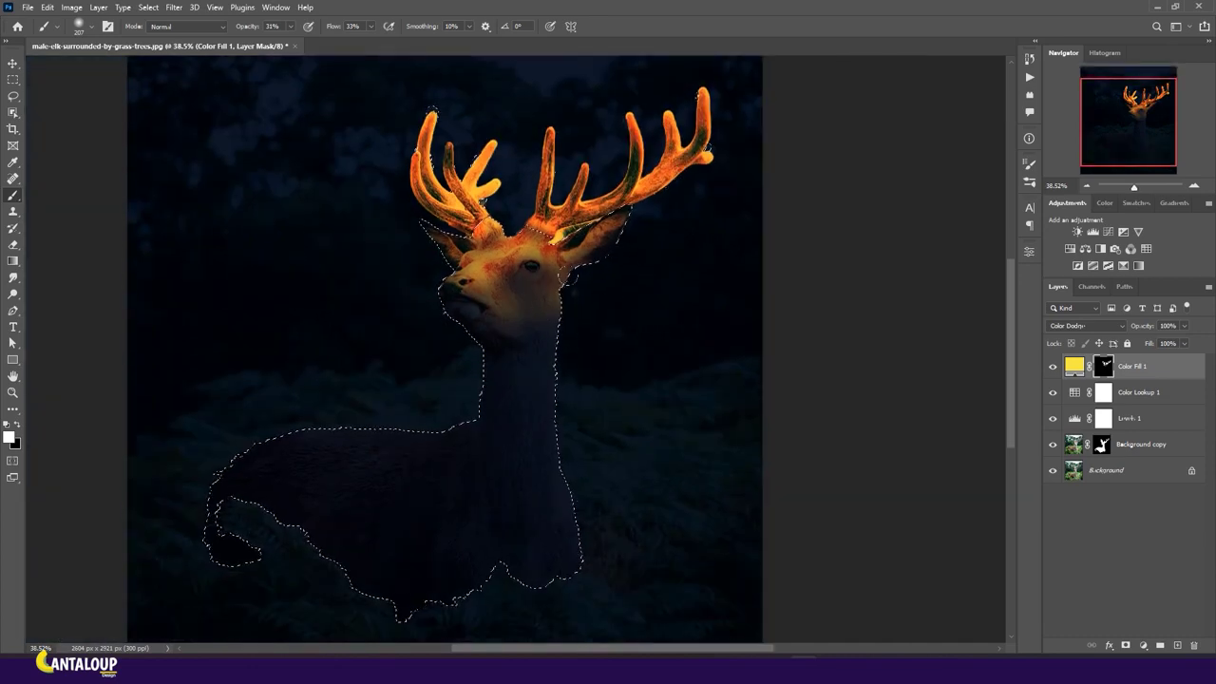
pyautogui.press('x')
pyautogui.scroll(3, 606, 217)
pyautogui.press('[')
pyautogui.press('[')
pyautogui.press('[')
pyautogui.press('x')
pyautogui.moveTo(608, 228)
pyautogui.mouseDown()
pyautogui.moveTo(566, 276)
pyautogui.moveTo(637, 213)
pyautogui.moveTo(632, 266)
pyautogui.mouseUp()
# Add a faint glow along the neck and back edge
pyautogui.press('x')
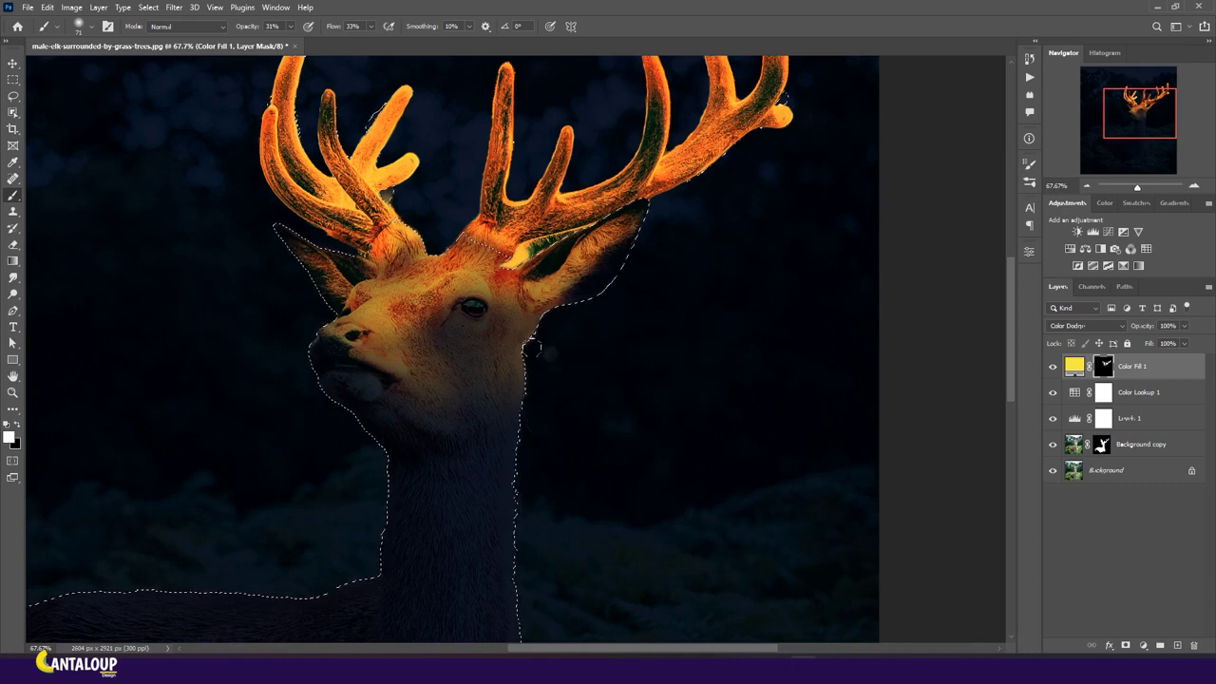
pyautogui.scroll(-3, 538, 348)
pyautogui.scroll(2, 499, 264)
pyautogui.press('x')
pyautogui.moveTo(490, 278); pyautogui.dragTo(480, 446)
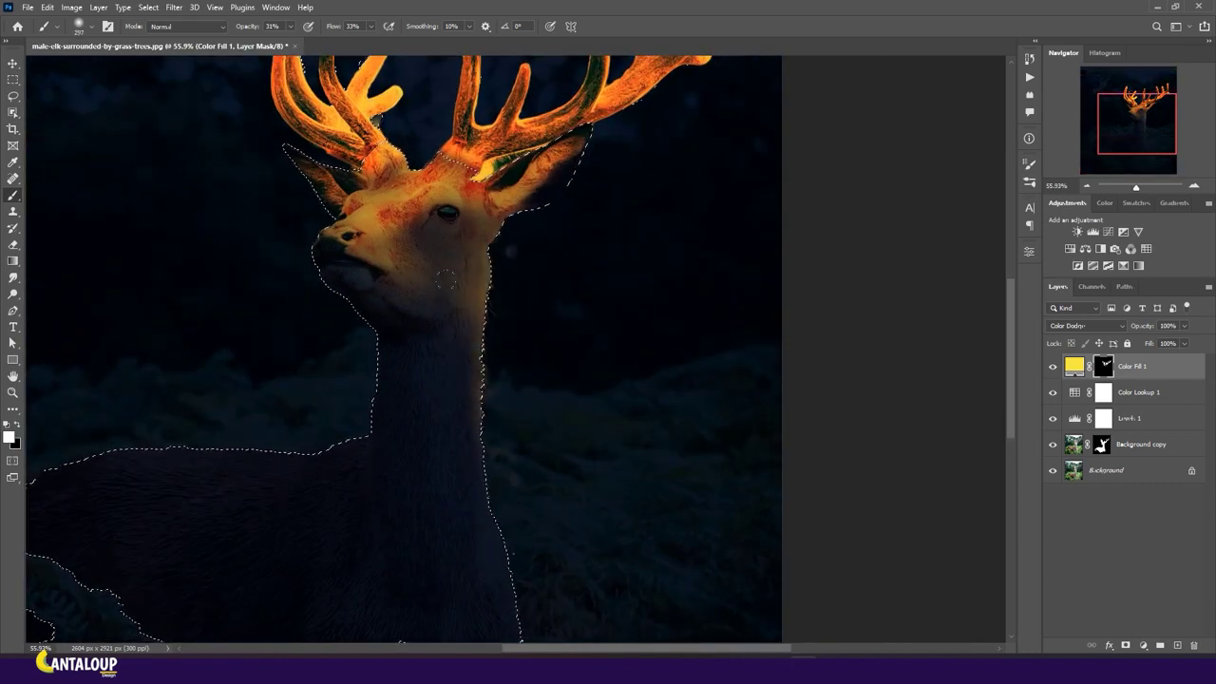
pyautogui.scroll(-1, 459, 345)
pyautogui.scroll(1, 459, 345)
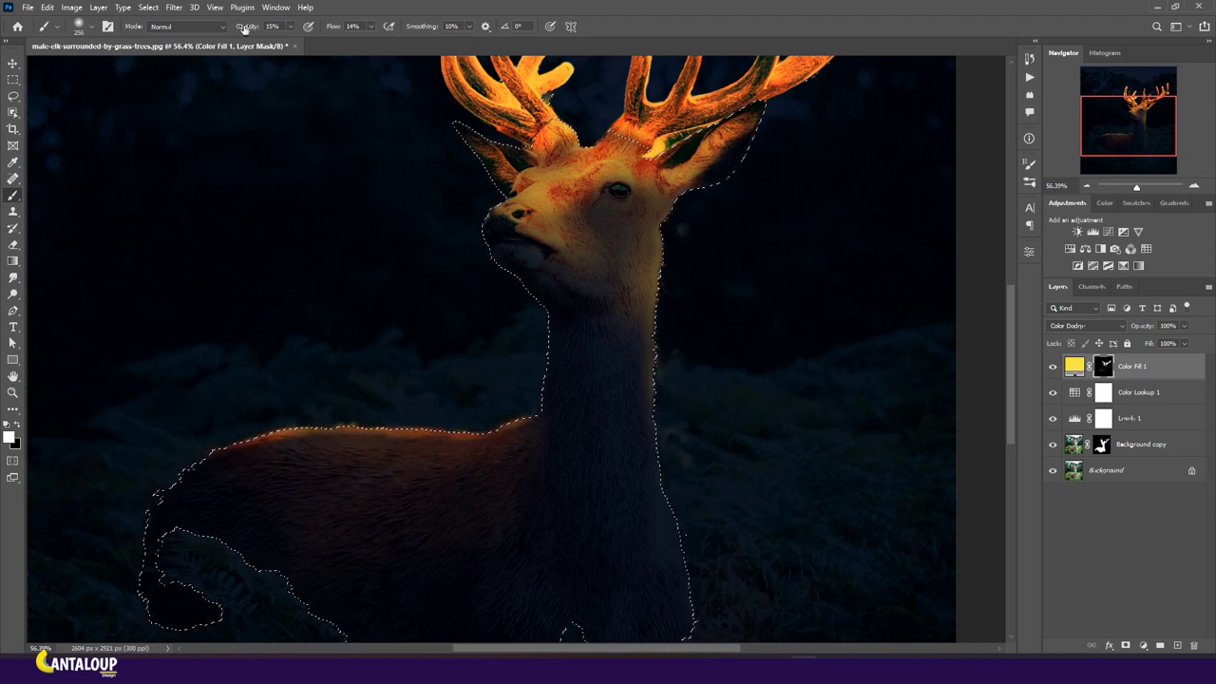
# Raise brush flow to 40% and enlarge the brush to about 427 px
pyautogui.moveTo(339, 33); pyautogui.dragTo(350, 33)
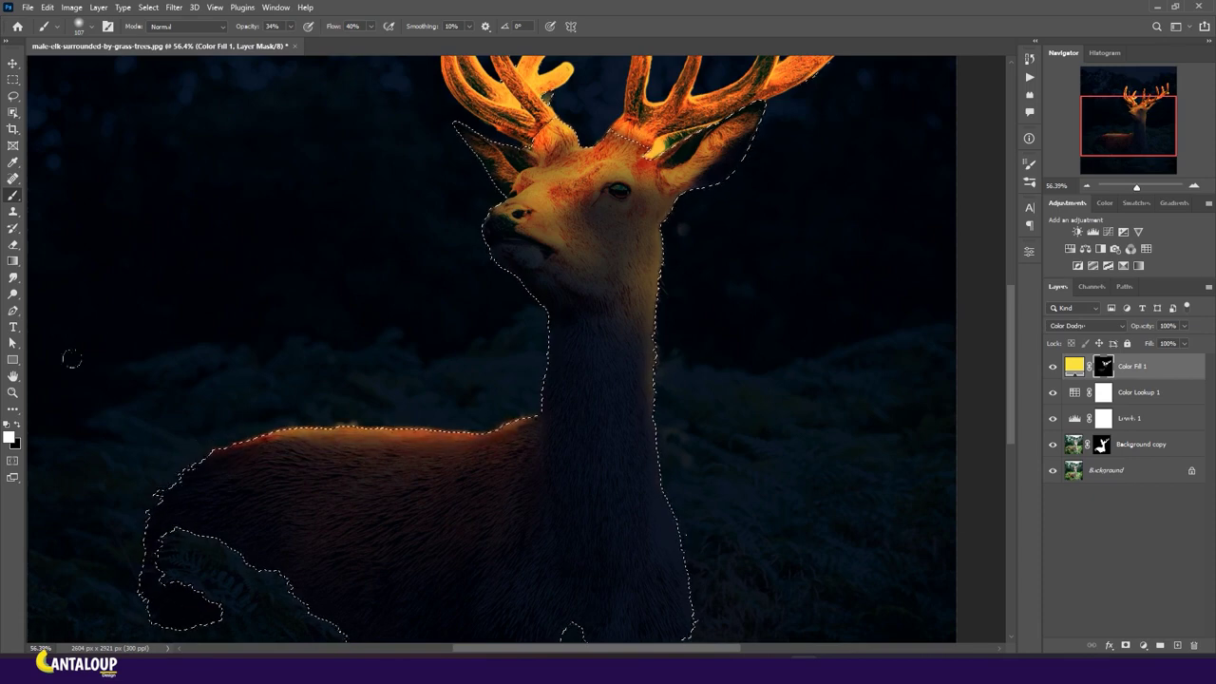
pyautogui.scroll(-3, 624, 389)
pyautogui.scroll(3, 475, 307)
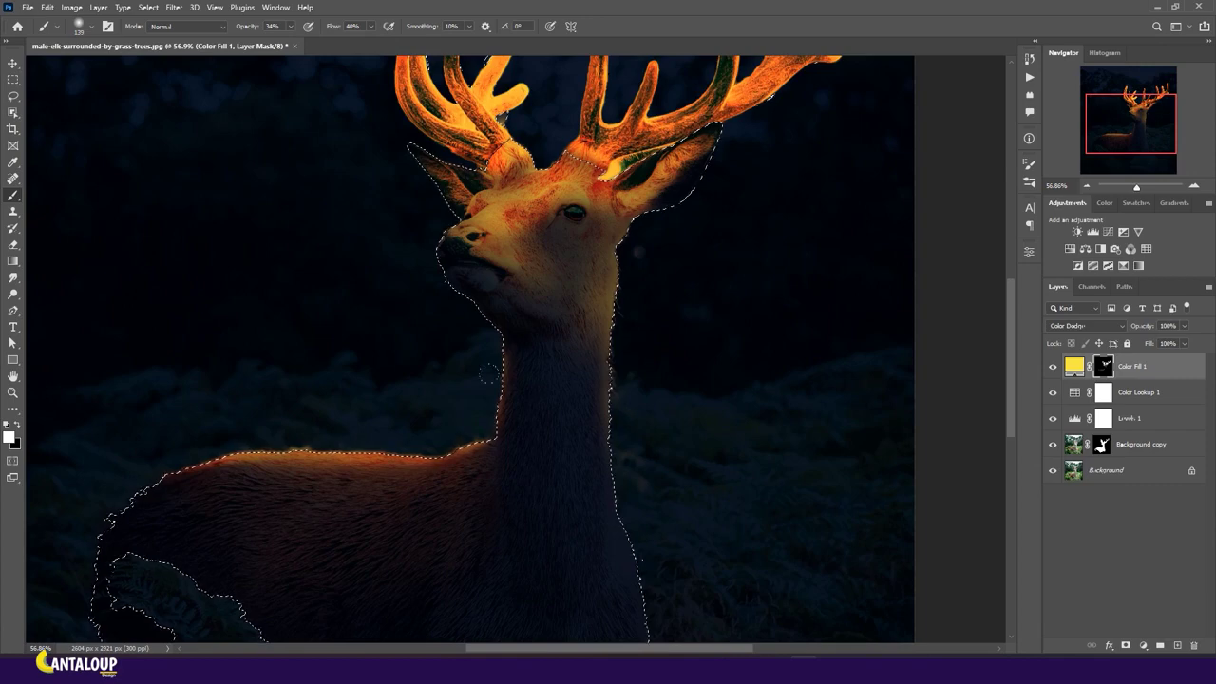
pyautogui.scroll(-2, 665, 380)
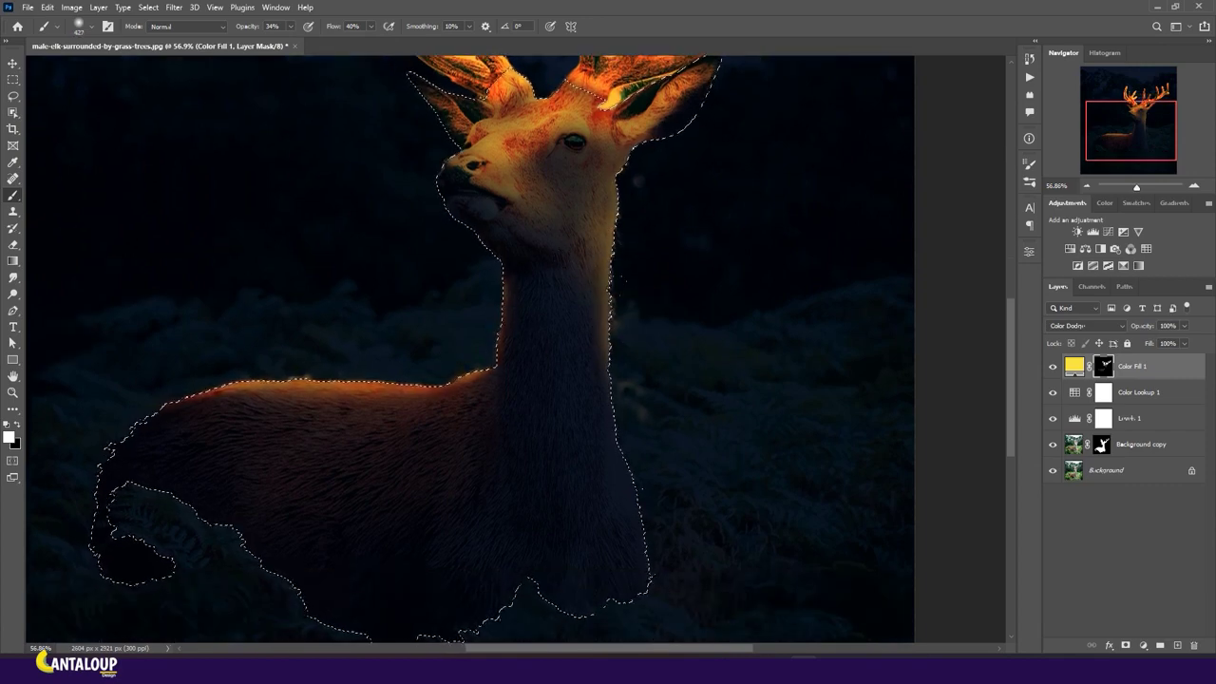
pyautogui.press(']')
pyautogui.scroll(-3, 509, 372)
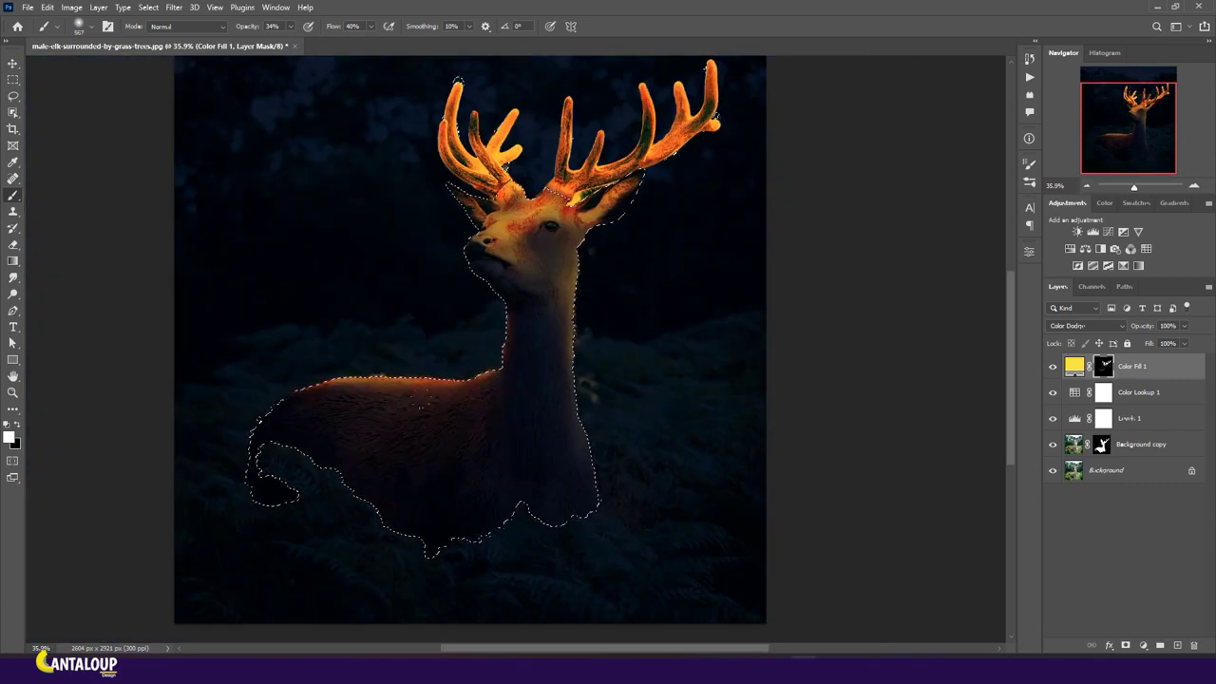
pyautogui.scroll(-2, 656, 285)
pyautogui.scroll(1, 657, 285)
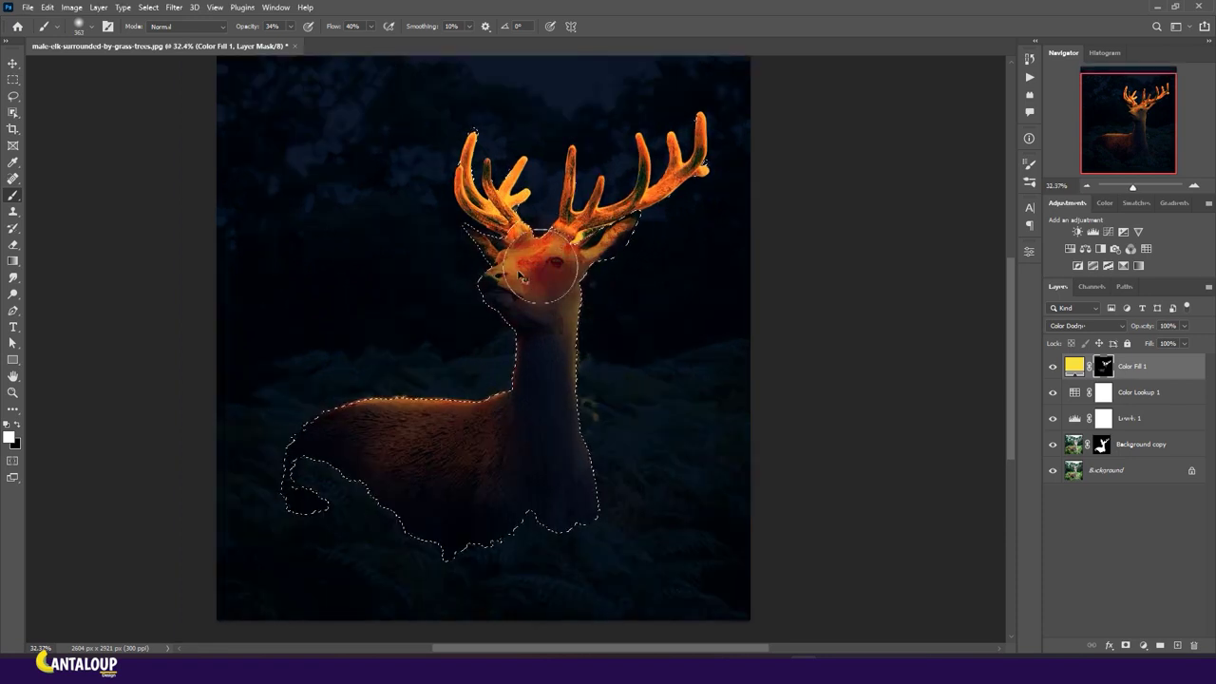
# Shrink the brush to about 258 px and alternate white and black glow on the body
pyautogui.press('[')
pyautogui.press('x')
pyautogui.scroll(-2, 546, 399)
pyautogui.scroll(1, 547, 399)
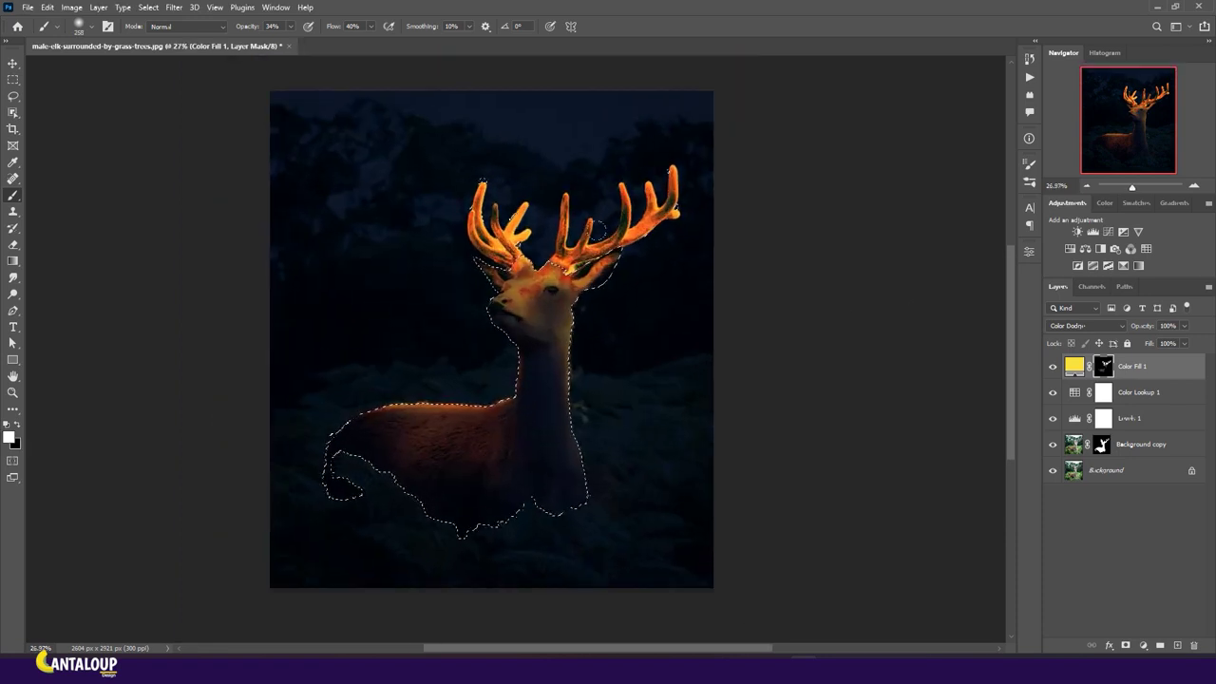
pyautogui.press('x')
pyautogui.scroll(-2, 540, 365)
pyautogui.scroll(2, 586, 249)
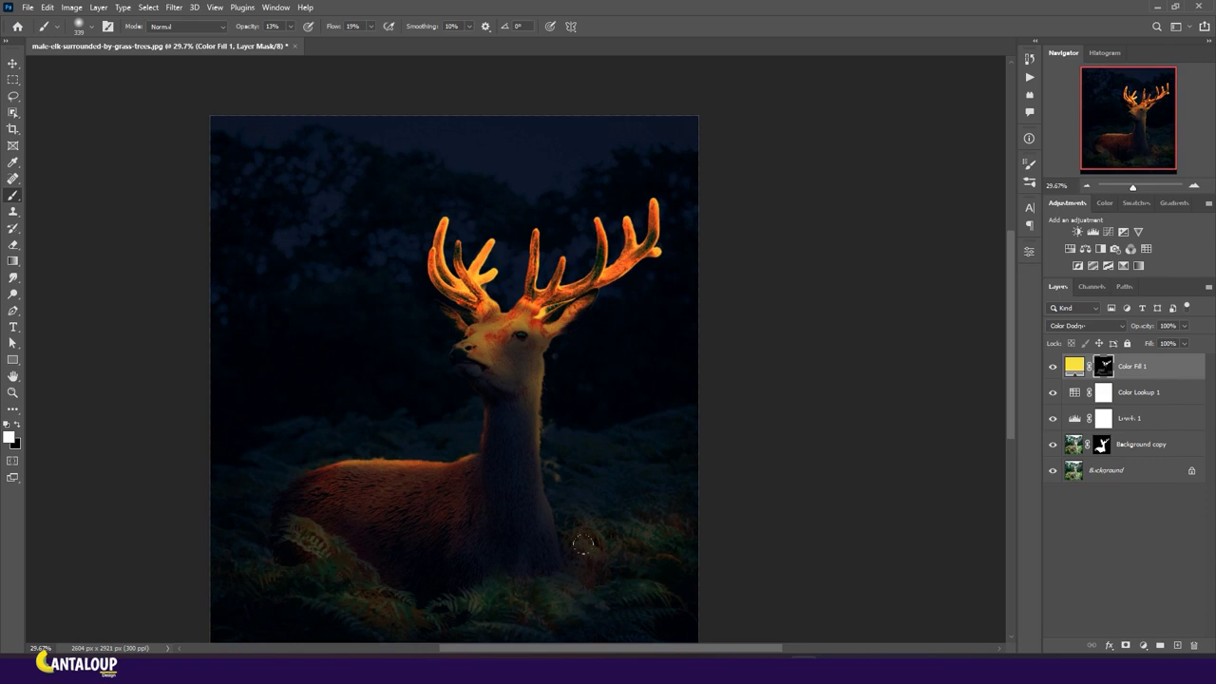
# Enlarge the brush to about 523 px and paint glow over the ferns
pyautogui.moveTo(527, 588); pyautogui.dragTo(560, 570)
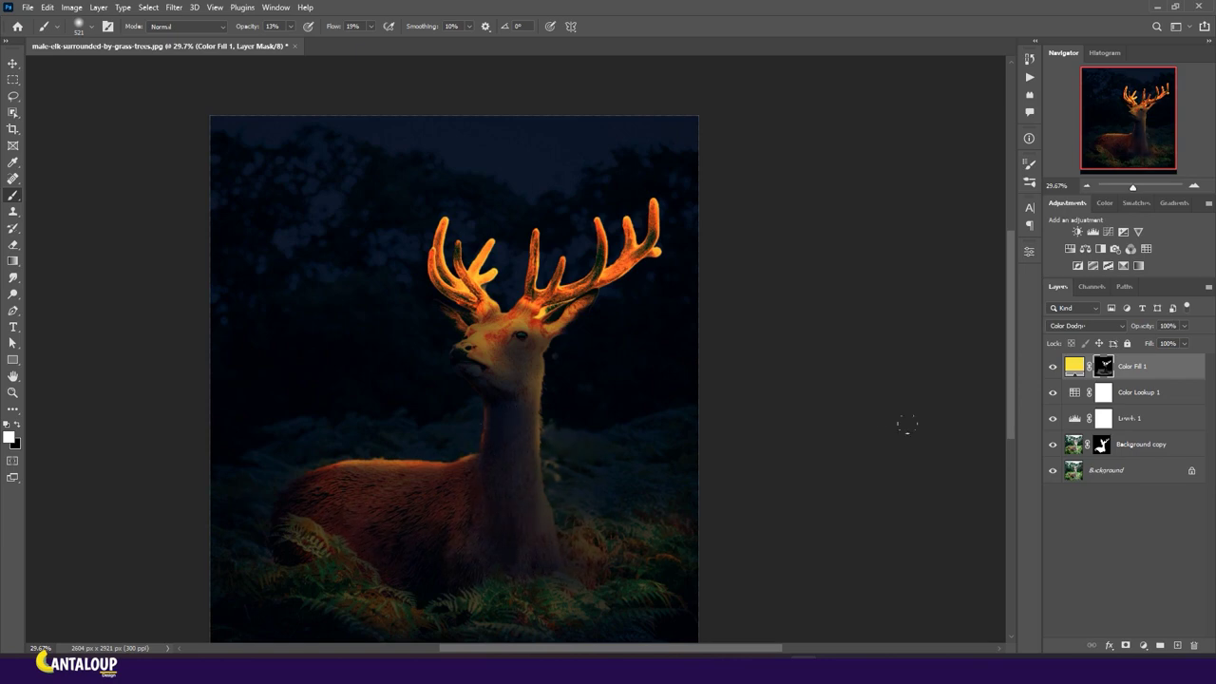
pyautogui.scroll(4, 346, 475)
pyautogui.press('x')
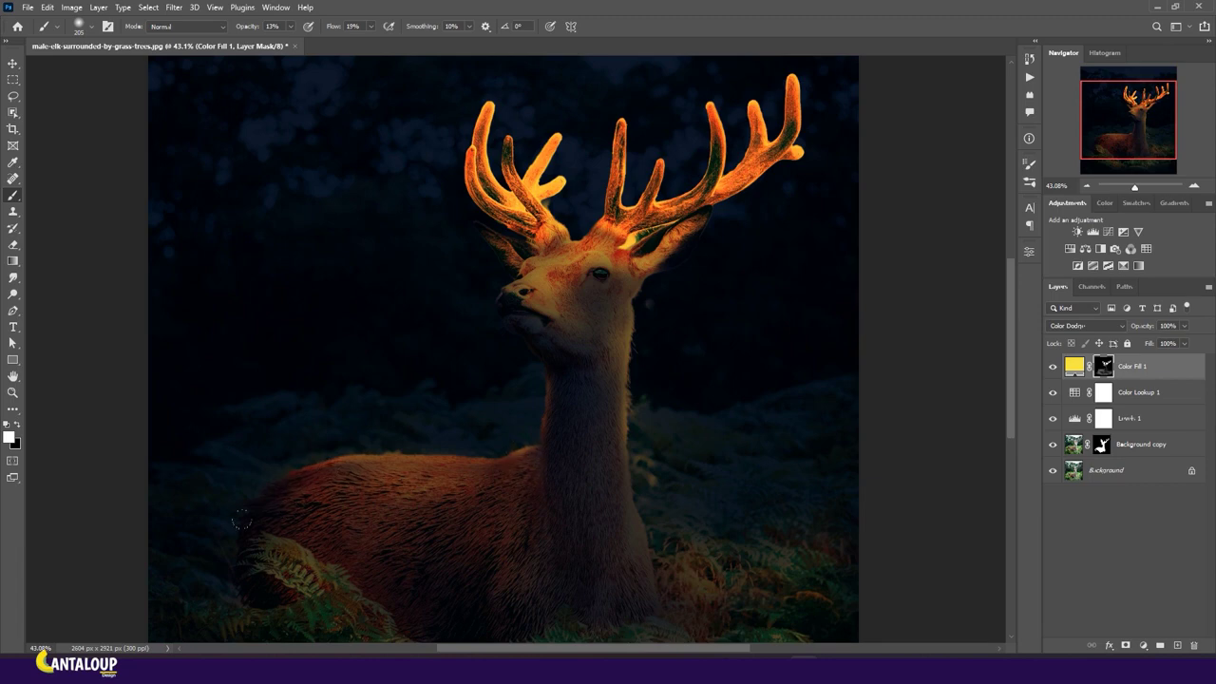
pyautogui.scroll(-2, 504, 585)
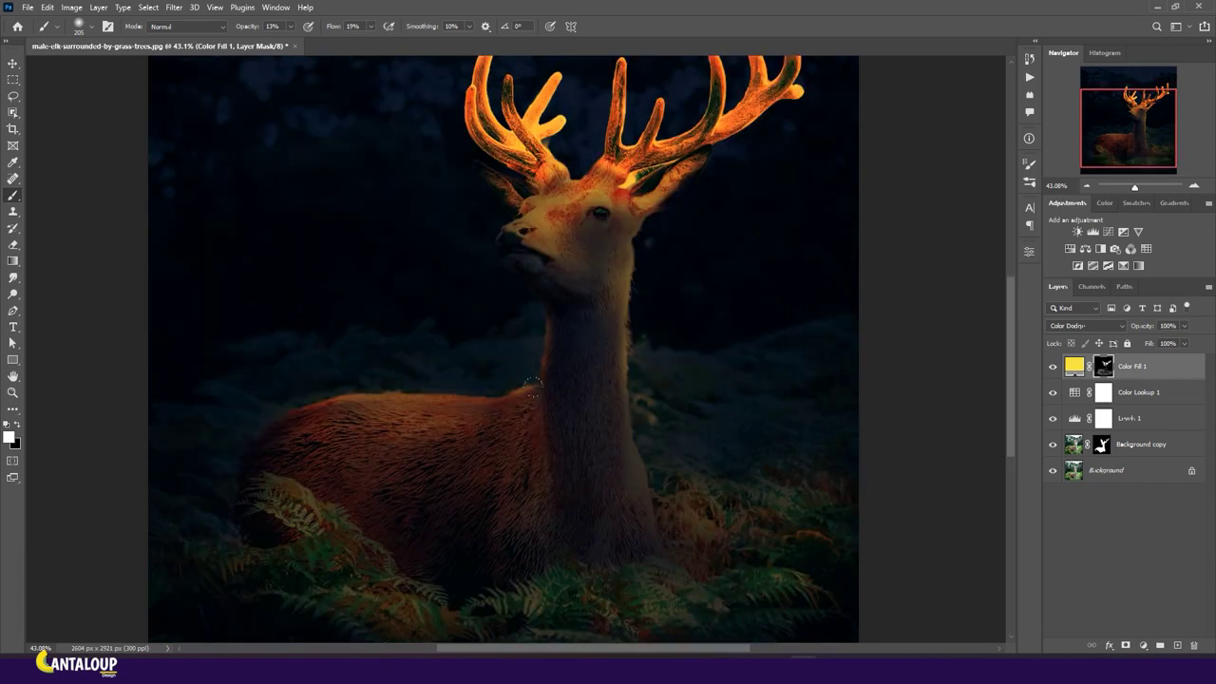
# Load the glow mask as a selection, refine the body at full opacity and flow, then deselect
pyautogui.keyDown('ctrl'); pyautogui.click(1102, 443); pyautogui.keyUp('ctrl')
pyautogui.press('x')
pyautogui.press('0')
pyautogui.hotkey('shift', '0')
pyautogui.scroll(2, 547, 323)
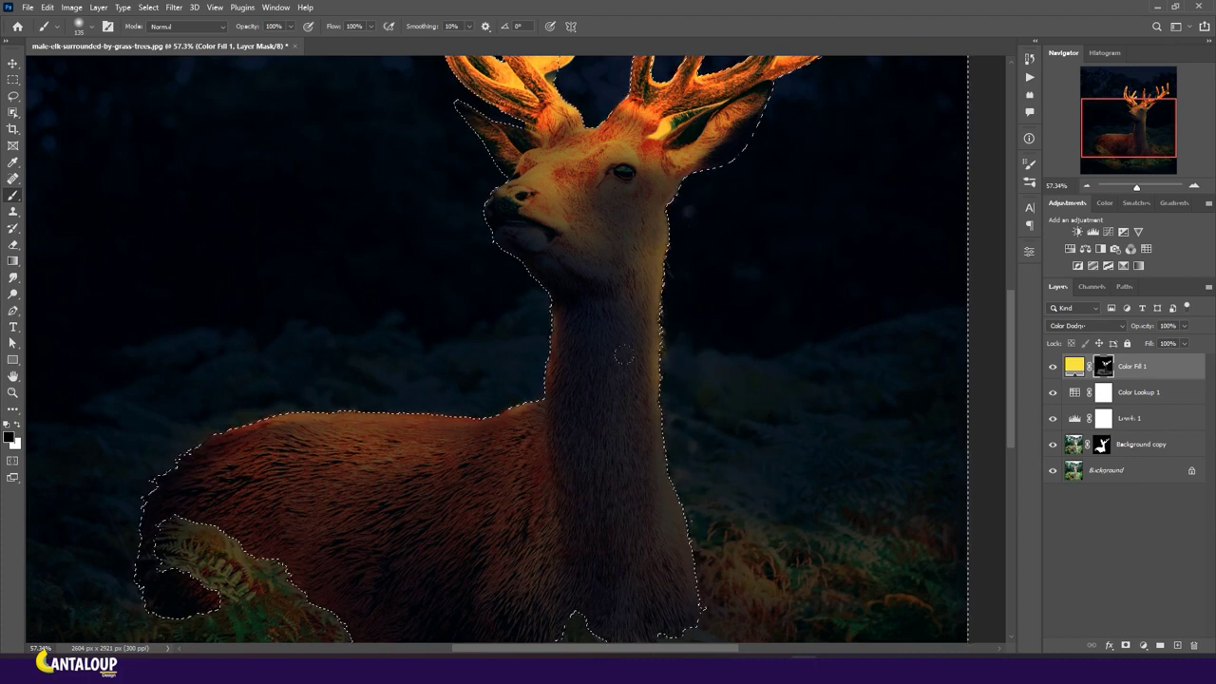
pyautogui.scroll(-3, 624, 355)
pyautogui.hotkey('ctrl', 'd')
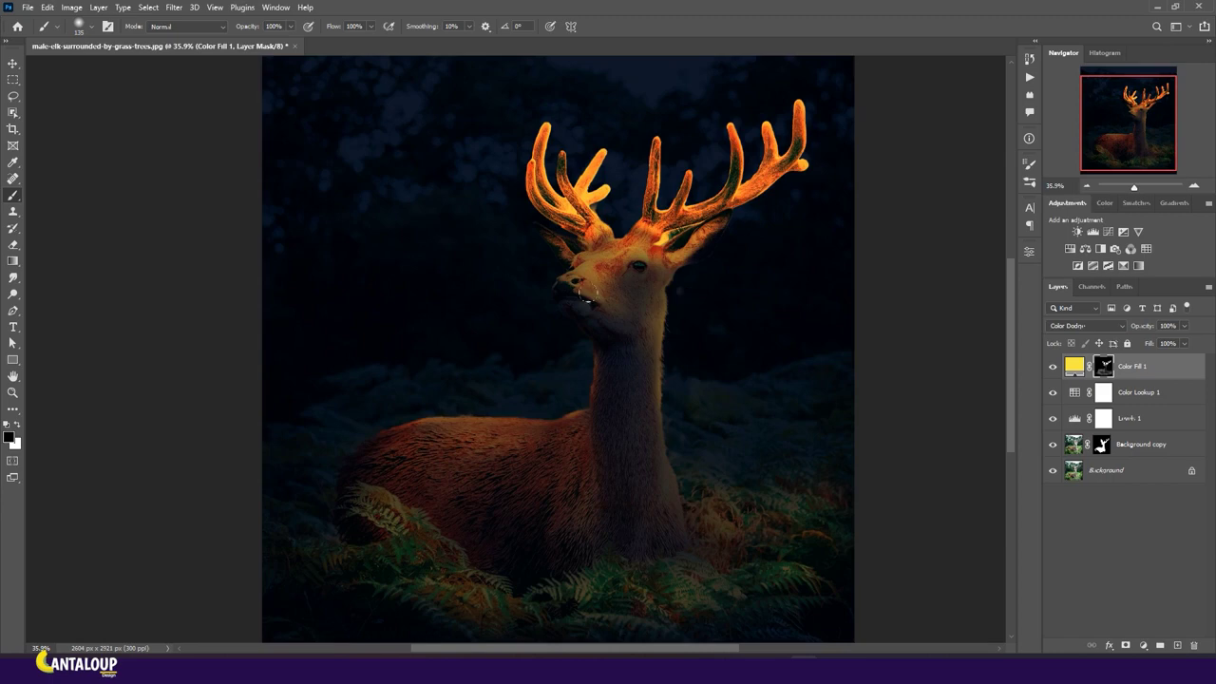
pyautogui.scroll(-2, 432, 356)
# Target Color Fill 1 with the brush and load its antler mask as a selection
pyautogui.click(12, 63)
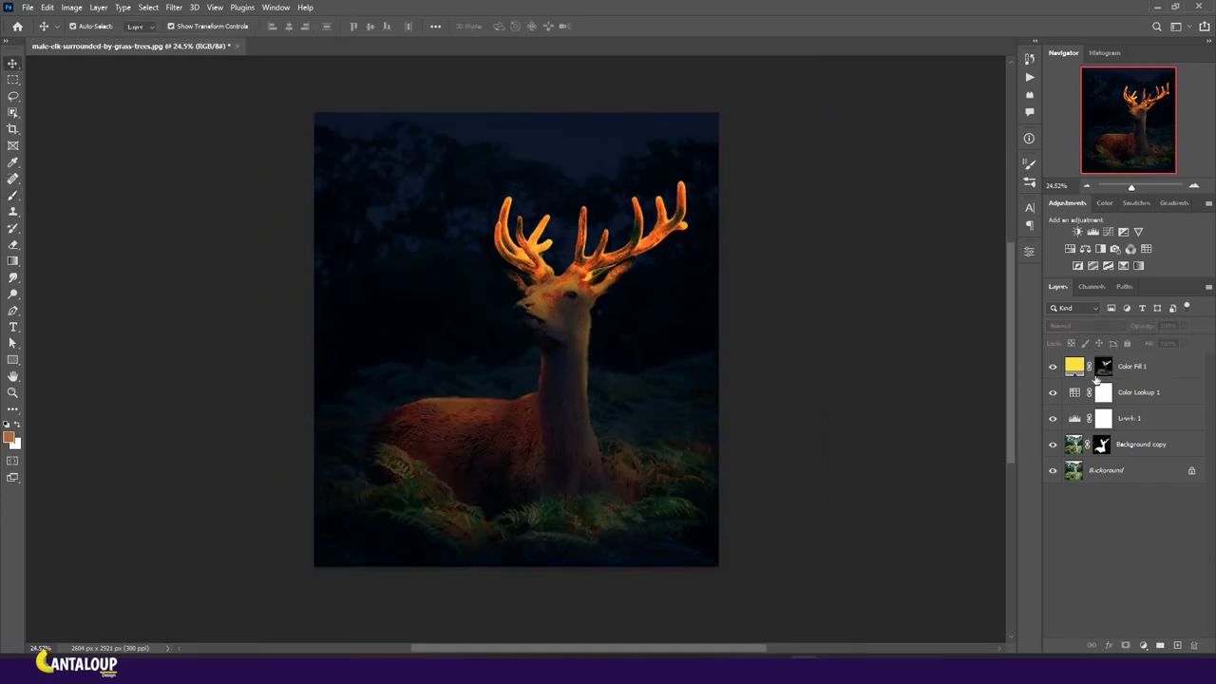
pyautogui.click(1100, 371)
pyautogui.click(12, 194)
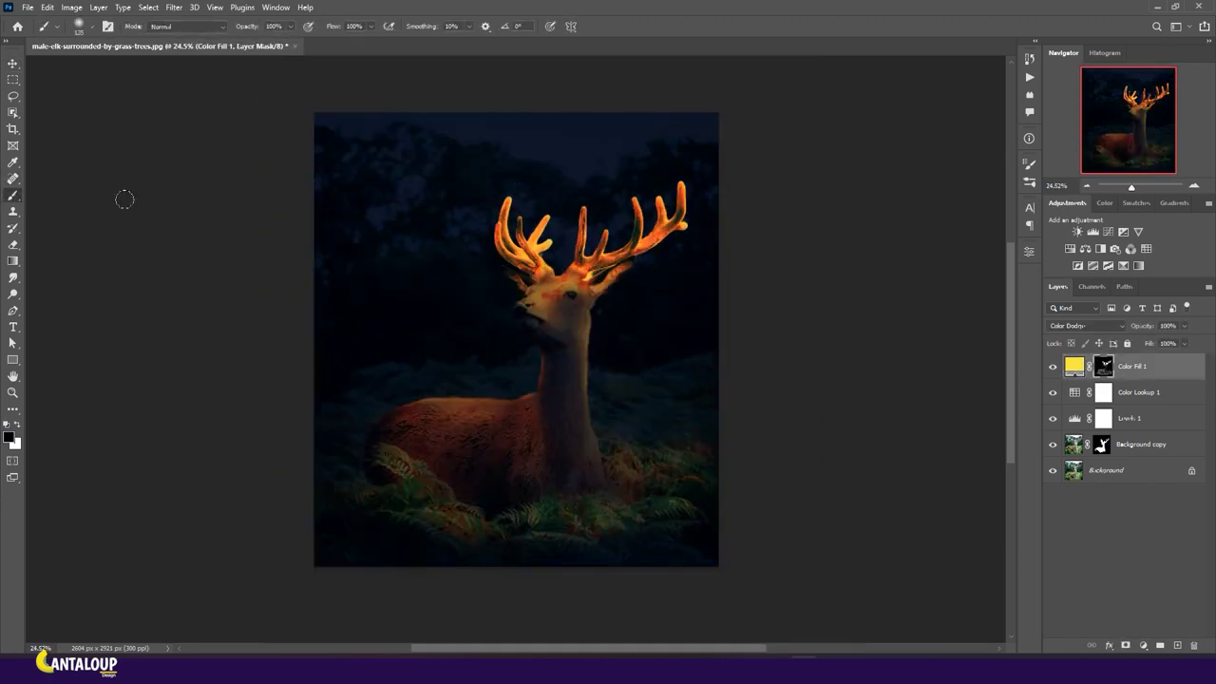
pyautogui.scroll(2, 658, 224)
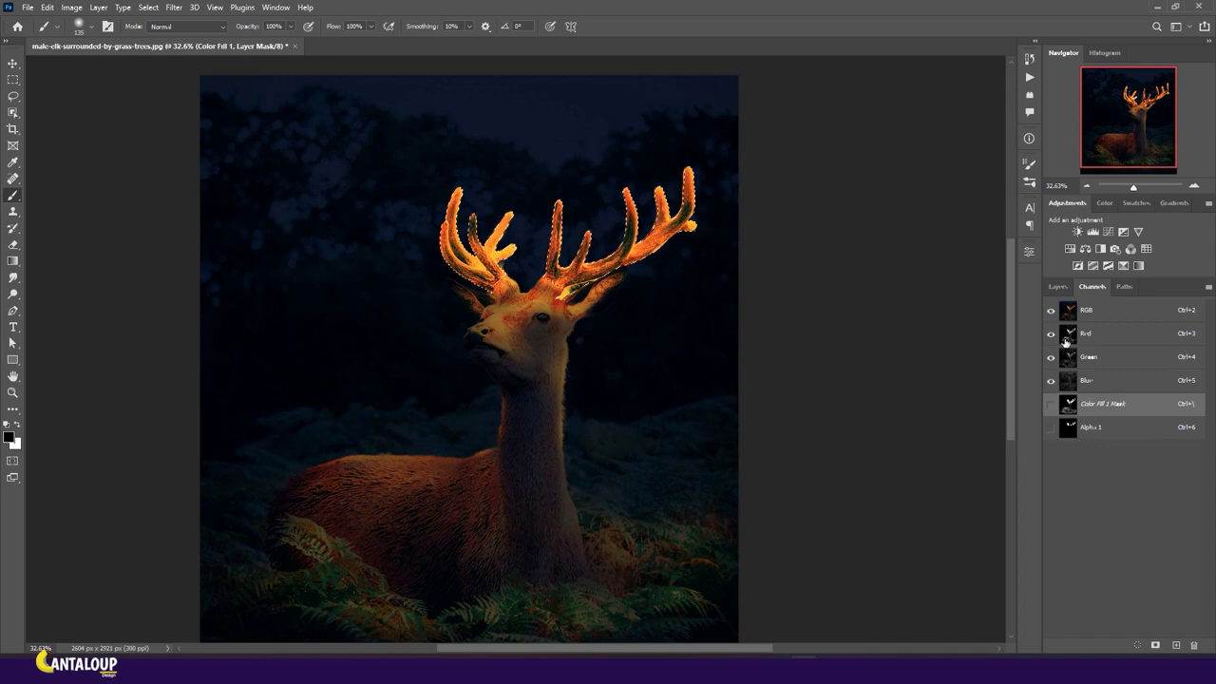
pyautogui.keyDown('ctrl'); pyautogui.click(1103, 365); pyautogui.keyUp('ctrl')
pyautogui.scroll(1, 656, 224)
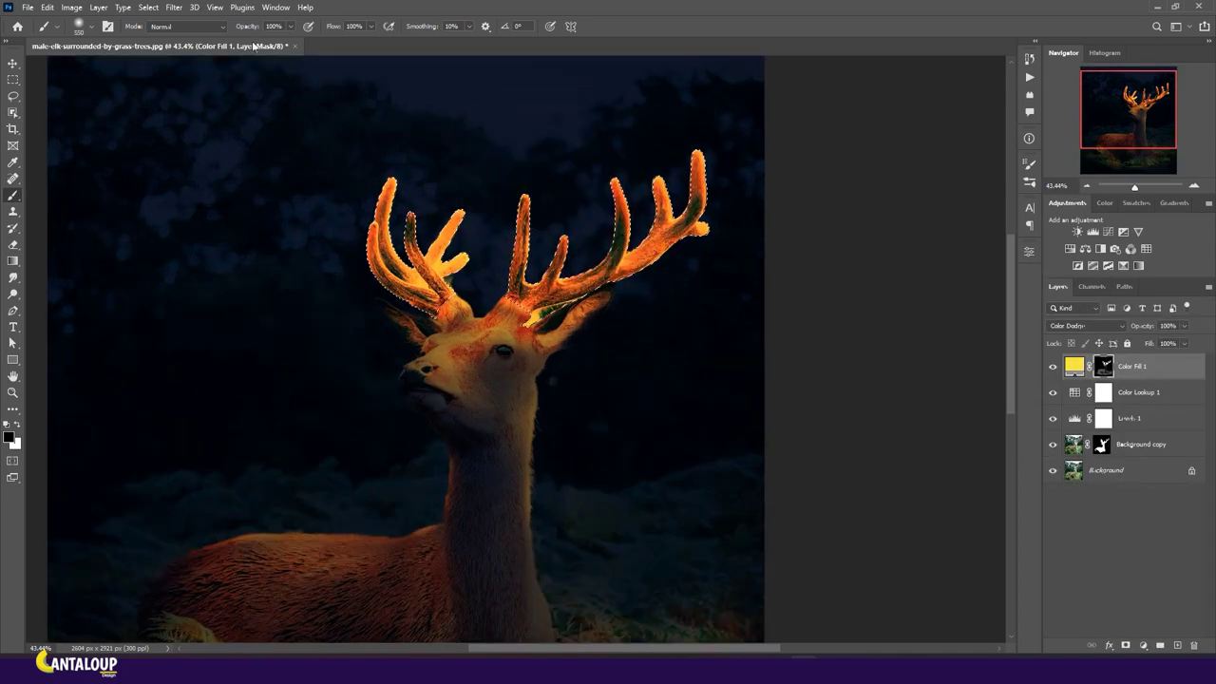
# Set brush opacity to 29% and flow to 71%, then drop the antler selection
pyautogui.write('29')
pyautogui.press('Tab')
pyautogui.write('71')
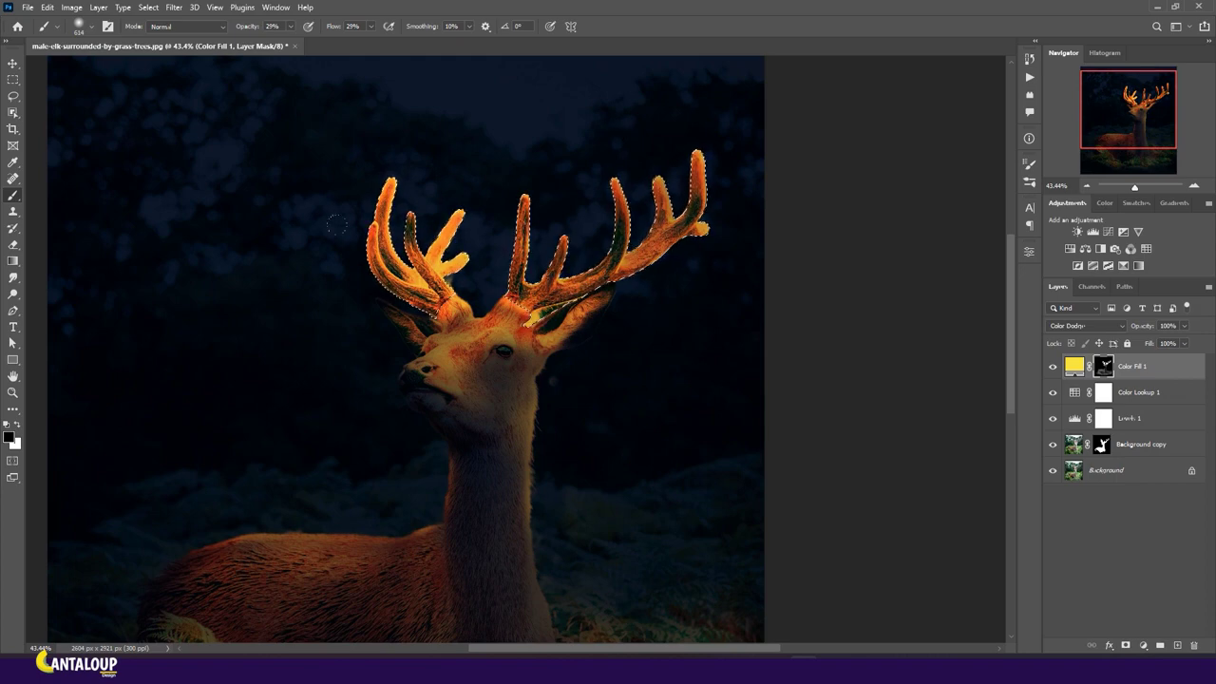
pyautogui.hotkey('ctrl', 'd')
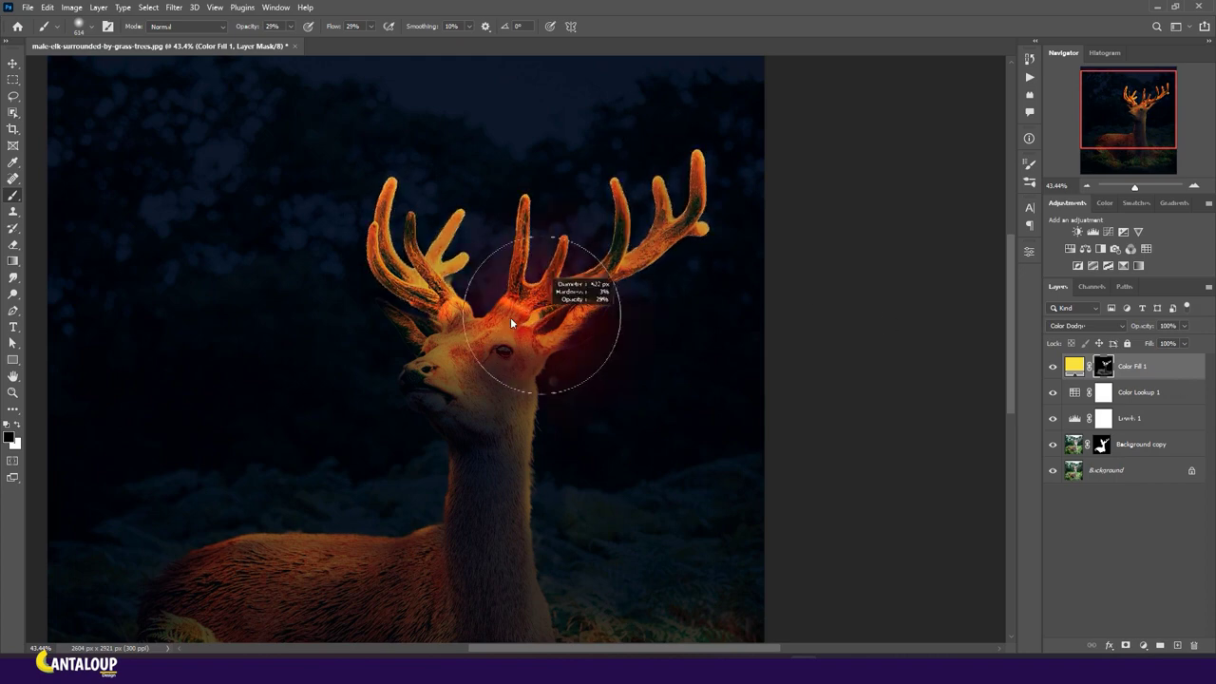
# Zoom out to view the whole image with the glowing antlers
pyautogui.scroll(5, 540, 323)
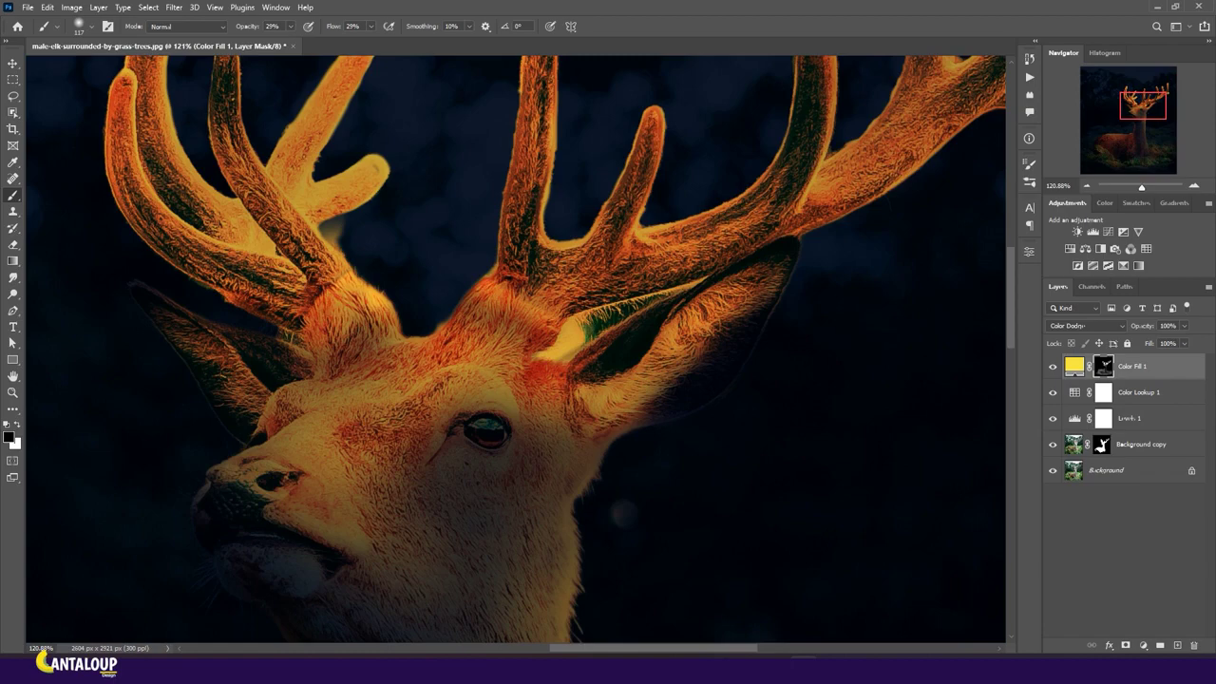
pyautogui.scroll(-3, 354, 306)
pyautogui.scroll(5, 434, 326)
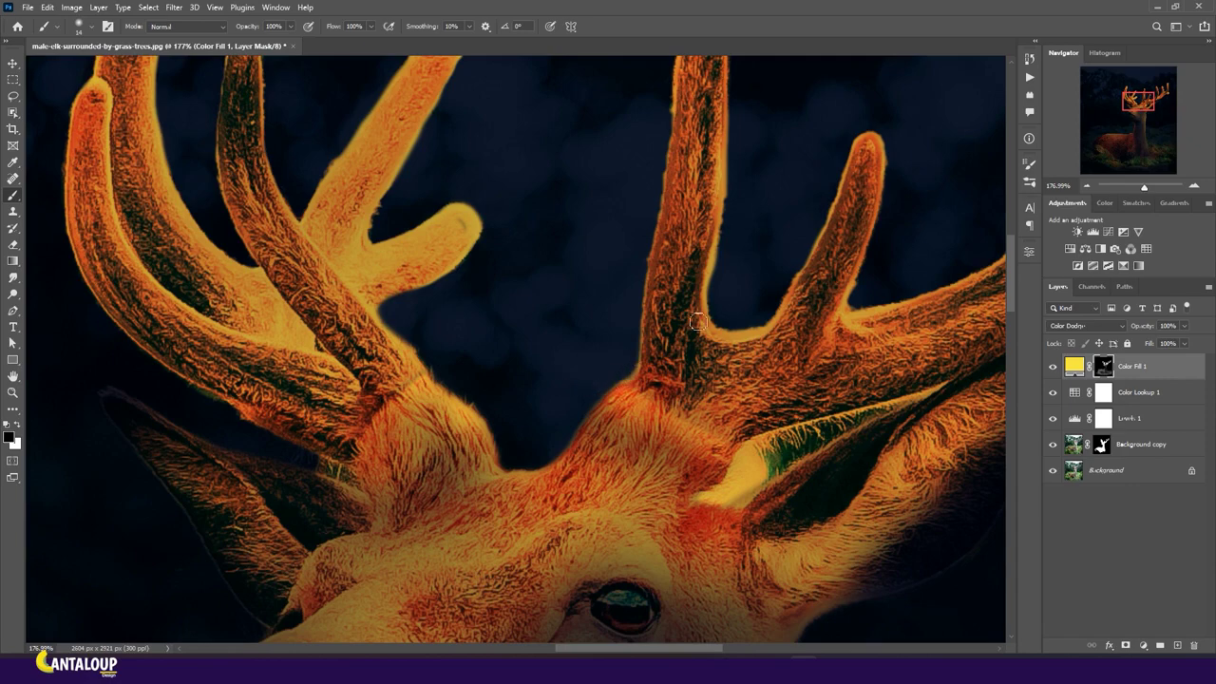
pyautogui.scroll(-2, 397, 326)
pyautogui.scroll(-2, 428, 285)
pyautogui.scroll(-1, 532, 209)
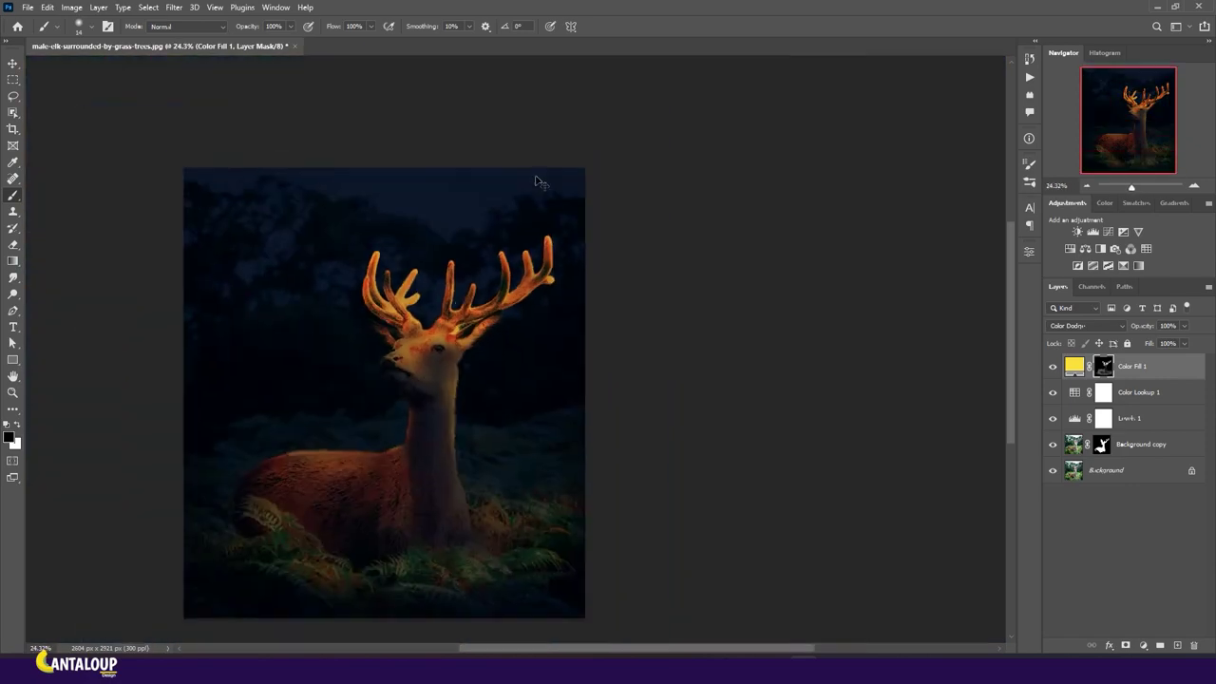
pyautogui.scroll(-1, 556, 197)
pyautogui.scroll(1, 665, 185)
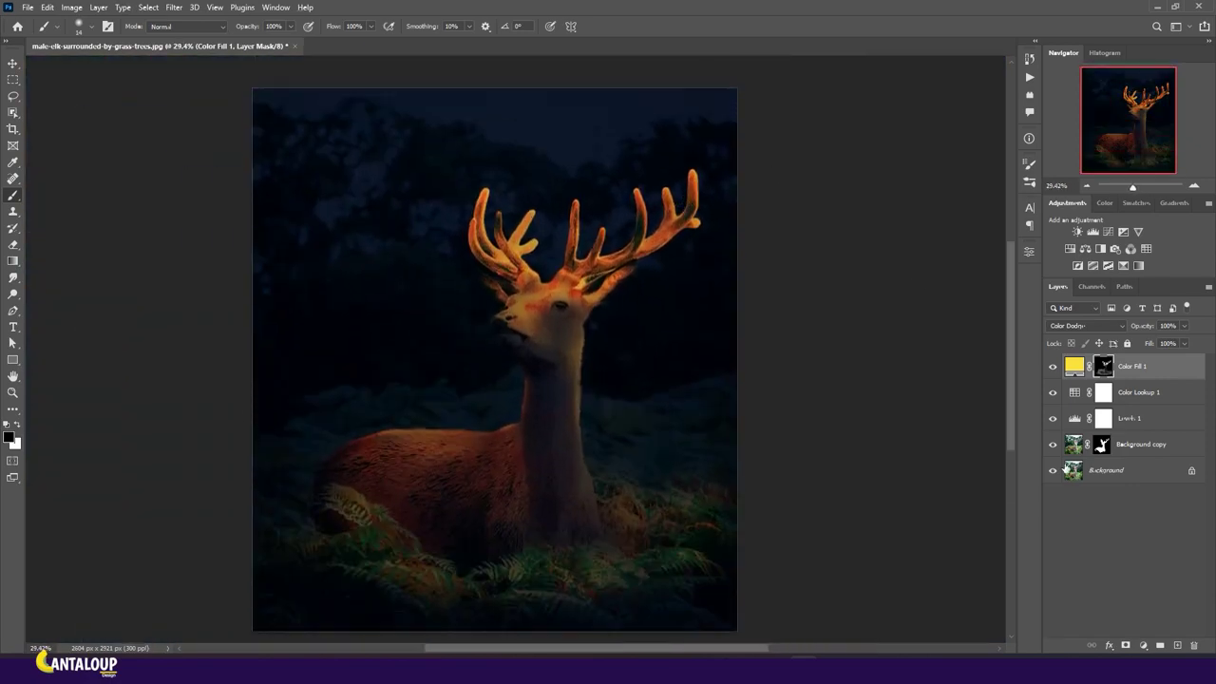
# Duplicate Background as Background copy 2 and apply a Gaussian Blur to soften the forest
pyautogui.click(1114, 472)
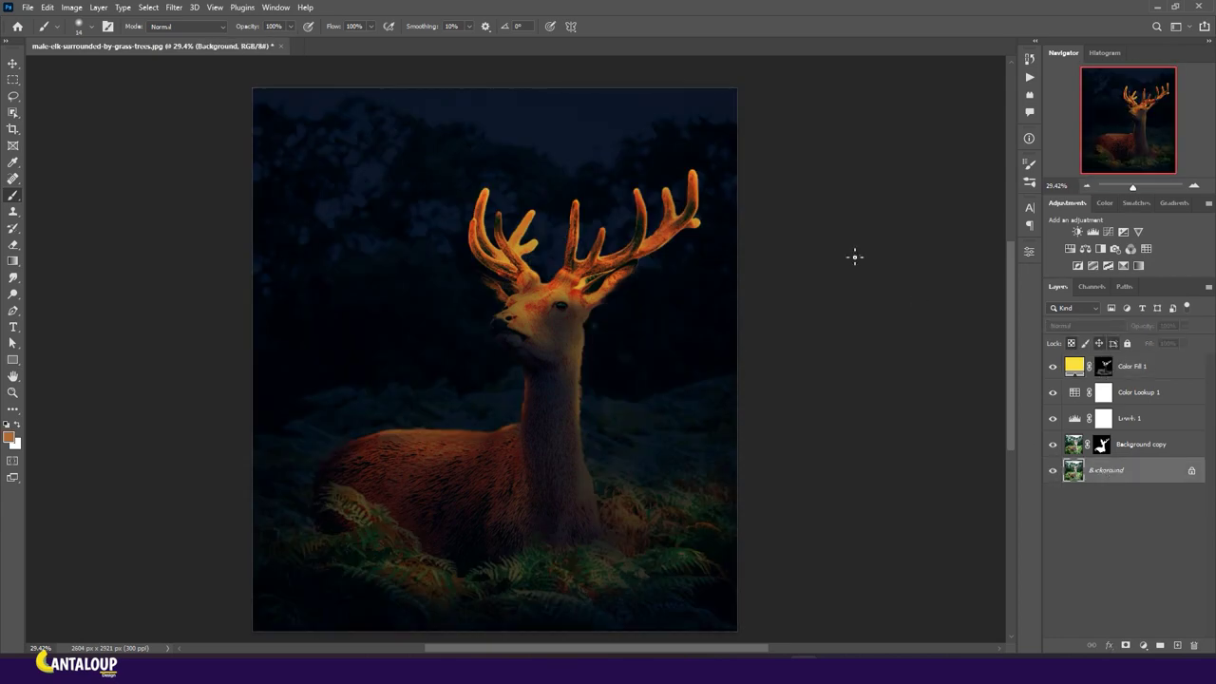
pyautogui.moveTo(1107, 470); pyautogui.dragTo(1160, 646)
pyautogui.click(174, 6)
pyautogui.moveTo(244, 169)
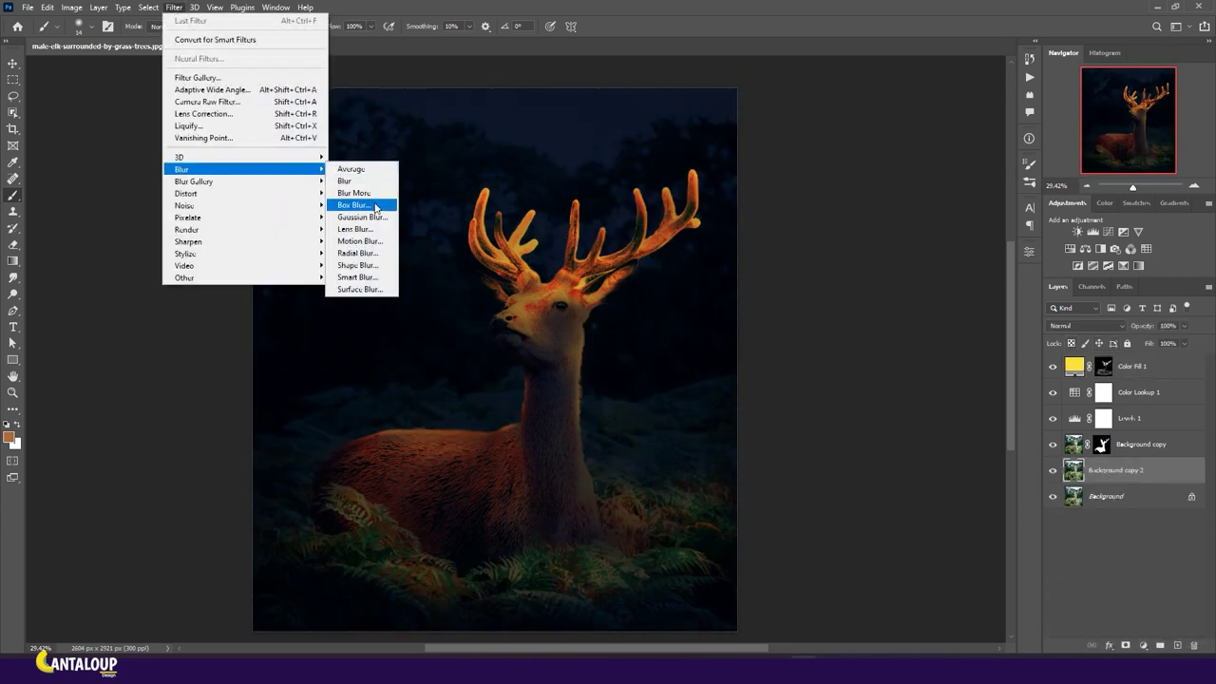
pyautogui.click(362, 217)
pyautogui.moveTo(774, 350)
pyautogui.mouseDown()
pyautogui.moveTo(752, 351)
pyautogui.moveTo(771, 350)
pyautogui.mouseUp()
pyautogui.click(882, 176)
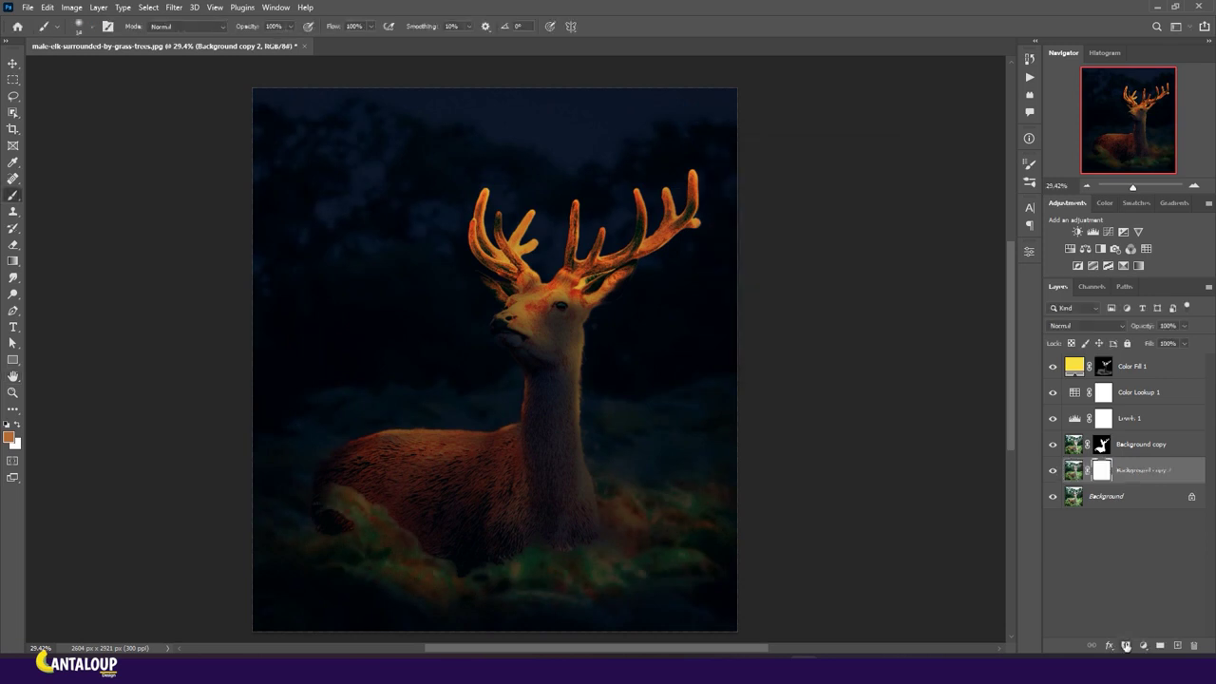
pyautogui.press('b')
pyautogui.scroll(-3, 637, 435)
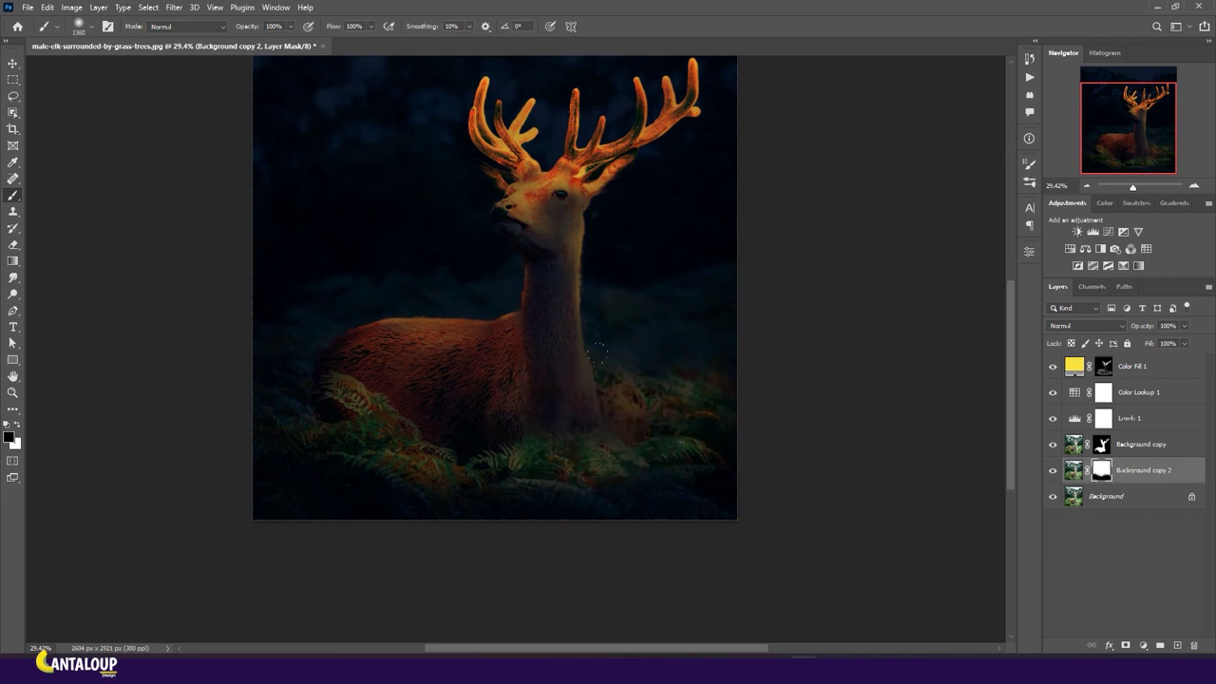
pyautogui.scroll(-3, 144, 323)
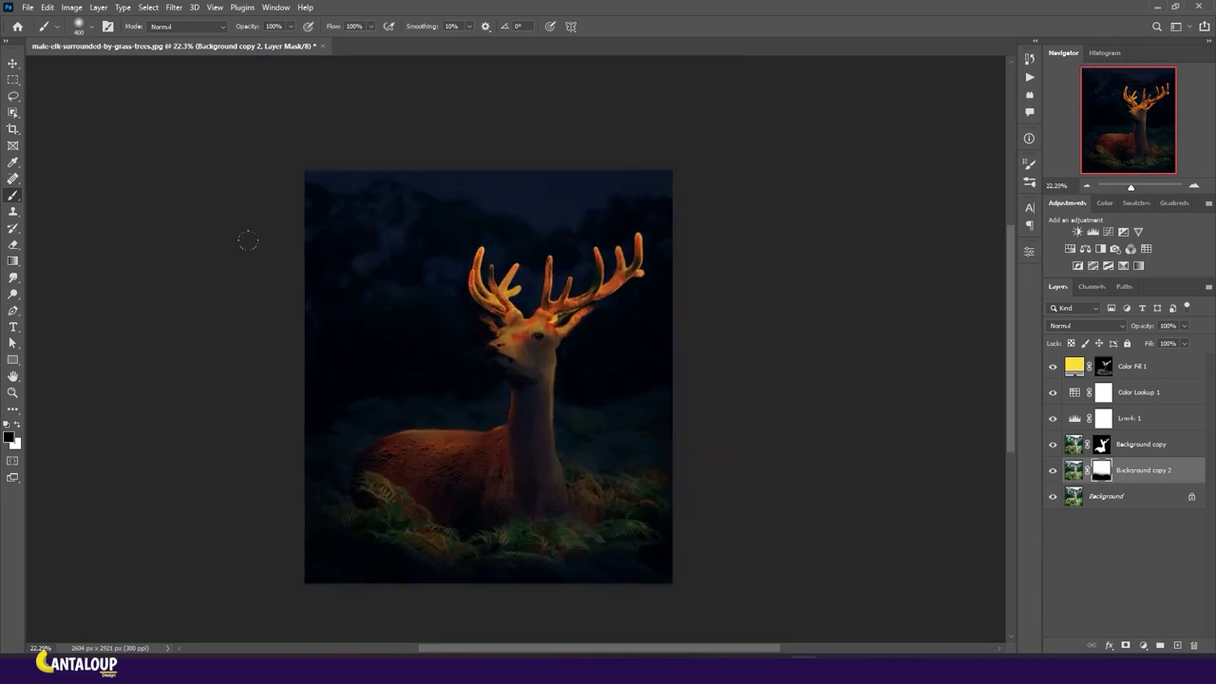
pyautogui.press('v')
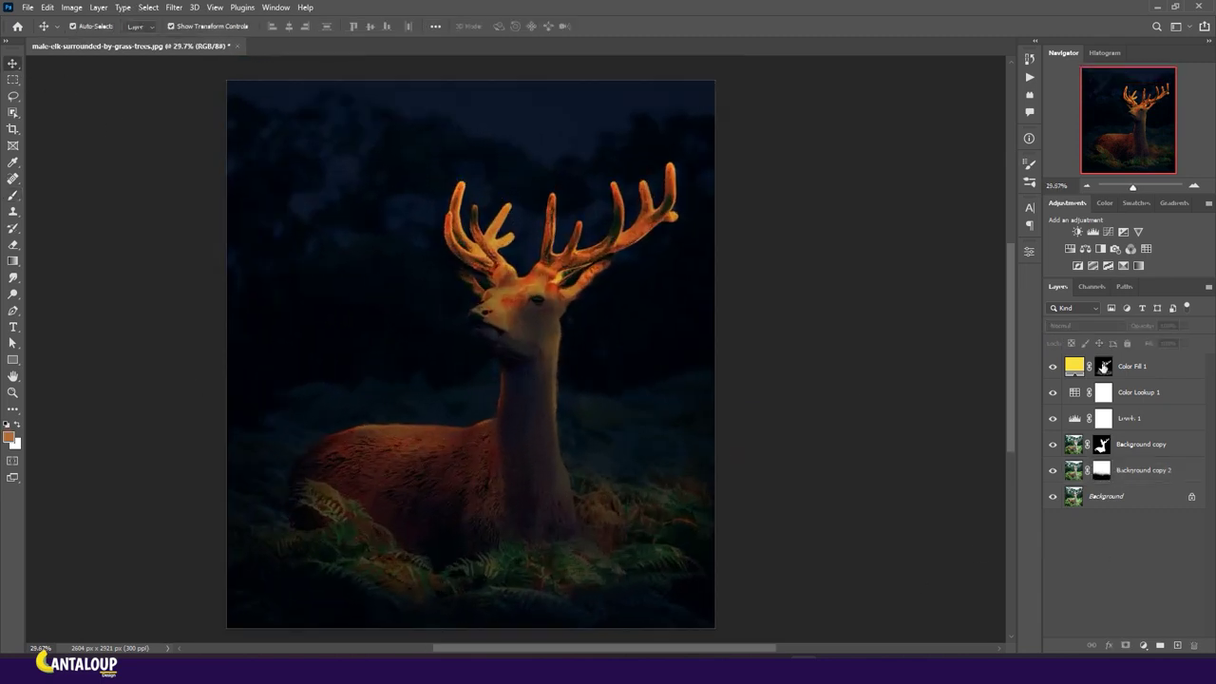
# Paint white on the Color Fill 1 mask to brighten the lower ferns
pyautogui.click(1102, 358)
pyautogui.press('b')
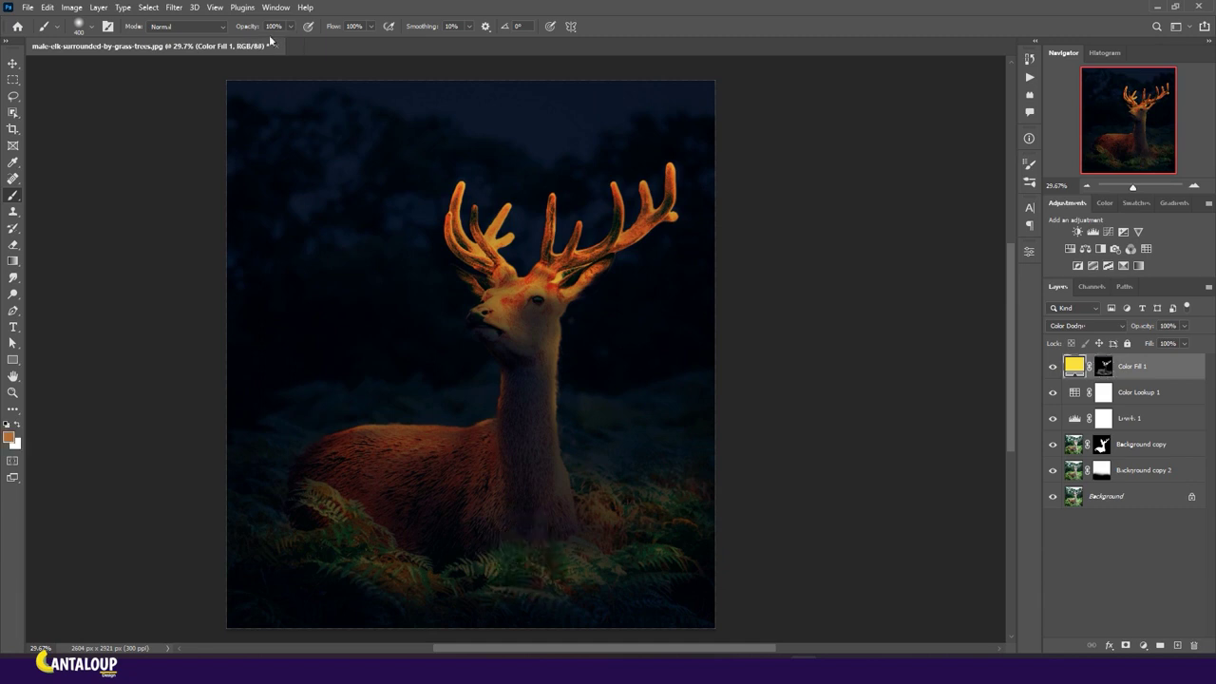
pyautogui.click(340, 535)
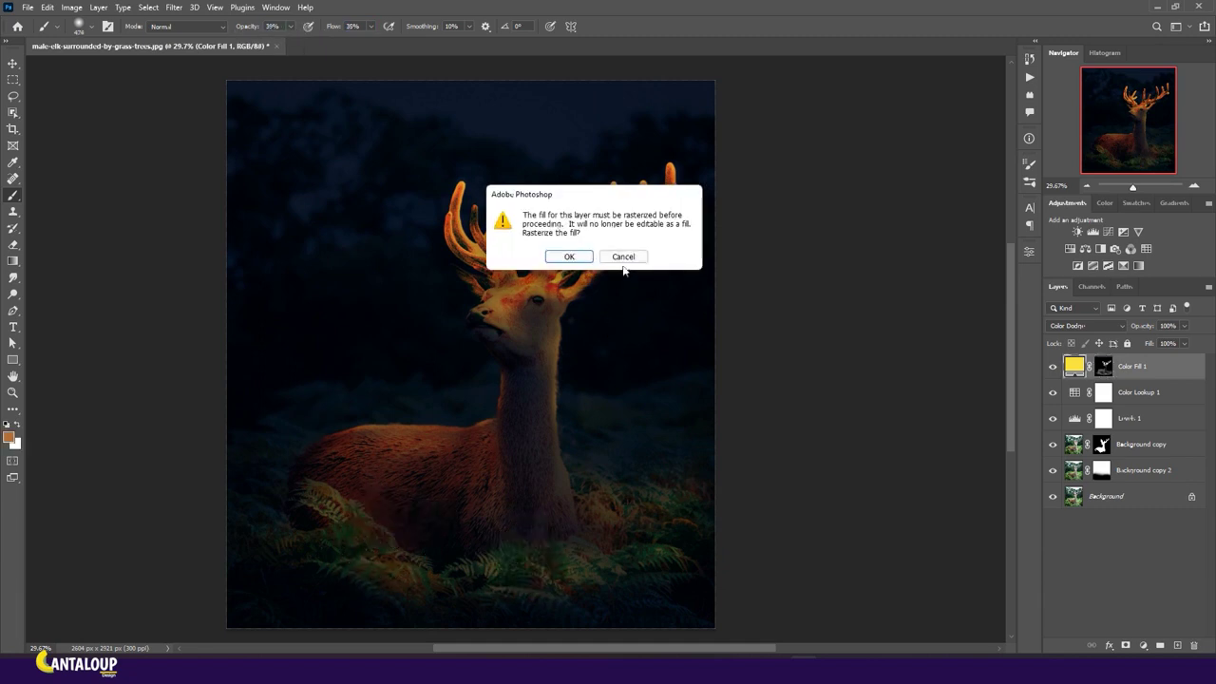
pyautogui.click(624, 257)
pyautogui.click(1103, 365)
pyautogui.press('d')
pyautogui.moveTo(538, 546)
pyautogui.mouseDown()
pyautogui.moveTo(361, 561)
pyautogui.moveTo(304, 504)
pyautogui.mouseUp()
pyautogui.moveTo(494, 580)
pyautogui.mouseDown()
pyautogui.moveTo(608, 551)
pyautogui.moveTo(593, 485)
pyautogui.moveTo(665, 494)
pyautogui.mouseUp()
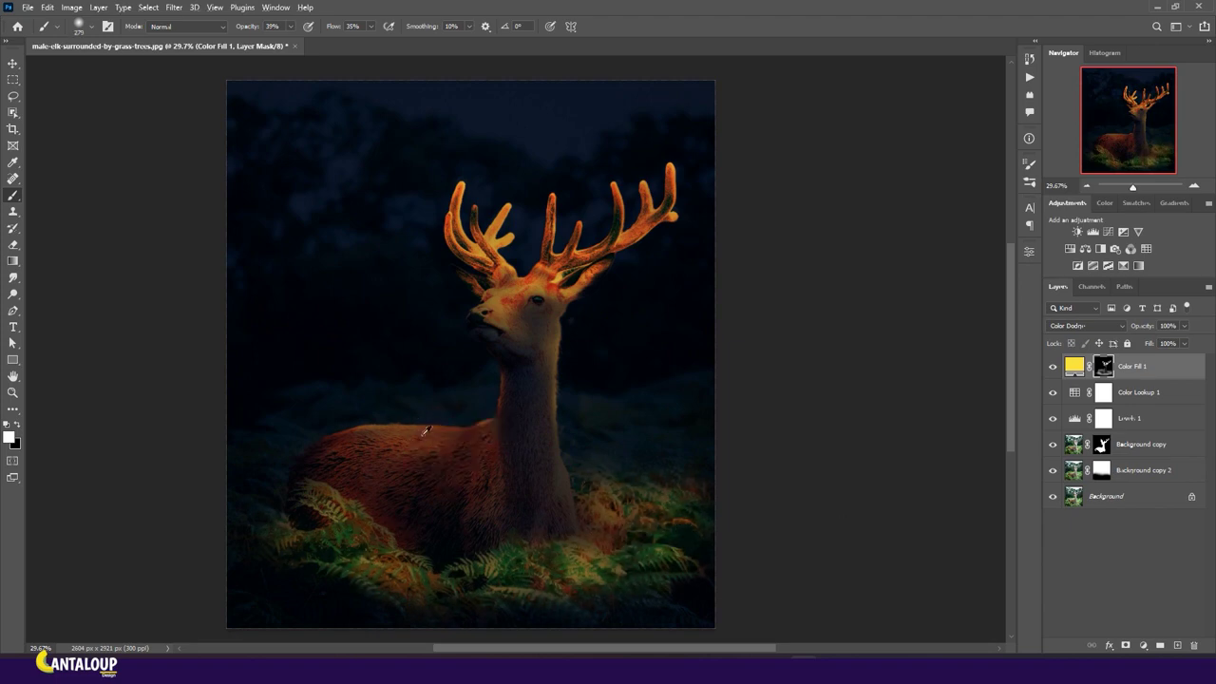
# Load the stag selection and brighten its snout, nose and cheek with a smaller brush
pyautogui.scroll(5, 377, 419)
pyautogui.keyDown('ctrl'); pyautogui.click(1101, 444); pyautogui.keyUp('ctrl')
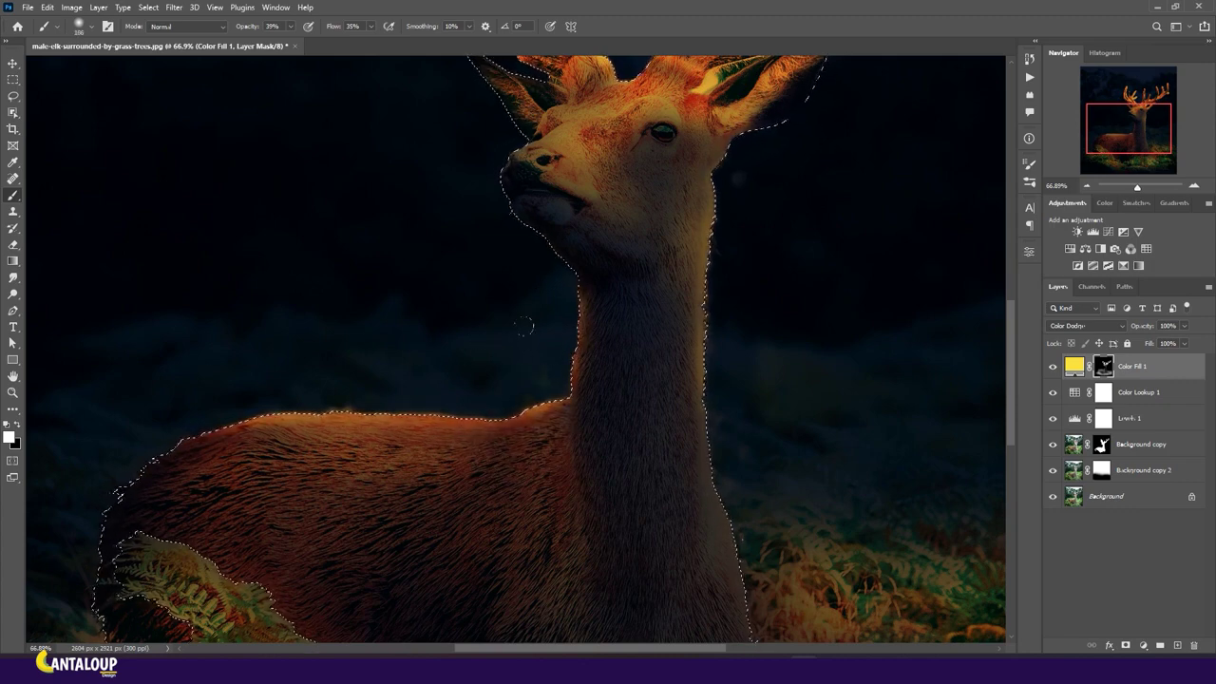
pyautogui.scroll(3, 461, 332)
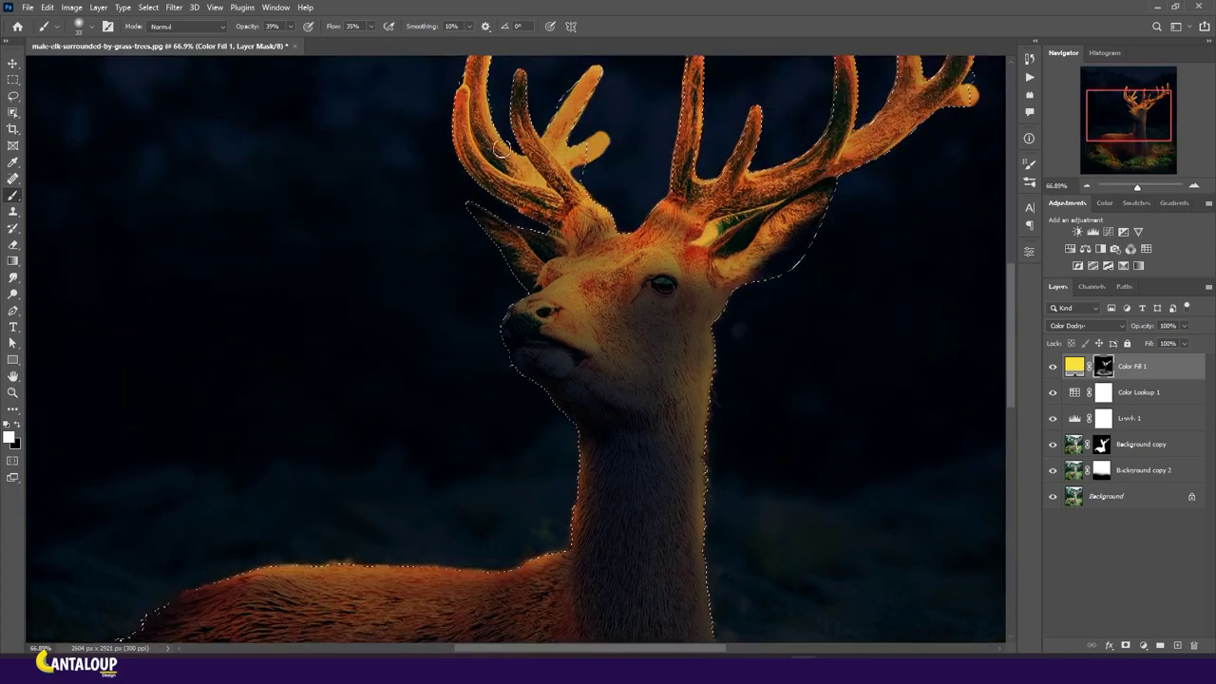
pyautogui.scroll(5, 503, 87)
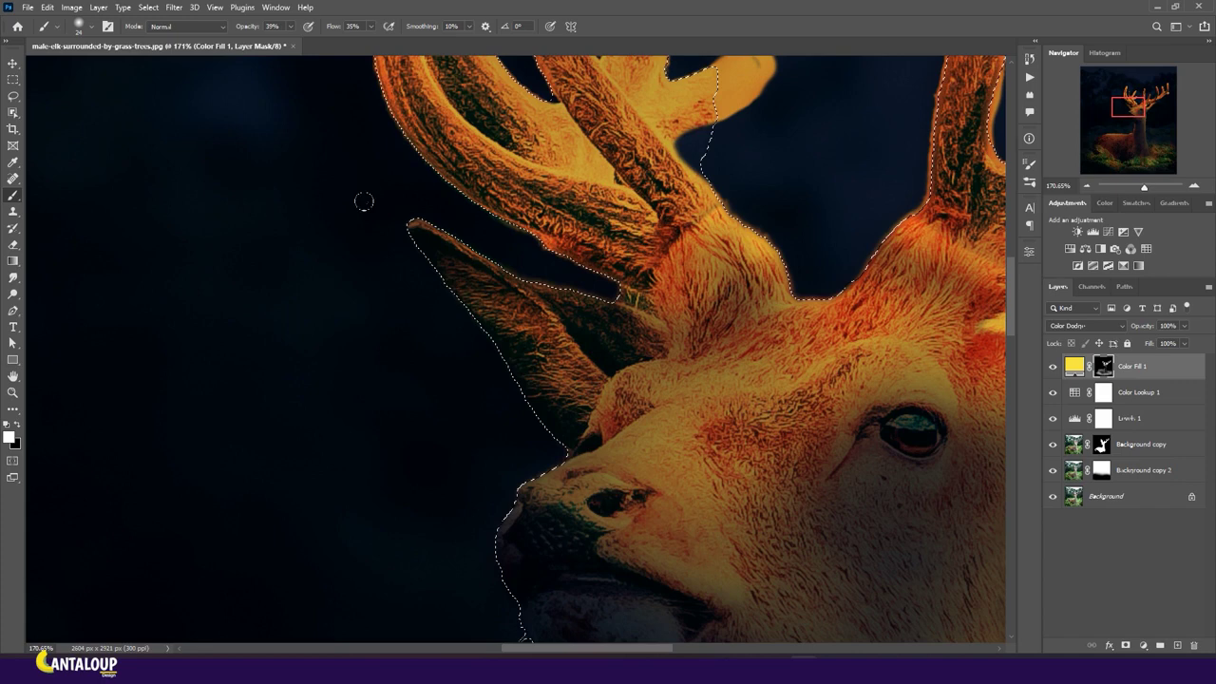
pyautogui.press('[')
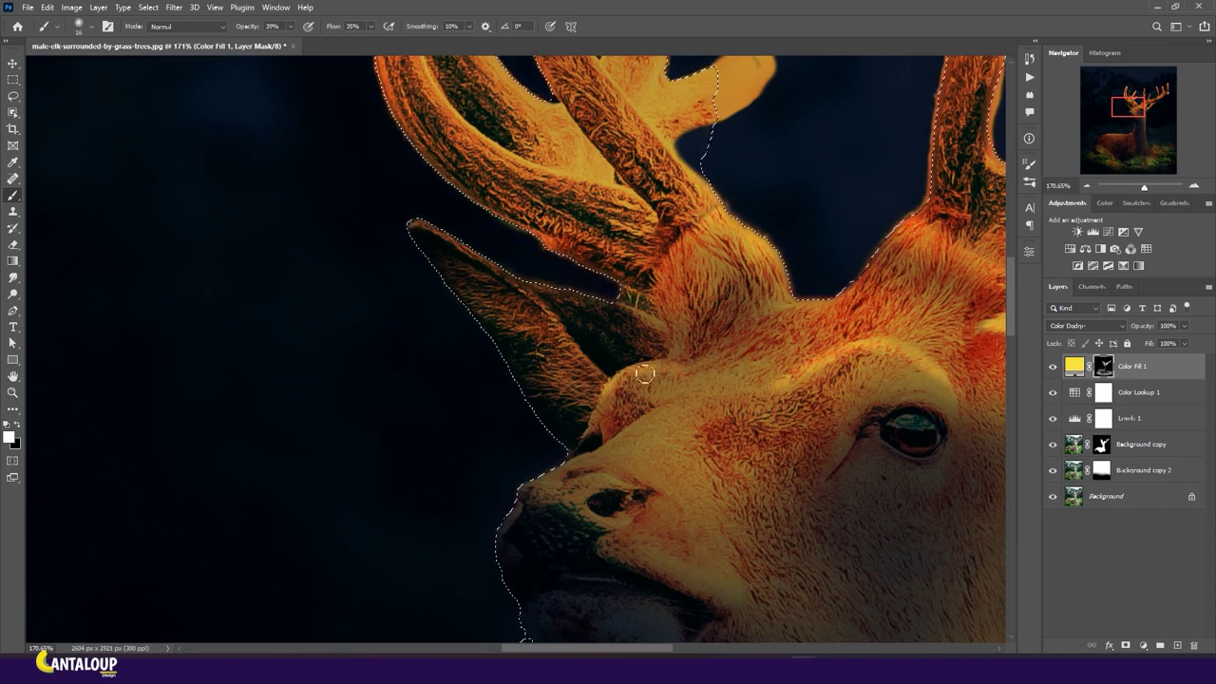
pyautogui.moveTo(576, 472)
pyautogui.mouseDown()
pyautogui.moveTo(659, 415)
pyautogui.moveTo(601, 511)
pyautogui.moveTo(592, 497)
pyautogui.mouseUp()
pyautogui.moveTo(640, 543); pyautogui.dragTo(769, 582)
# Enlarge the brush and set its opacity to 12% and flow to 17%
pyautogui.scroll(-10, 770, 582)
pyautogui.scroll(5, 537, 361)
pyautogui.scroll(-5, 537, 361)
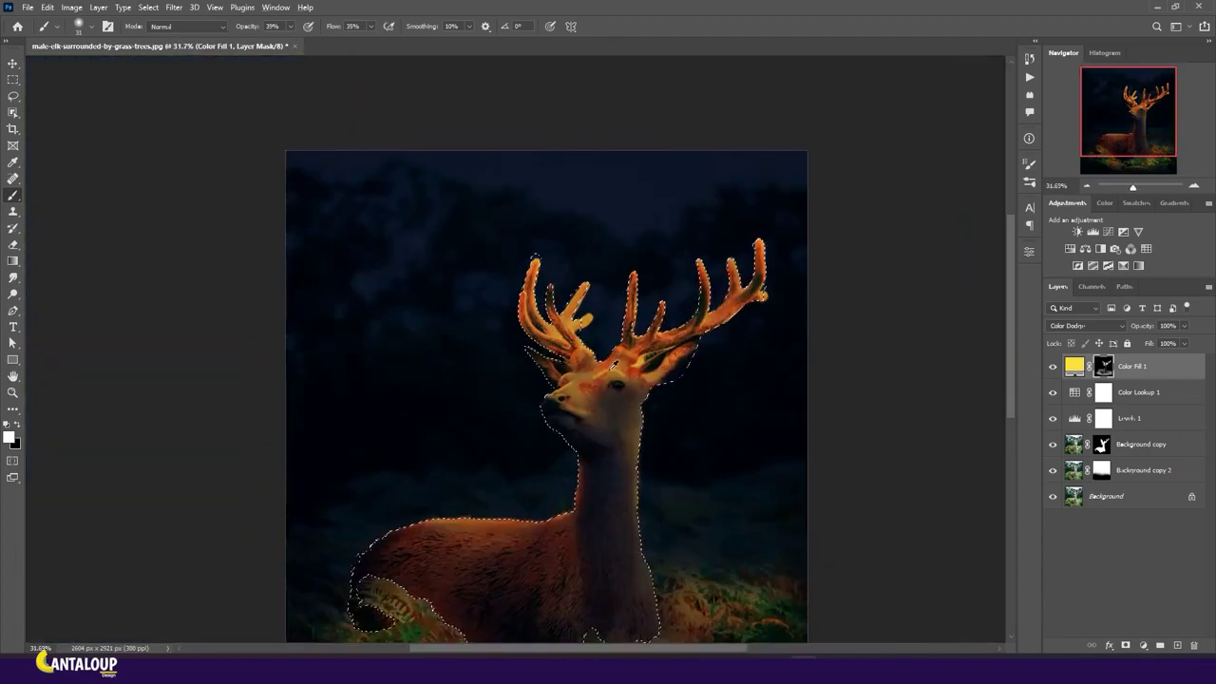
pyautogui.scroll(4, 454, 126)
pyautogui.press('1')
pyautogui.press('2')
pyautogui.hotkey('shift', '1')
pyautogui.hotkey('shift', '7')
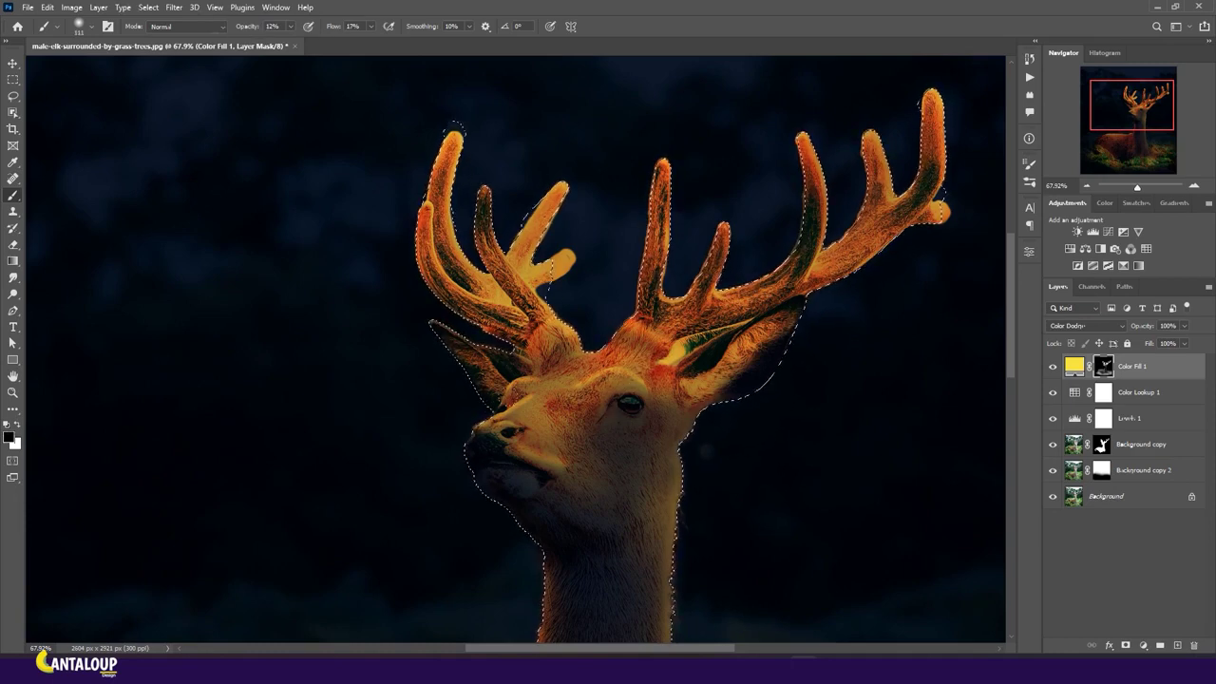
pyautogui.scroll(-1, 691, 370)
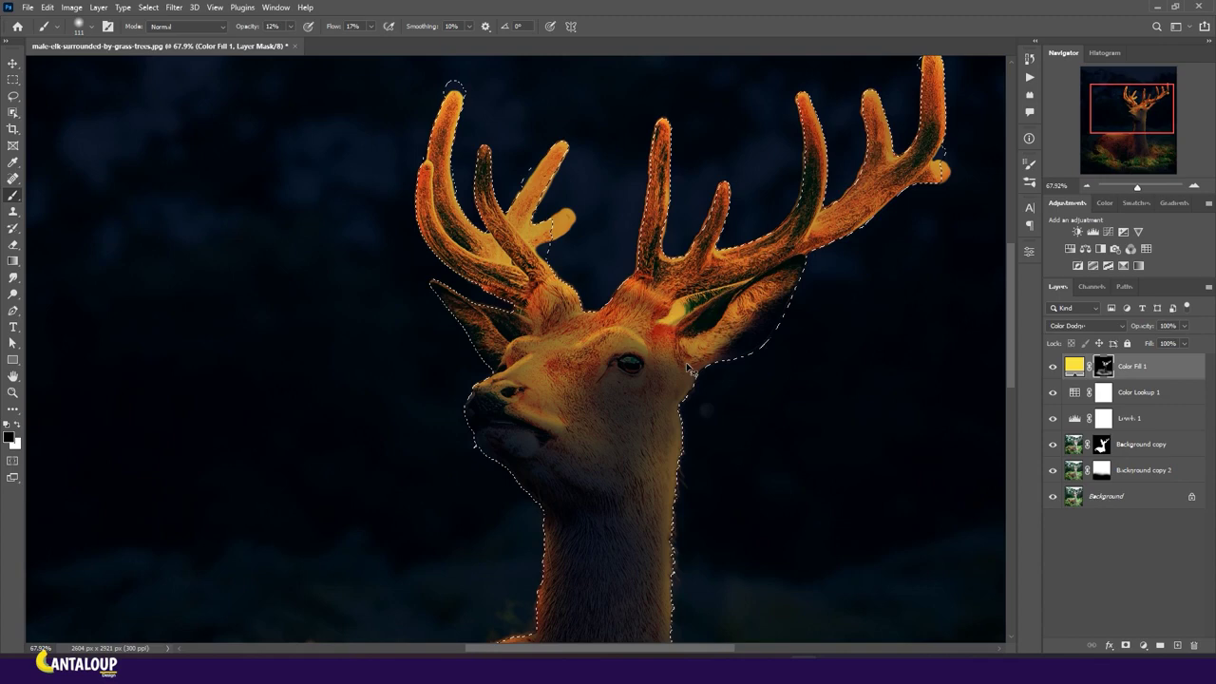
pyautogui.keyDown('alt'); pyautogui.scroll(-2, 691, 370); pyautogui.keyUp('alt')
pyautogui.scroll(-2, 641, 320)
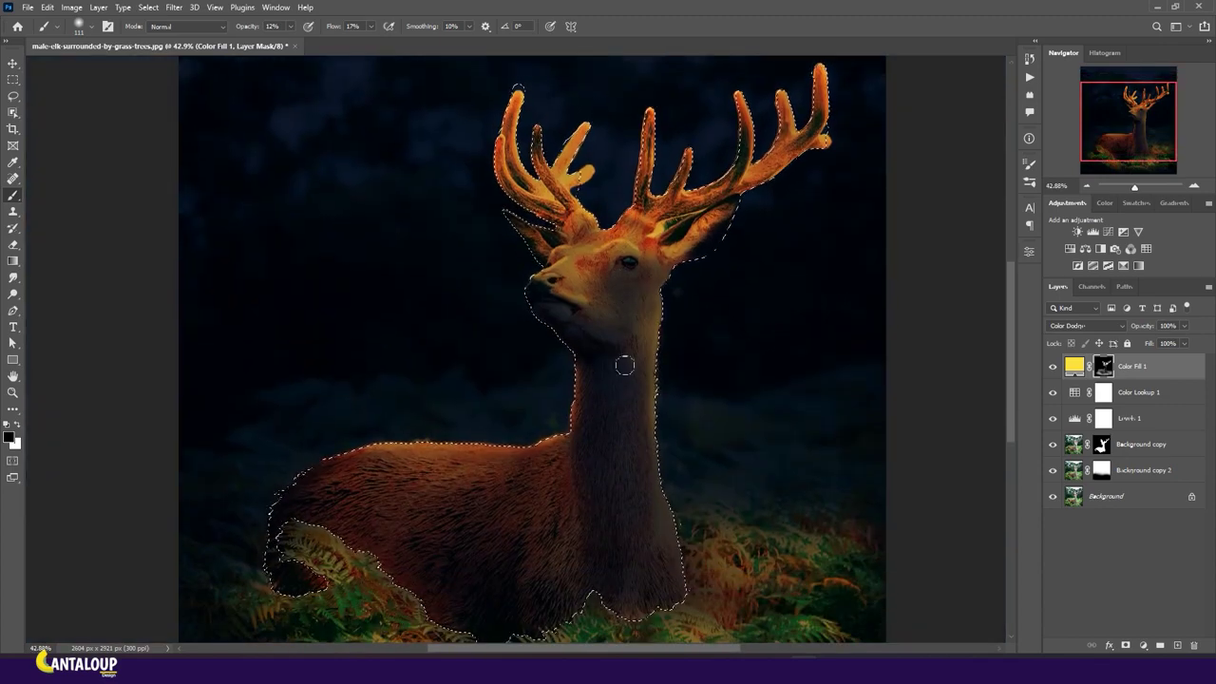
# Clear the stag selection and reselect the Color Fill 1 layer with the Brush
pyautogui.hotkey('ctrl', 'd')
pyautogui.keyDown('alt'); pyautogui.scroll(-2, 682, 339); pyautogui.keyUp('alt')
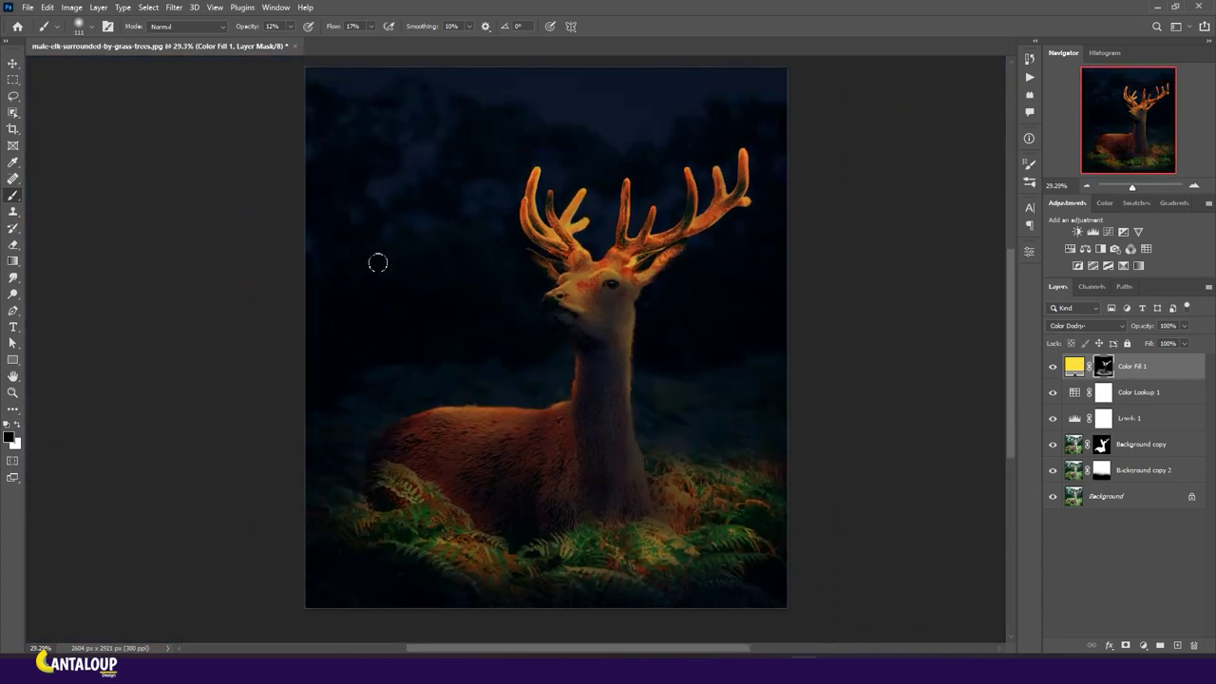
pyautogui.press('v')
pyautogui.click(723, 356)
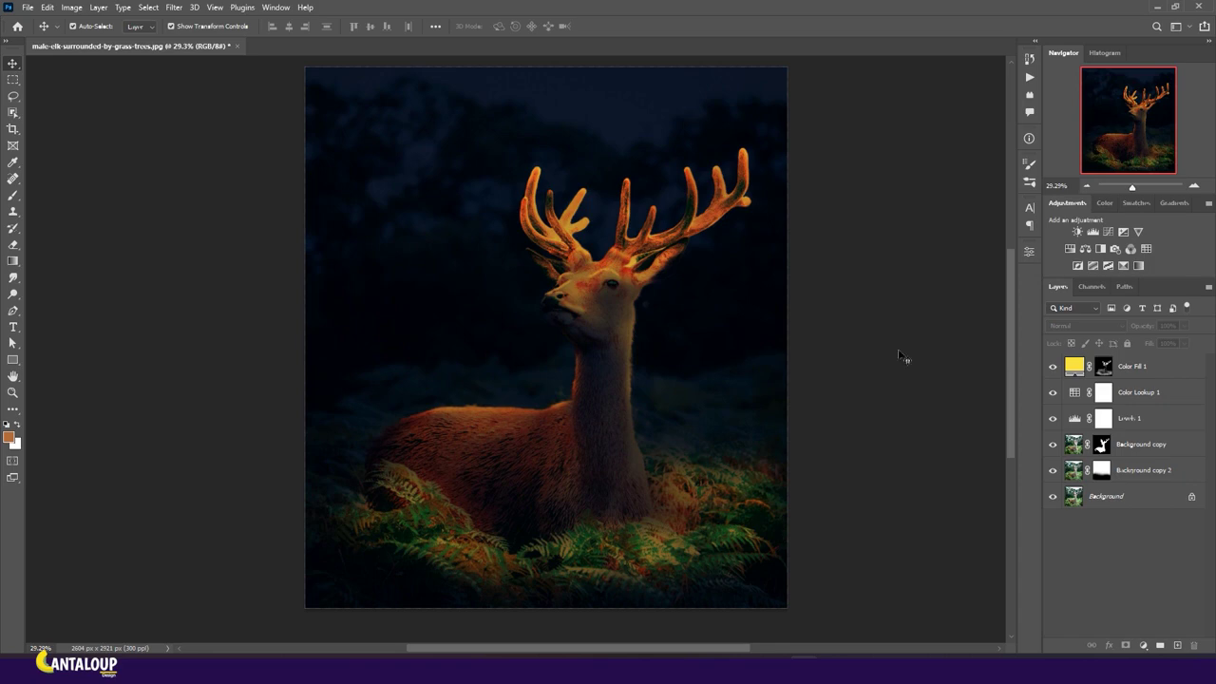
pyautogui.click(1131, 366)
pyautogui.press('b')
pyautogui.keyDown('alt'); pyautogui.scroll(3, 535, 418); pyautogui.keyUp('alt')
pyautogui.keyDown('alt'); pyautogui.scroll(2, 534, 418); pyautogui.keyUp('alt')
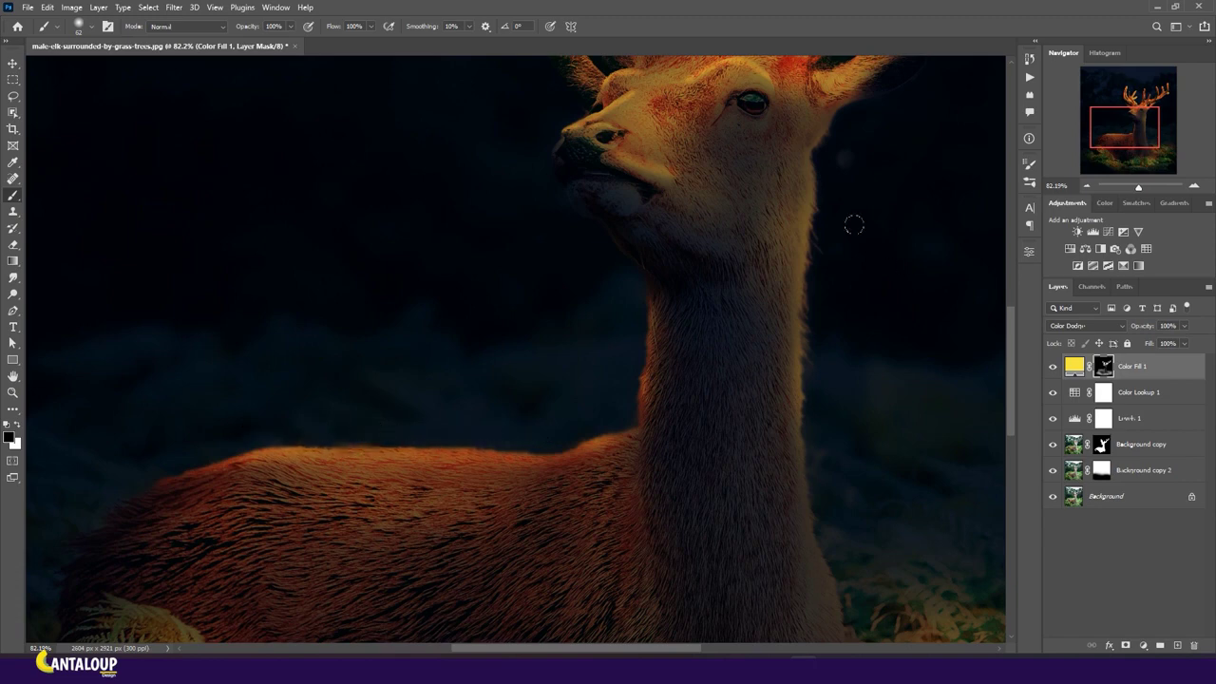
pyautogui.keyDown('alt'); pyautogui.scroll(-3, 602, 222); pyautogui.keyUp('alt')
pyautogui.keyDown('alt'); pyautogui.scroll(-2, 601, 221); pyautogui.keyUp('alt')
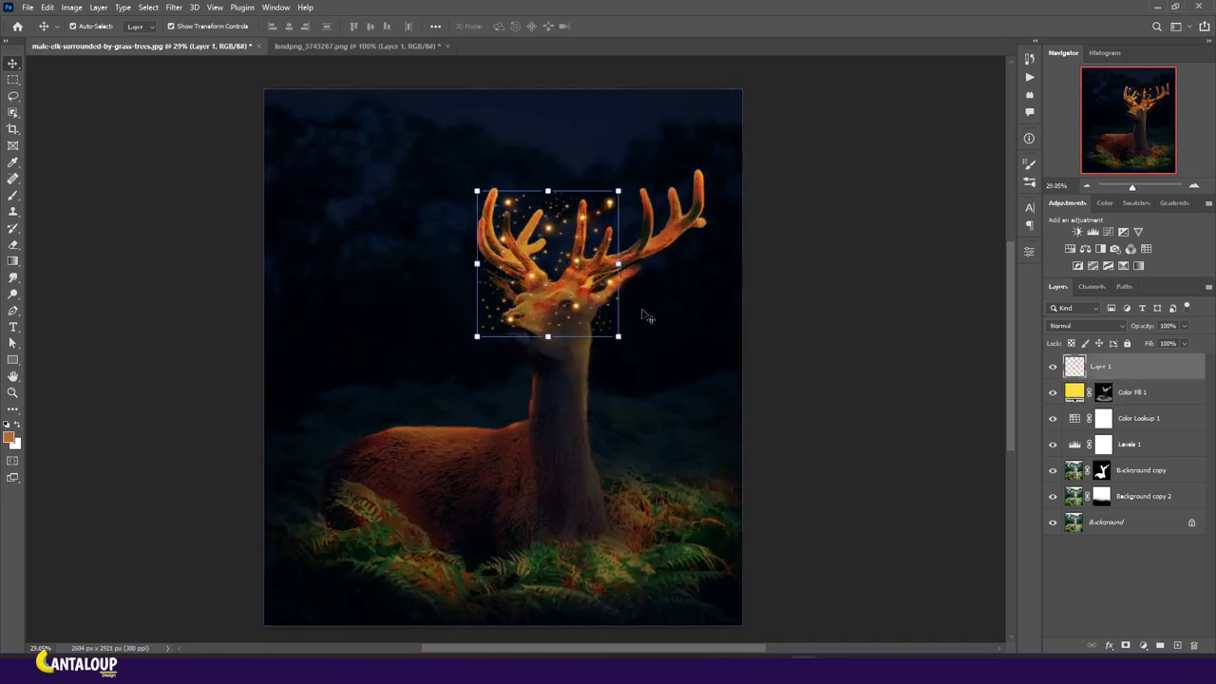
# Nudge the sparkles over the antlers, mask the layer and paint out stray sparkles
pyautogui.hotkey('shift', 'Left')
pyautogui.hotkey('shift', 'Left')
pyautogui.hotkey('shift', 'Left')
pyautogui.hotkey('shift', 'Up')
pyautogui.hotkey('shift', 'Up')
pyautogui.hotkey('shift', 'Up')
pyautogui.hotkey('shift', 'Right')
pyautogui.click(1126, 645)
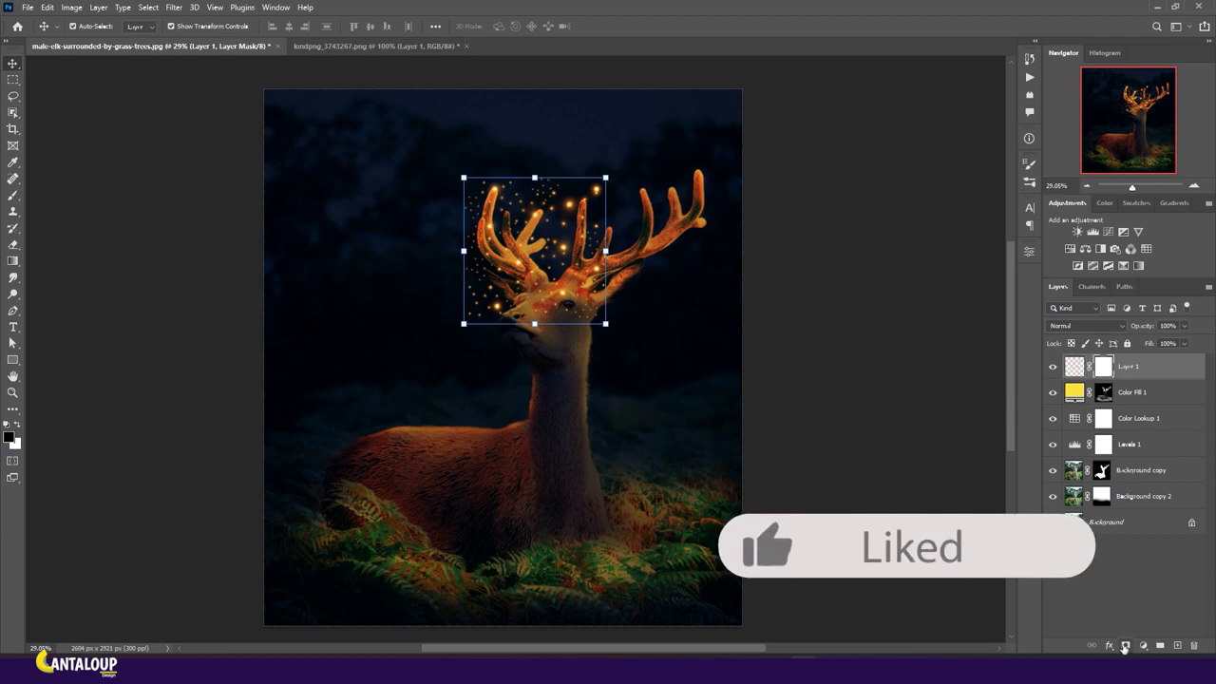
pyautogui.press('b')
pyautogui.scroll(2, 561, 142)
pyautogui.scroll(1, 560, 142)
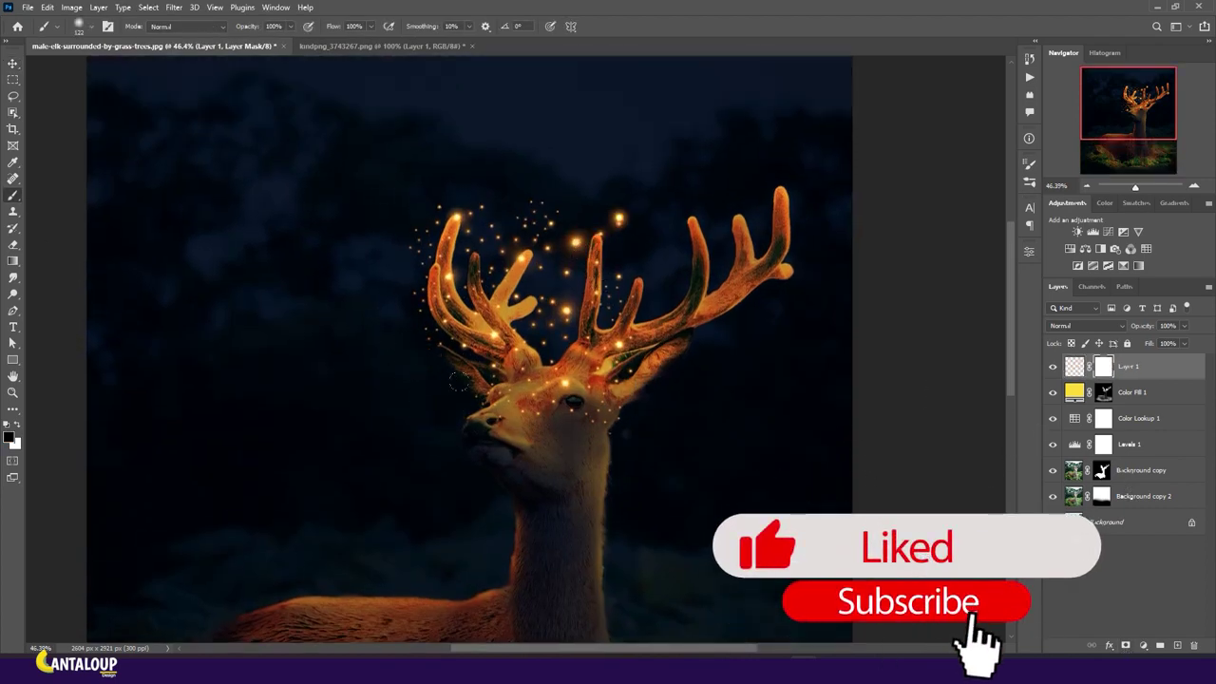
pyautogui.moveTo(415, 355); pyautogui.dragTo(712, 393)
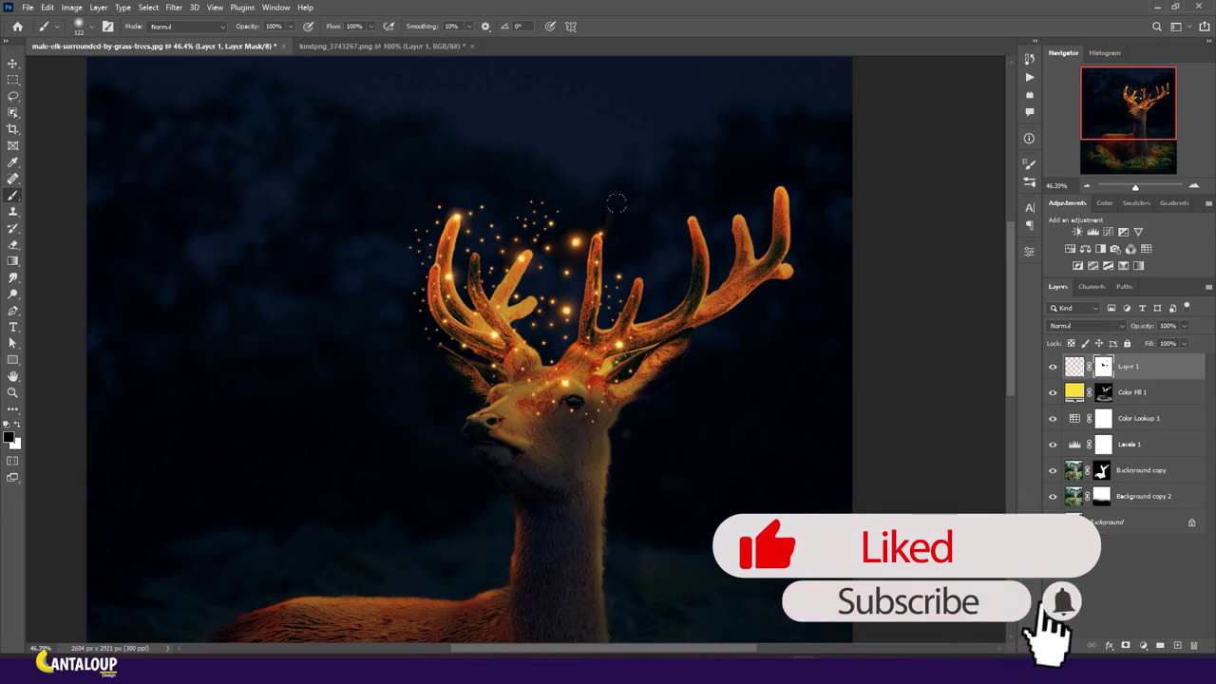
# Bring a second sparkle copy from the kindpng document, mask it, and set the brush to about 58
pyautogui.press('v')
pyautogui.hotkey('ctrl', 'Tab')
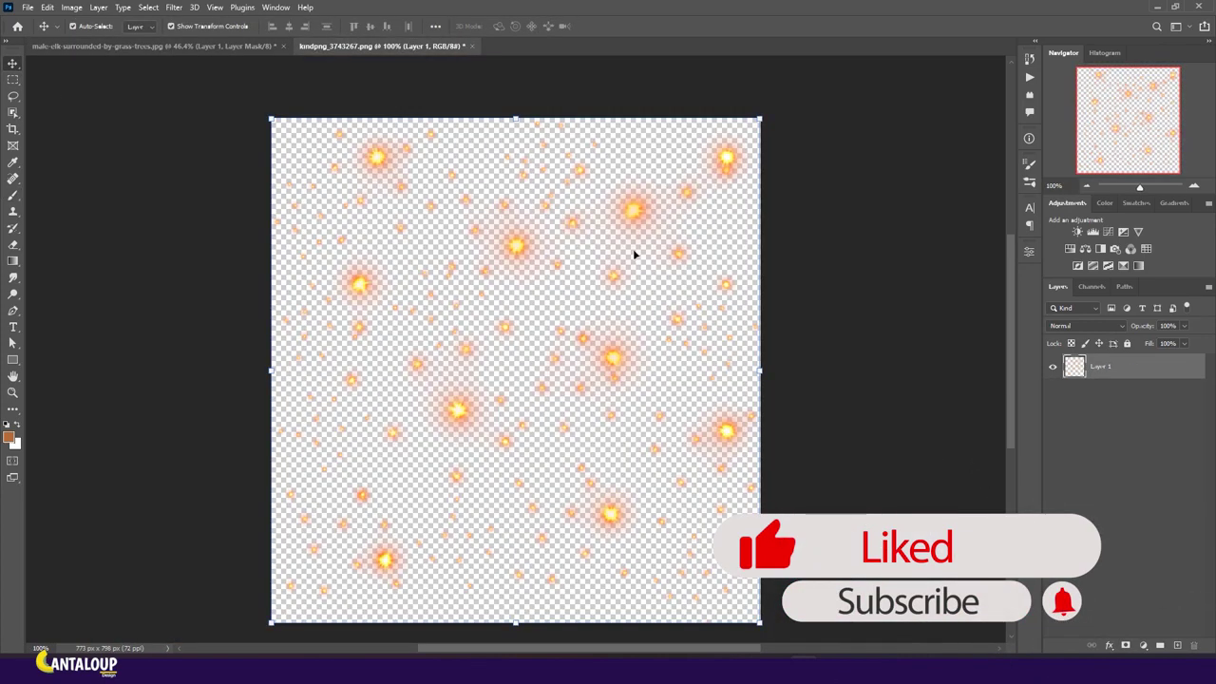
pyautogui.moveTo(594, 245)
pyautogui.mouseDown()
pyautogui.moveTo(523, 285)
pyautogui.moveTo(786, 193)
pyautogui.moveTo(782, 173)
pyautogui.mouseUp()
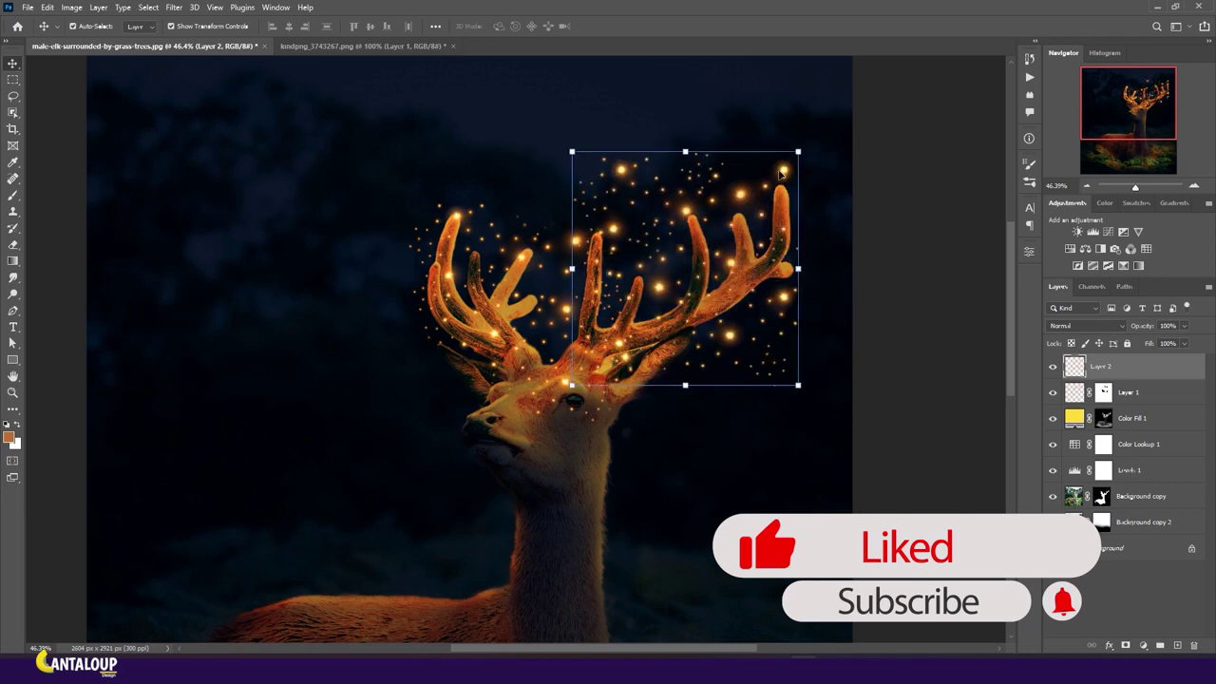
pyautogui.click(1125, 647)
pyautogui.press('b')
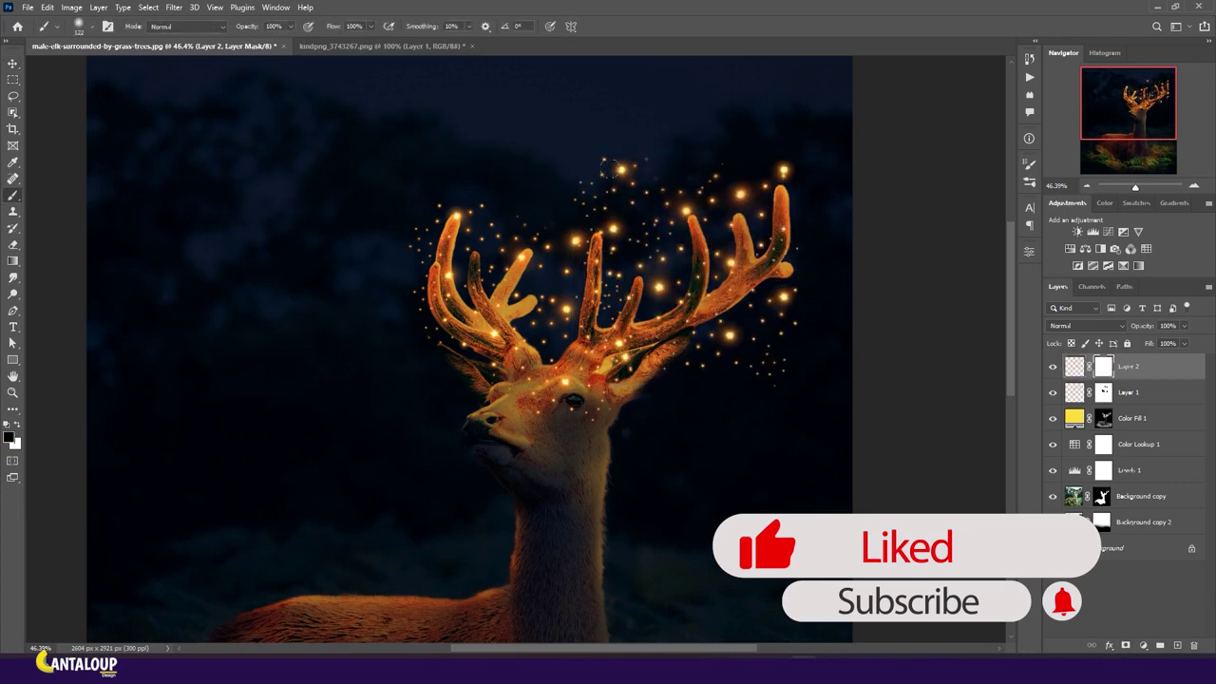
pyautogui.keyDown('alt'); pyautogui.rightClick(692, 171); pyautogui.keyUp('alt')
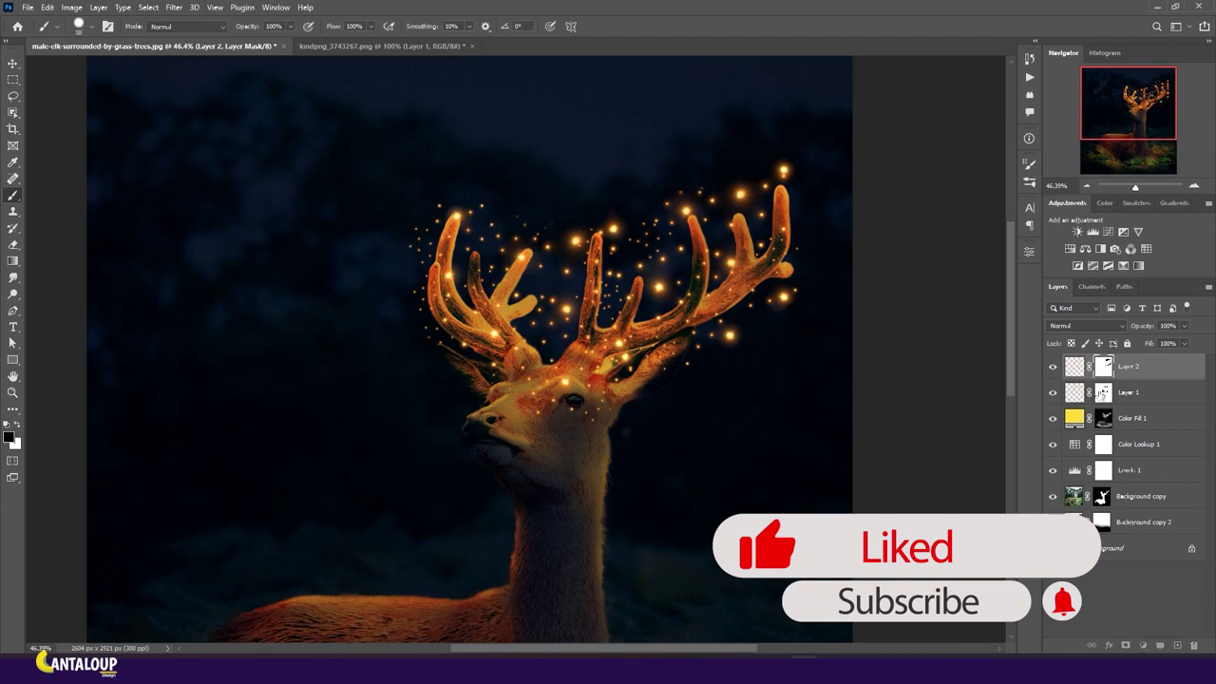
# Target the first sparkle layer's mask with the Brush to erase stray sparkles
pyautogui.click(1102, 392)
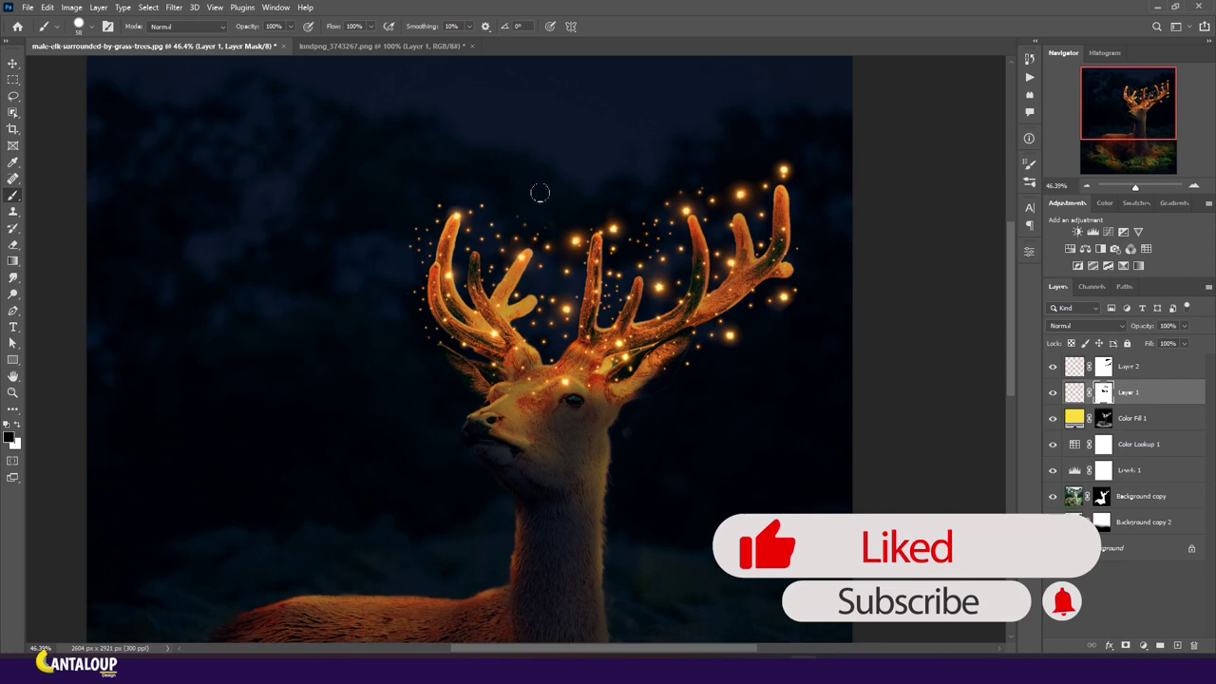
pyautogui.press('v')
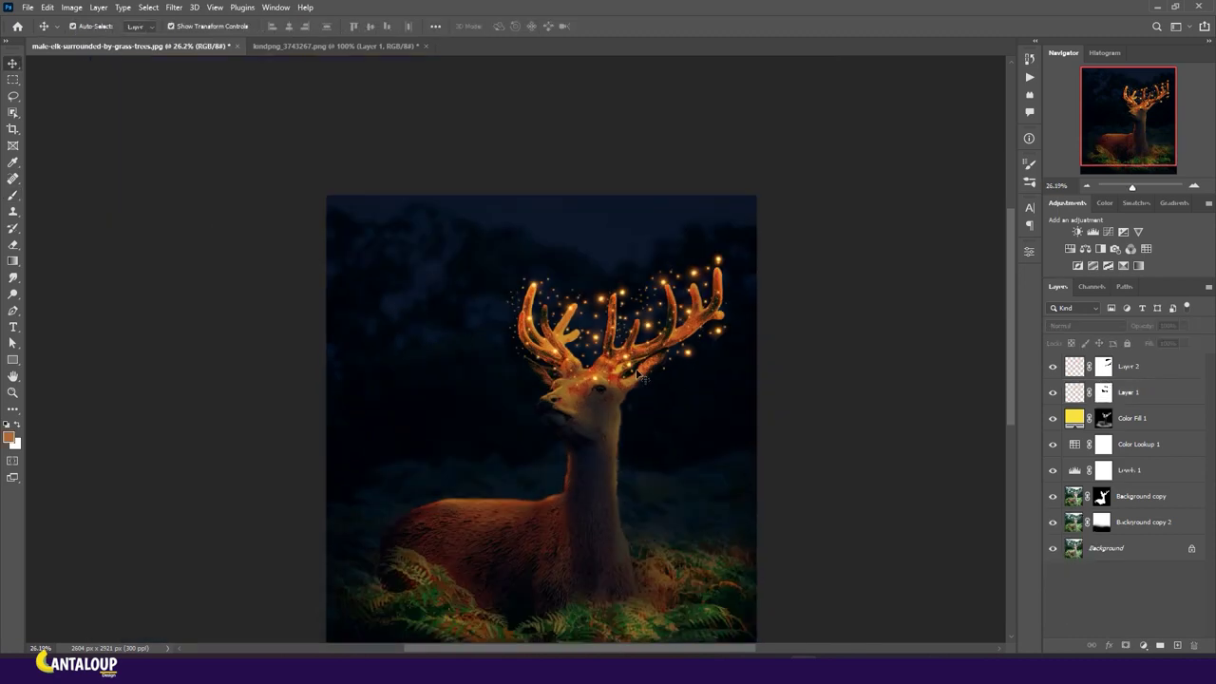
pyautogui.click(1105, 371)
pyautogui.scroll(1, 728, 266)
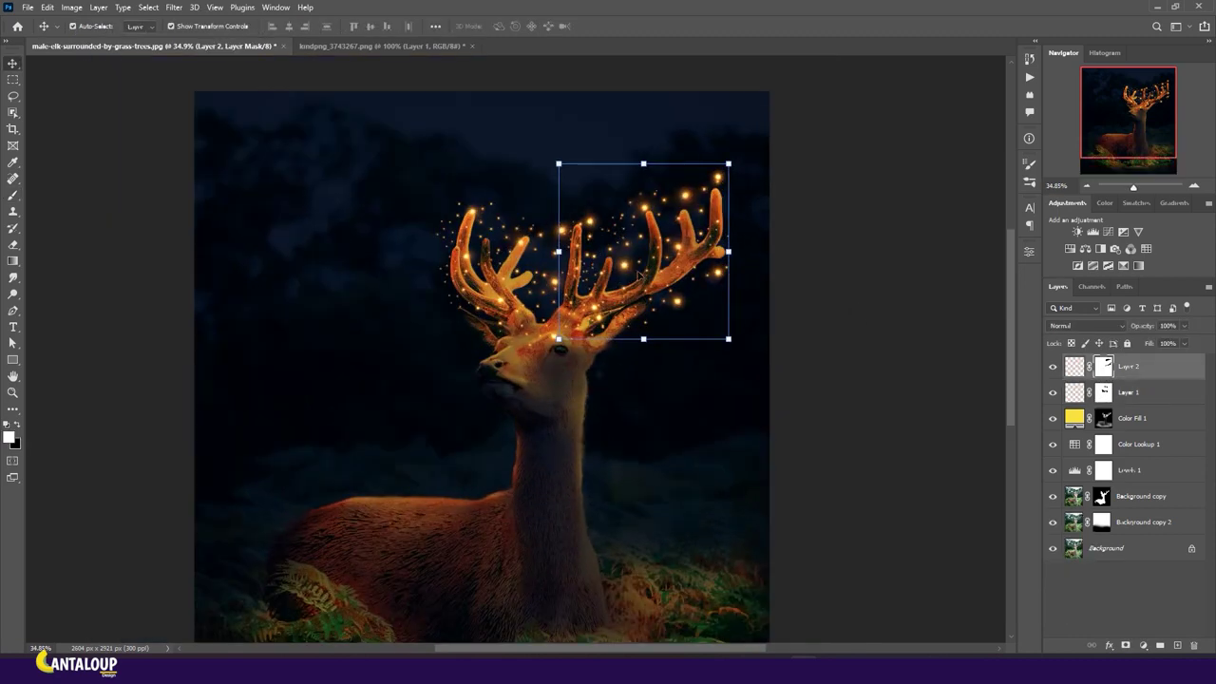
pyautogui.press('b')
pyautogui.click(1102, 393)
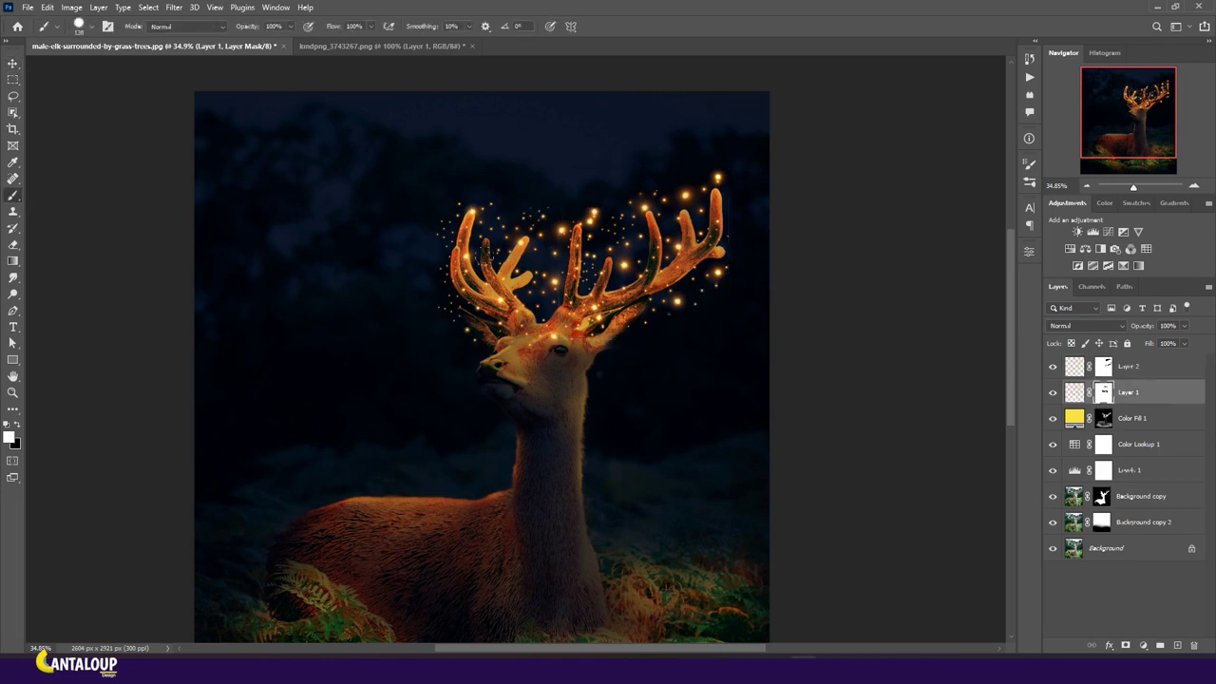
# Bring in another sparkle layer and scale it down over the ferns
pyautogui.click(12, 64)
pyautogui.click(380, 45)
pyautogui.moveTo(440, 315); pyautogui.dragTo(485, 355)
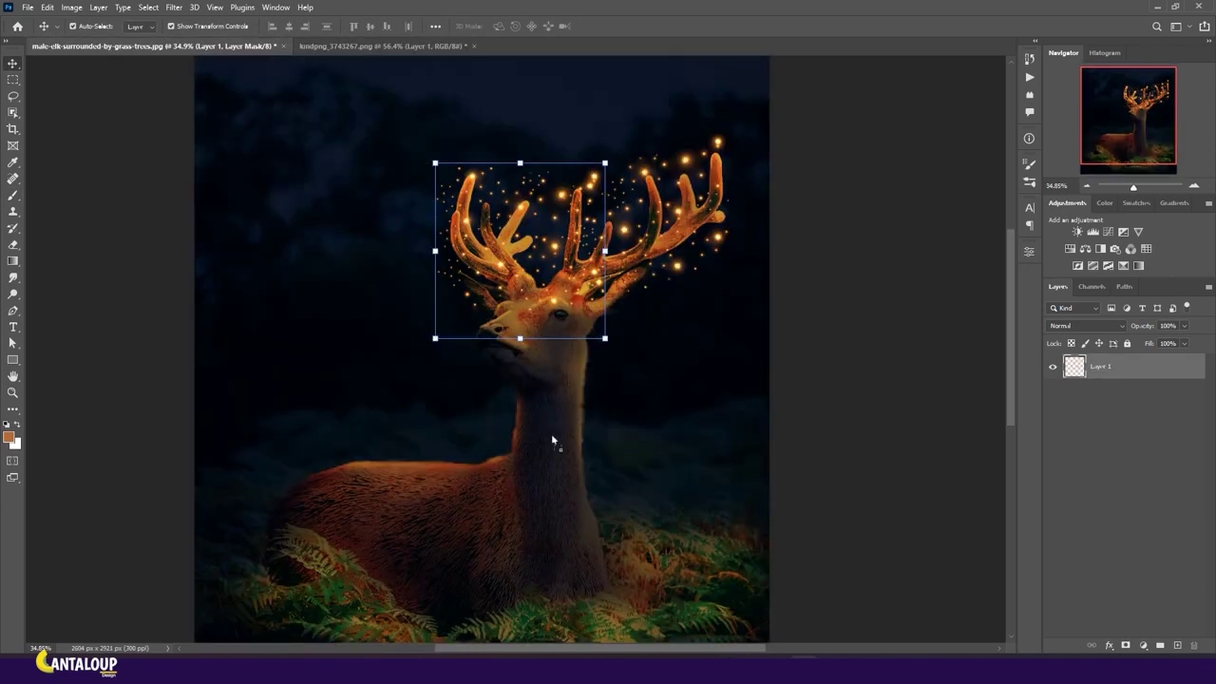
pyautogui.moveTo(560, 313)
pyautogui.mouseDown()
pyautogui.moveTo(781, 204)
pyautogui.moveTo(672, 577)
pyautogui.mouseUp()
pyautogui.moveTo(683, 400); pyautogui.dragTo(630, 441)
pyautogui.click(627, 25)
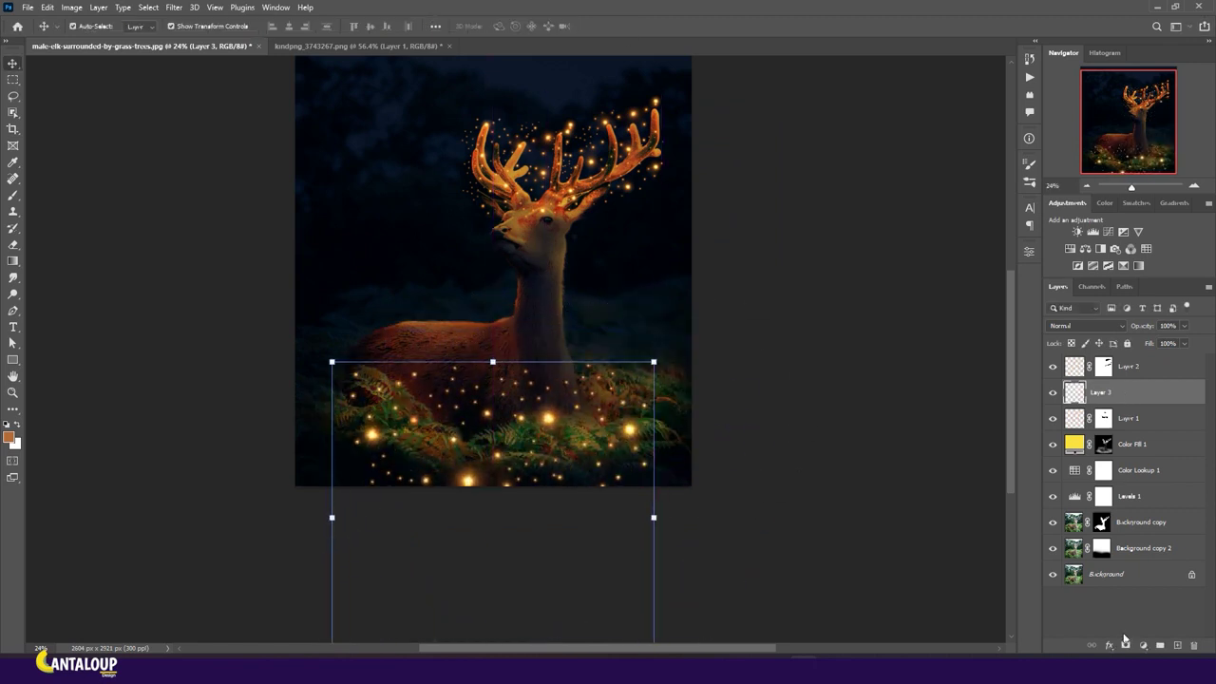
# Mask the fern sparkle layer and paint out sparkles along the bottom edge
pyautogui.click(1126, 645)
pyautogui.press('b')
pyautogui.press('d')
pyautogui.moveTo(523, 478); pyautogui.dragTo(388, 481)
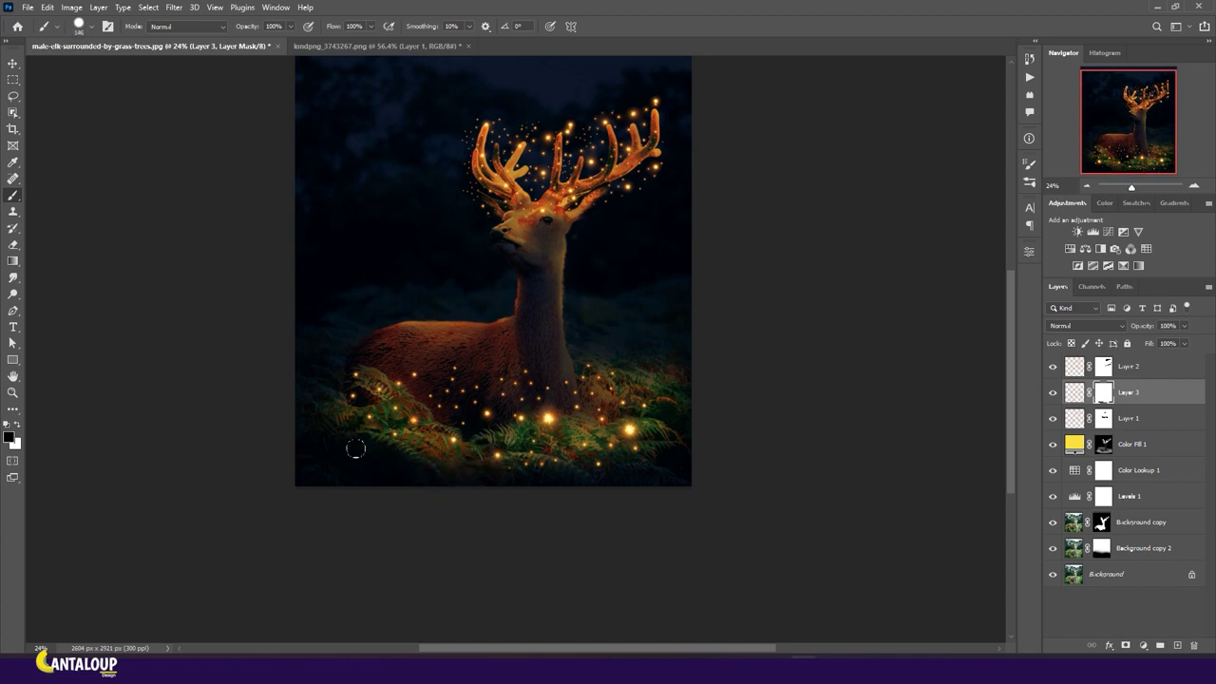
pyautogui.scroll(1, 592, 472)
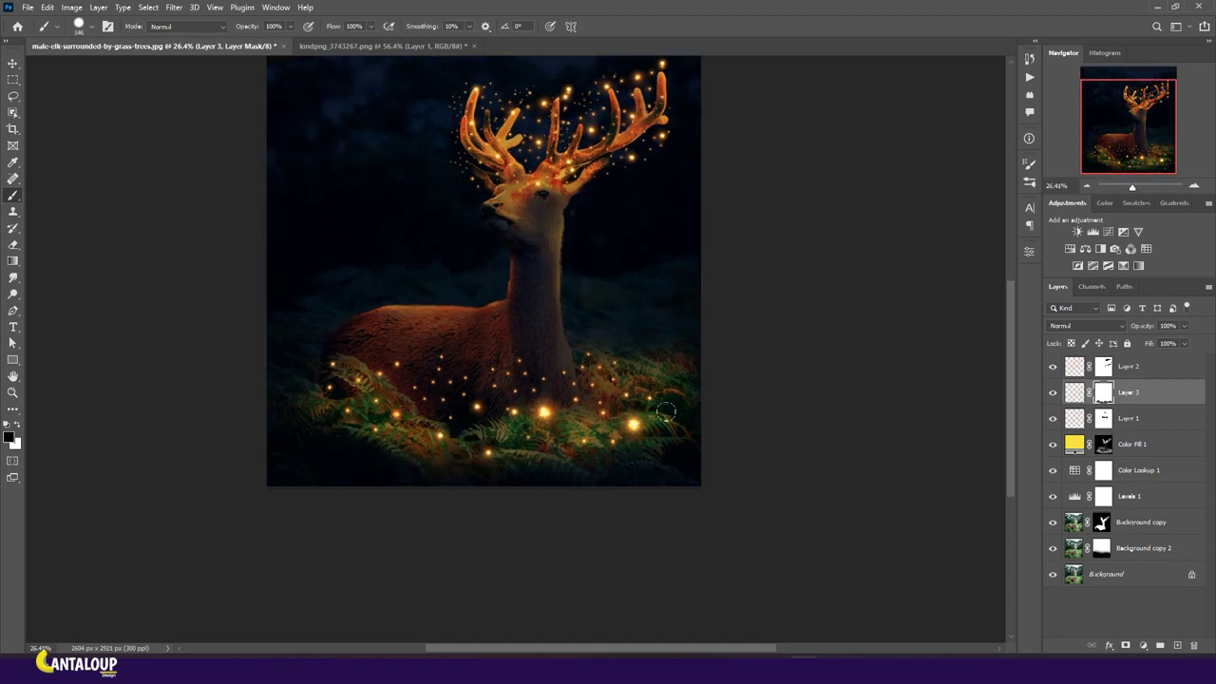
pyautogui.hotkey('ctrl', '2')
# Lower the fern sparkle layer's opacity to 60%
pyautogui.moveTo(1143, 326); pyautogui.dragTo(1130, 327)
pyautogui.scroll(-3, 657, 407)
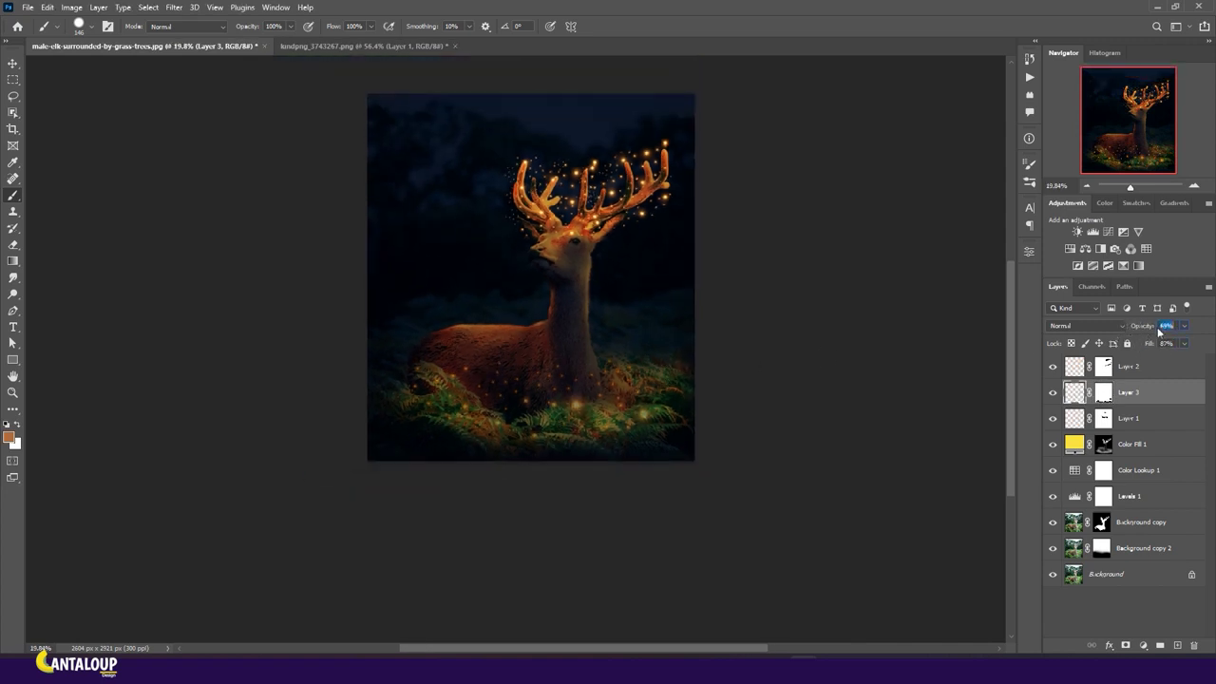
pyautogui.press('v')
pyautogui.click(905, 261)
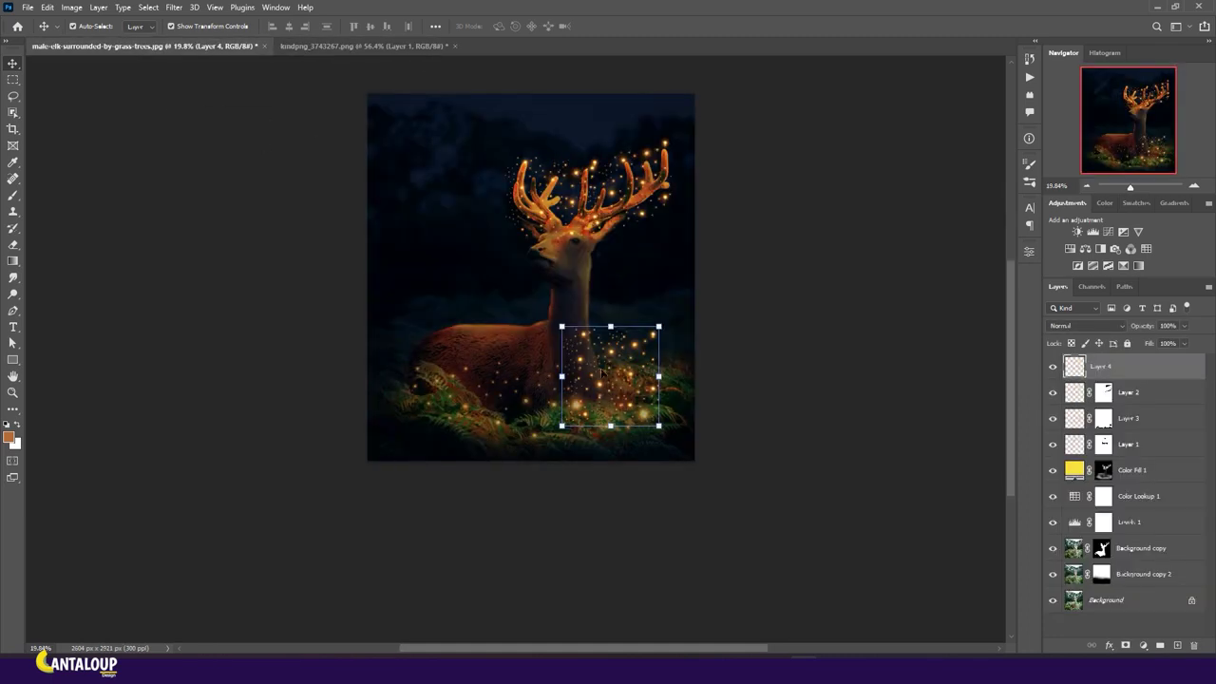
# Place Layer 4 beneath Background copy, shrunk to about 94% and nudged left
pyautogui.moveTo(622, 266); pyautogui.dragTo(687, 318)
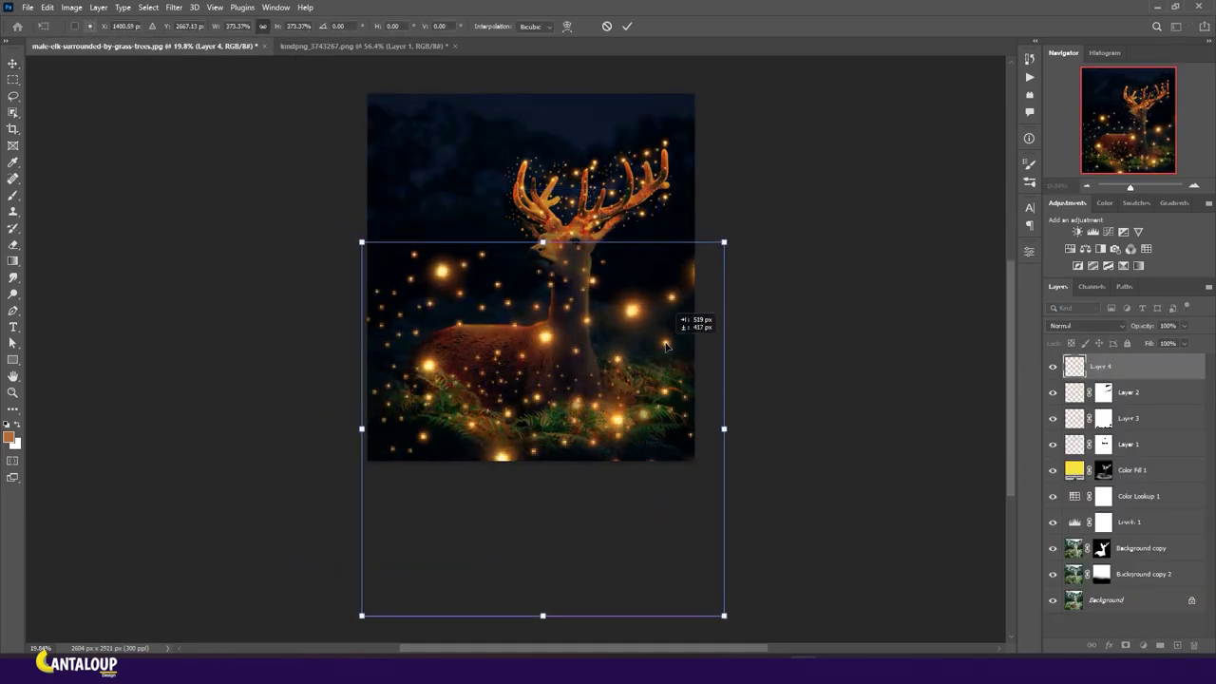
pyautogui.click(627, 25)
pyautogui.moveTo(1123, 388); pyautogui.dragTo(1145, 560)
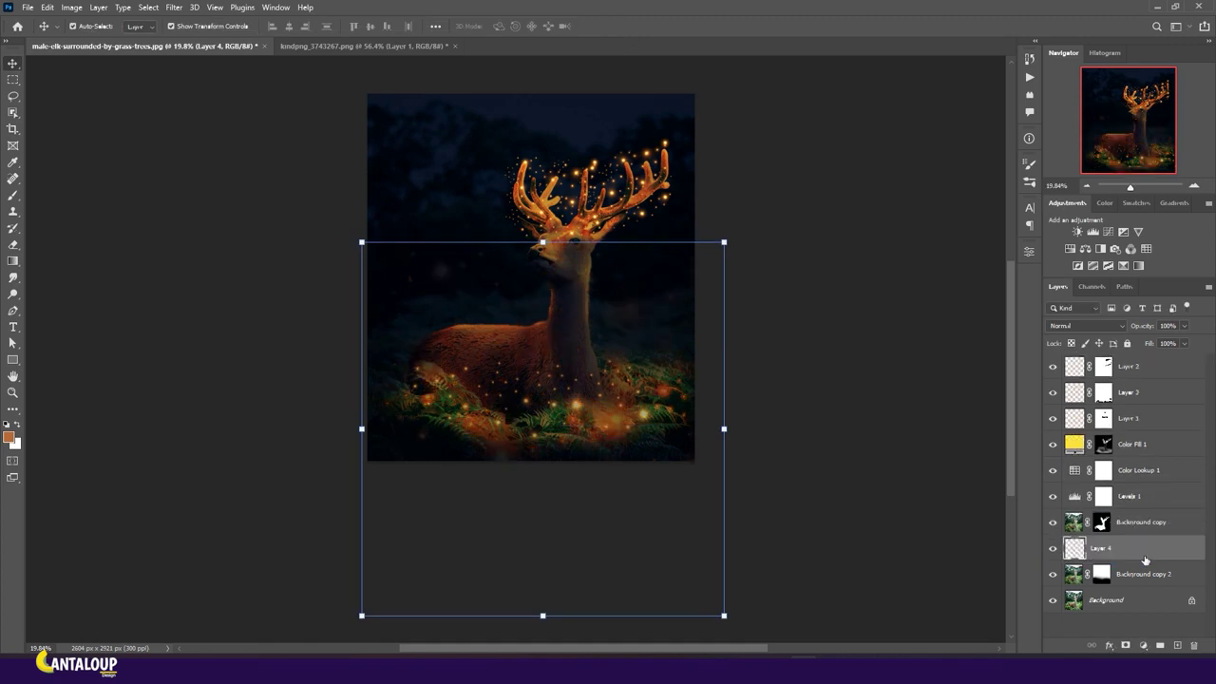
pyautogui.moveTo(543, 615); pyautogui.dragTo(544, 591)
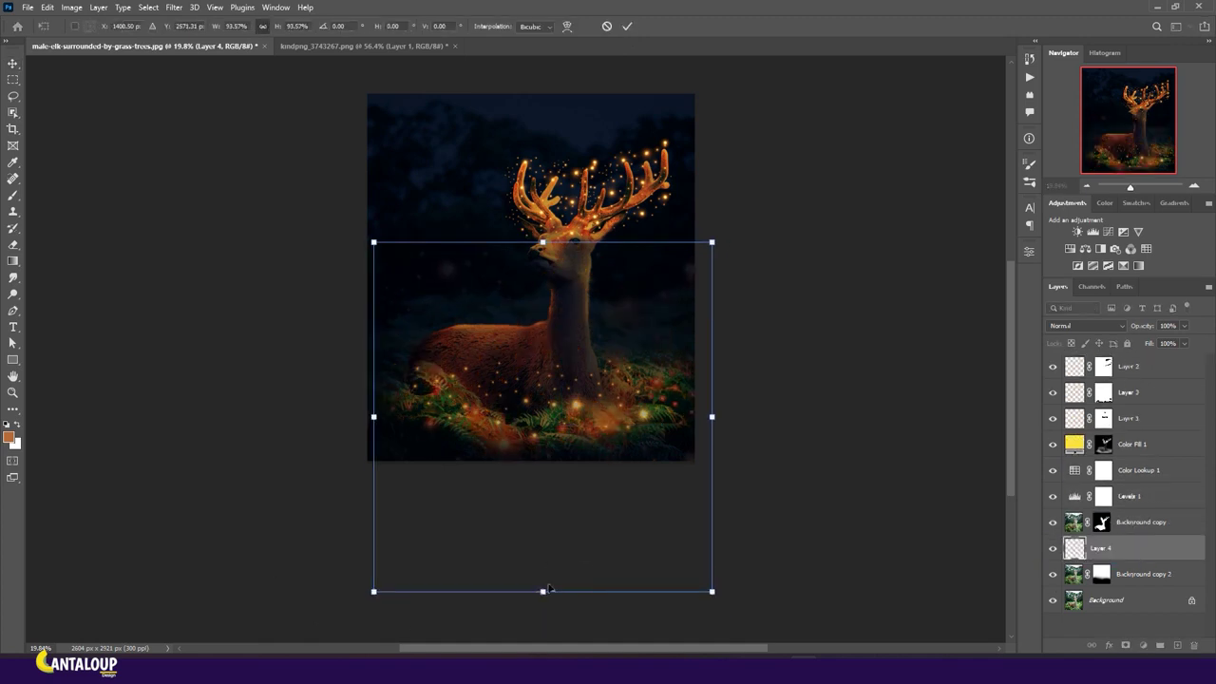
pyautogui.hotkey('shift', 'Left')
pyautogui.hotkey('shift', 'Left')
pyautogui.click(626, 26)
pyautogui.click(1089, 617)
# Stamp all visible layers into a merged layer with Ctrl+Alt+Shift+E
pyautogui.scroll(3, 626, 205)
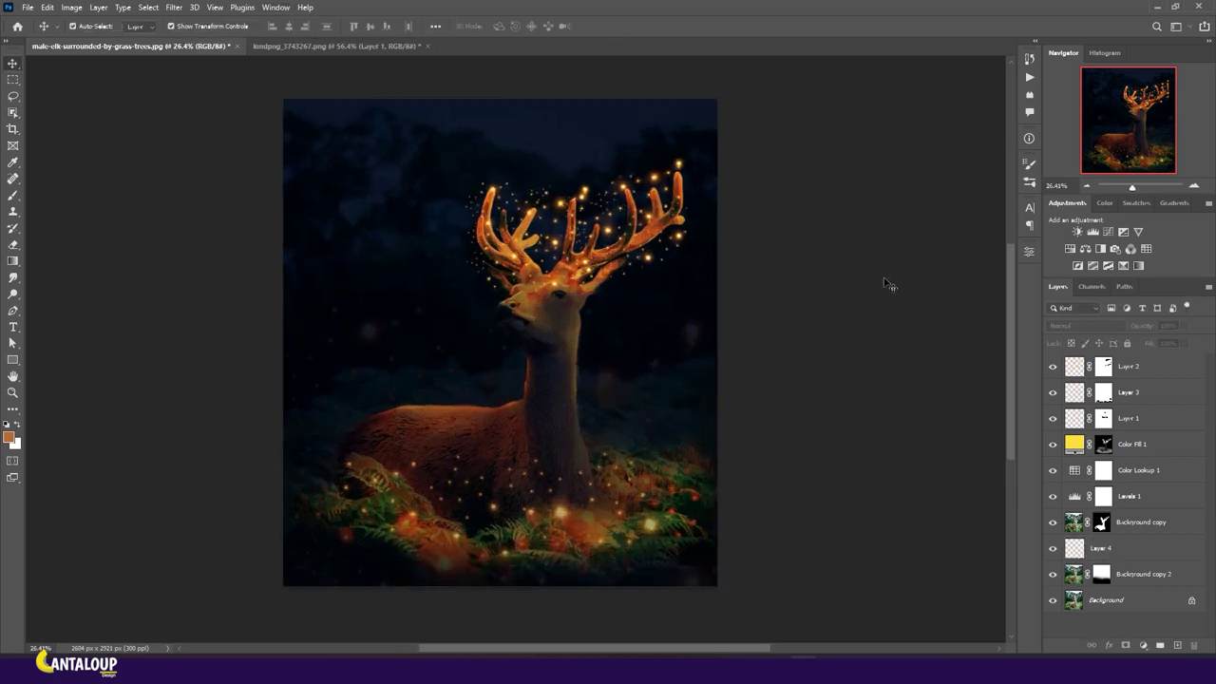
pyautogui.click(1104, 551)
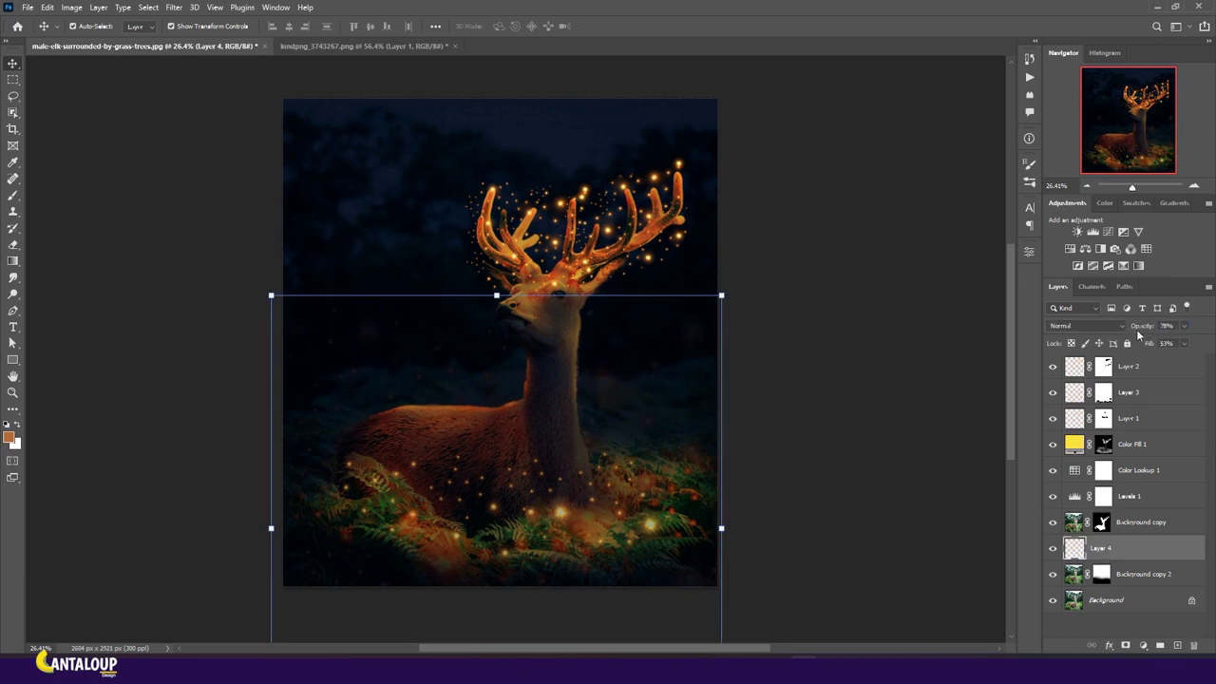
pyautogui.click(760, 407)
pyautogui.scroll(-1, 760, 407)
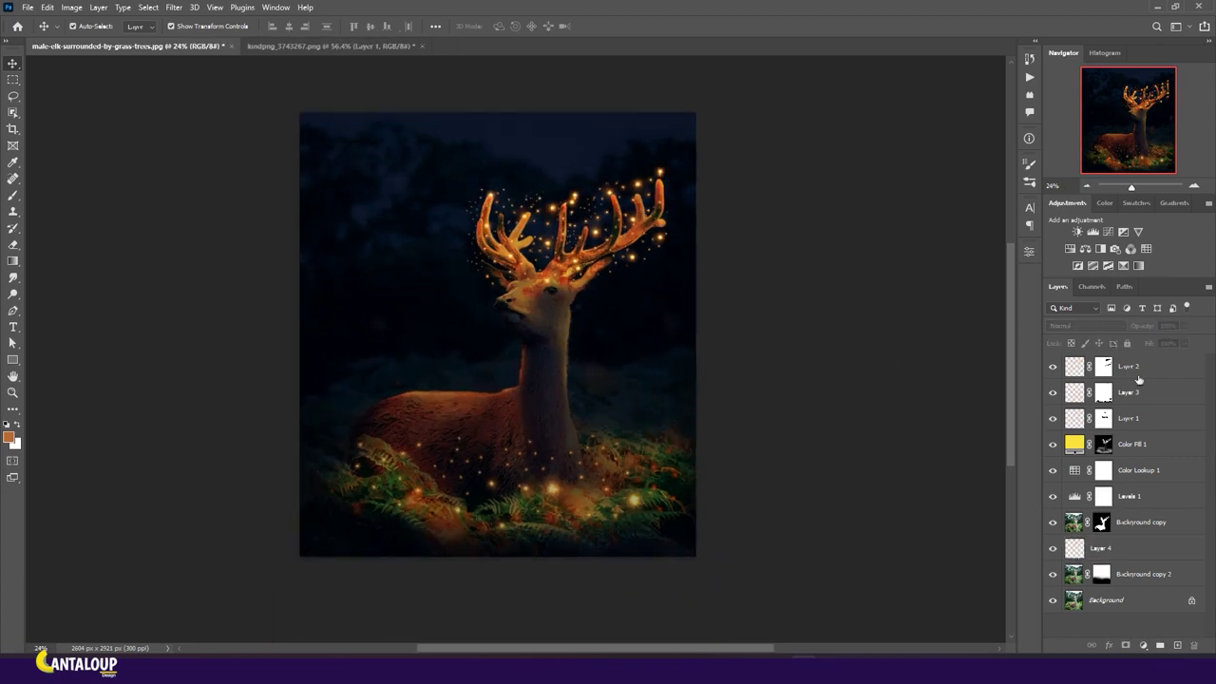
pyautogui.hotkey('ctrl', 'shift', 'alt', 'e')
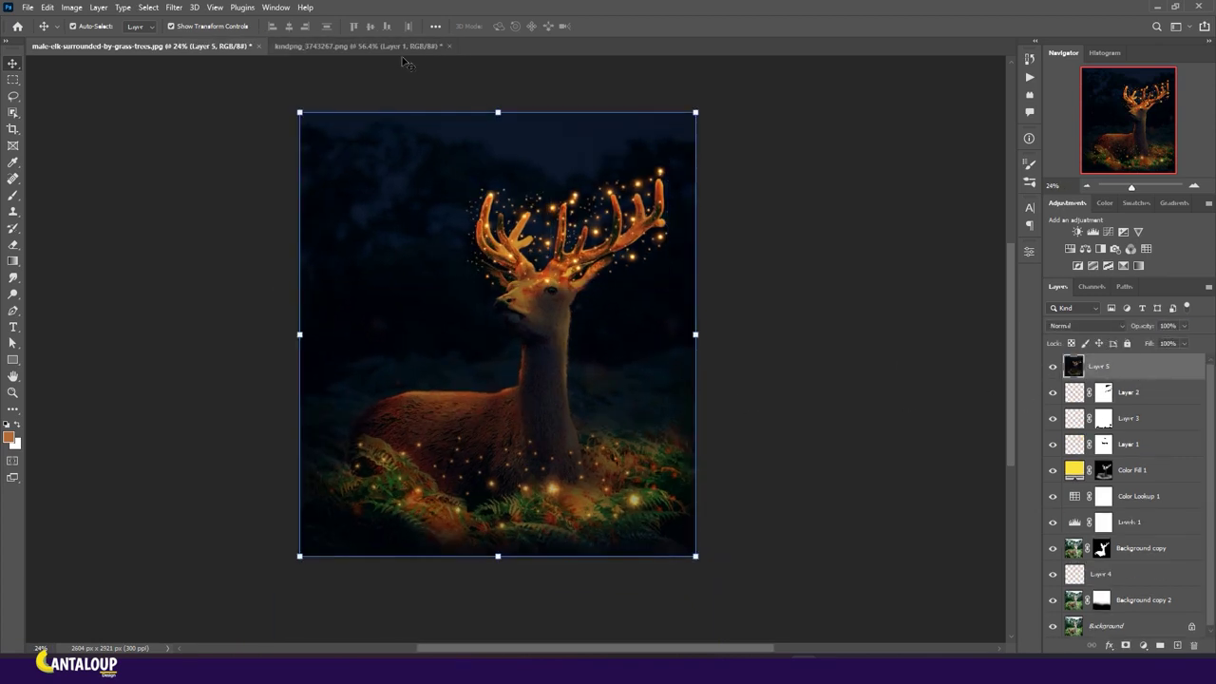
# In Camera Raw, cool the temperature, set Texture -25, add clarity and lower vibrance
pyautogui.click(175, 8)
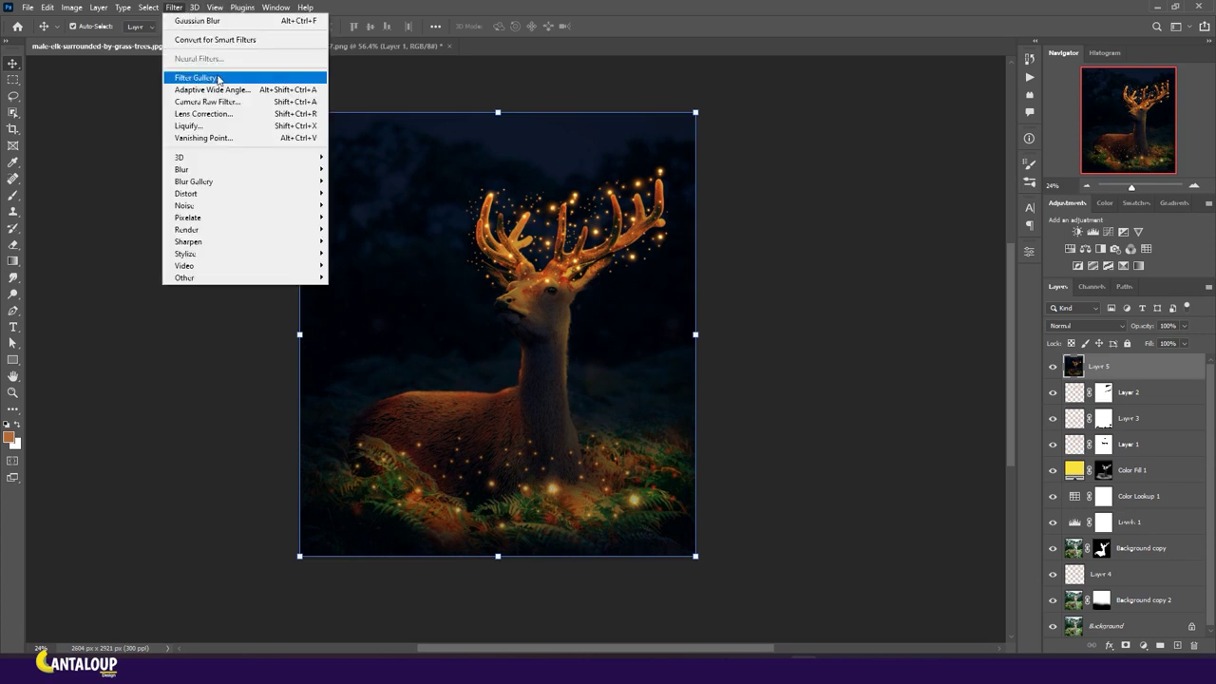
pyautogui.click(241, 101)
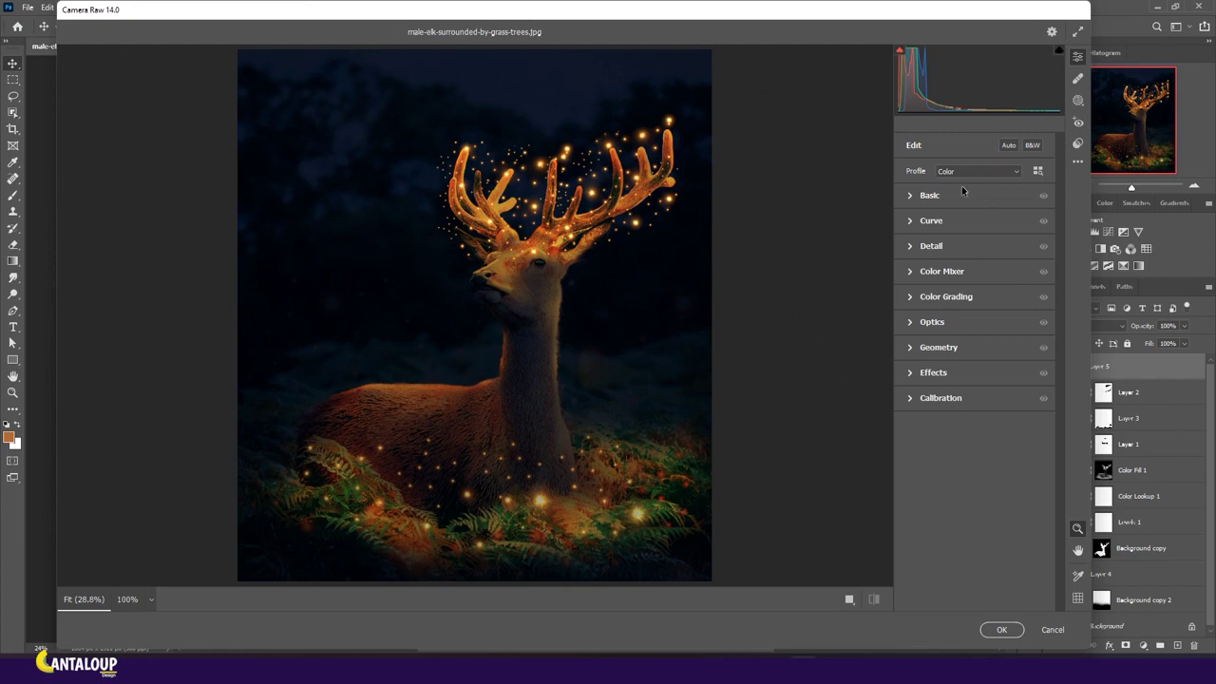
pyautogui.click(962, 195)
pyautogui.moveTo(975, 246)
pyautogui.mouseDown()
pyautogui.moveTo(988, 268)
pyautogui.moveTo(976, 296)
pyautogui.moveTo(985, 374)
pyautogui.moveTo(956, 418)
pyautogui.mouseUp()
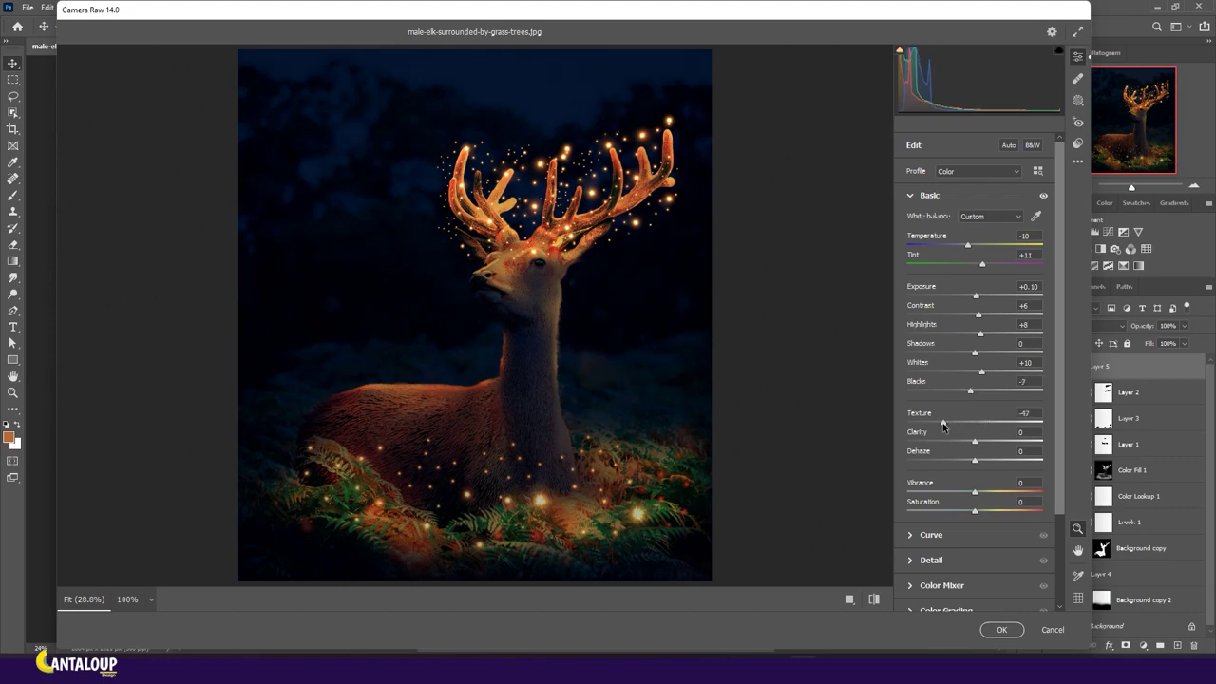
pyautogui.moveTo(955, 425); pyautogui.dragTo(957, 422)
pyautogui.moveTo(975, 441)
pyautogui.mouseDown()
pyautogui.moveTo(937, 455)
pyautogui.moveTo(948, 455)
pyautogui.mouseUp()
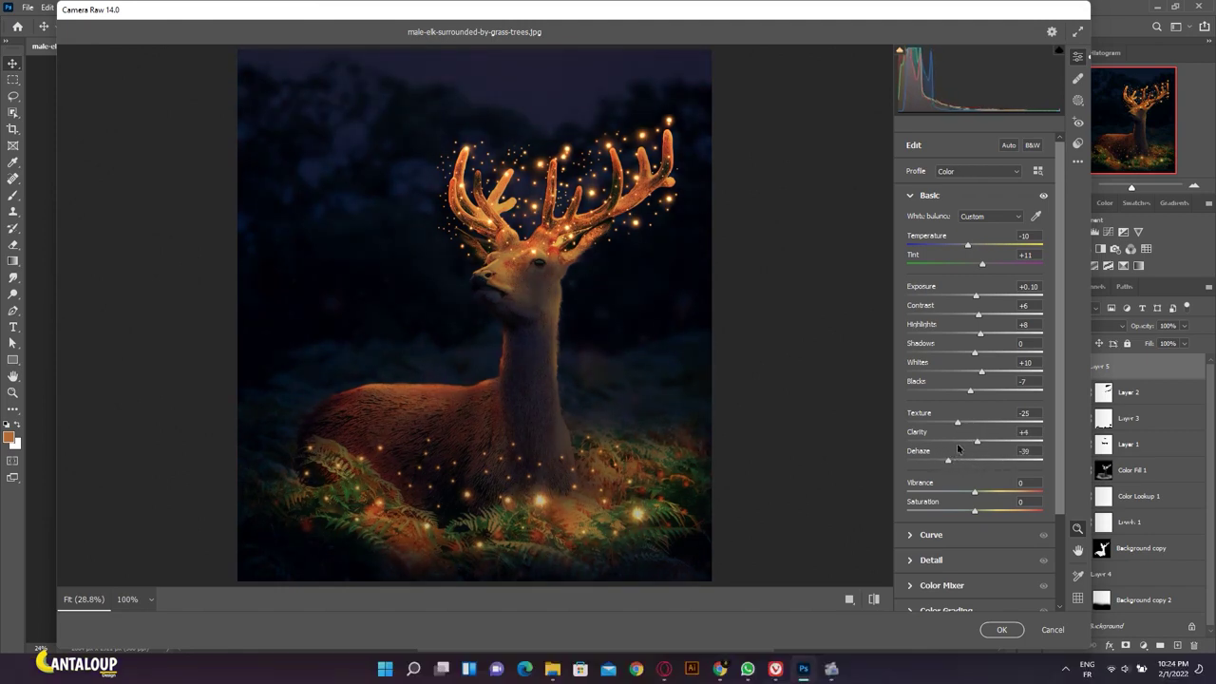
pyautogui.moveTo(976, 496); pyautogui.dragTo(971, 504)
# Lift the tone curve Darks to +21 and apply the Camera Raw filter
pyautogui.click(922, 194)
pyautogui.click(929, 221)
pyautogui.moveTo(975, 470); pyautogui.dragTo(988, 474)
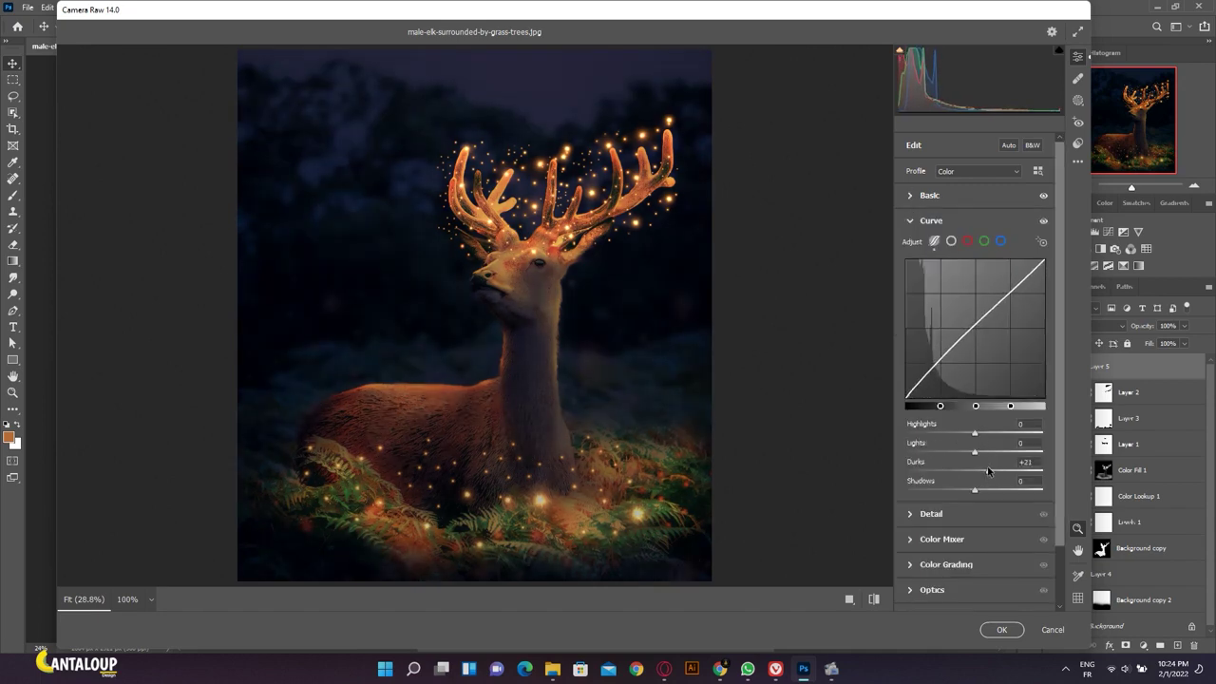
pyautogui.click(1002, 629)
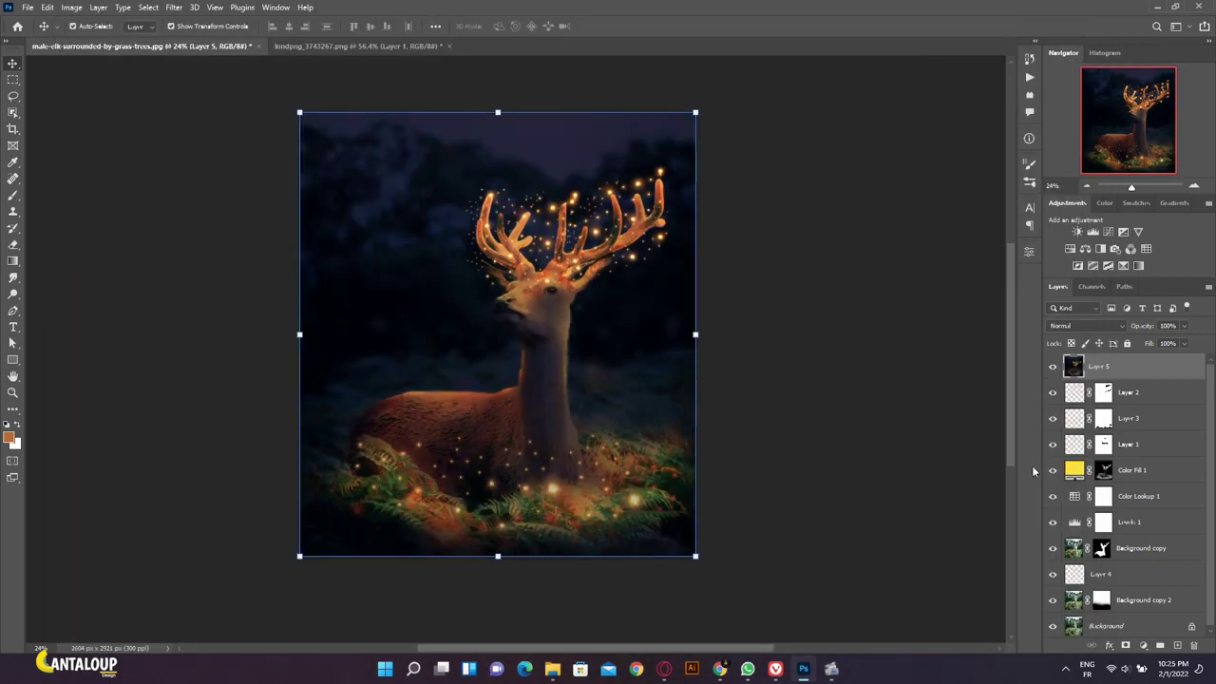